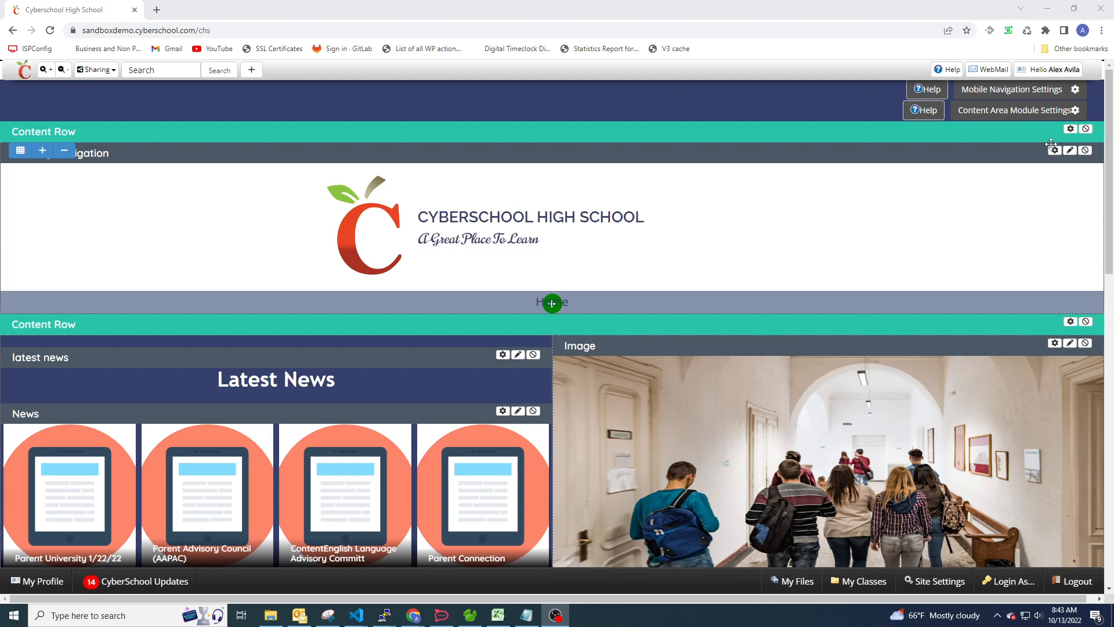
Open the Primary Navigation module's settings and review the available Layout options.
left_click(1055, 151)
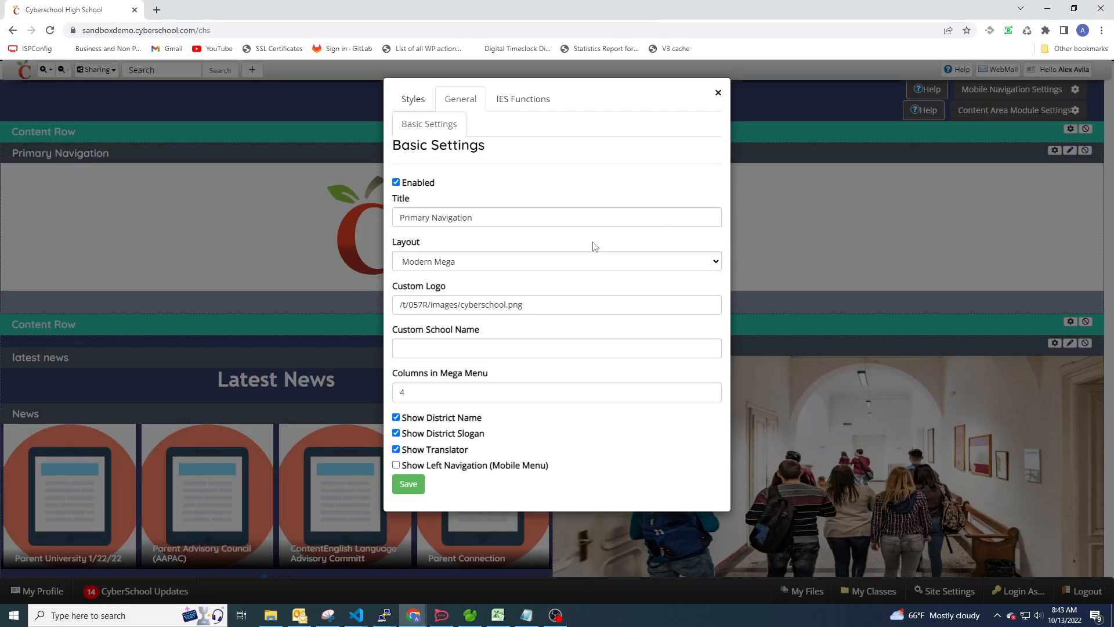
left_click_drag(398, 246, 464, 246)
left_click(467, 267)
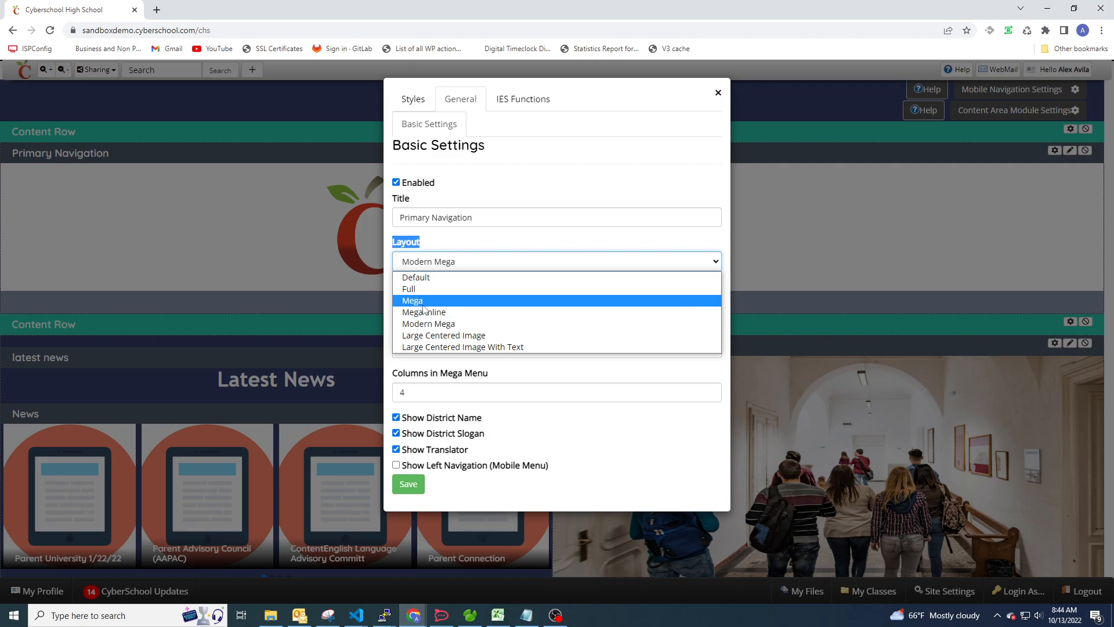
left_click(456, 238)
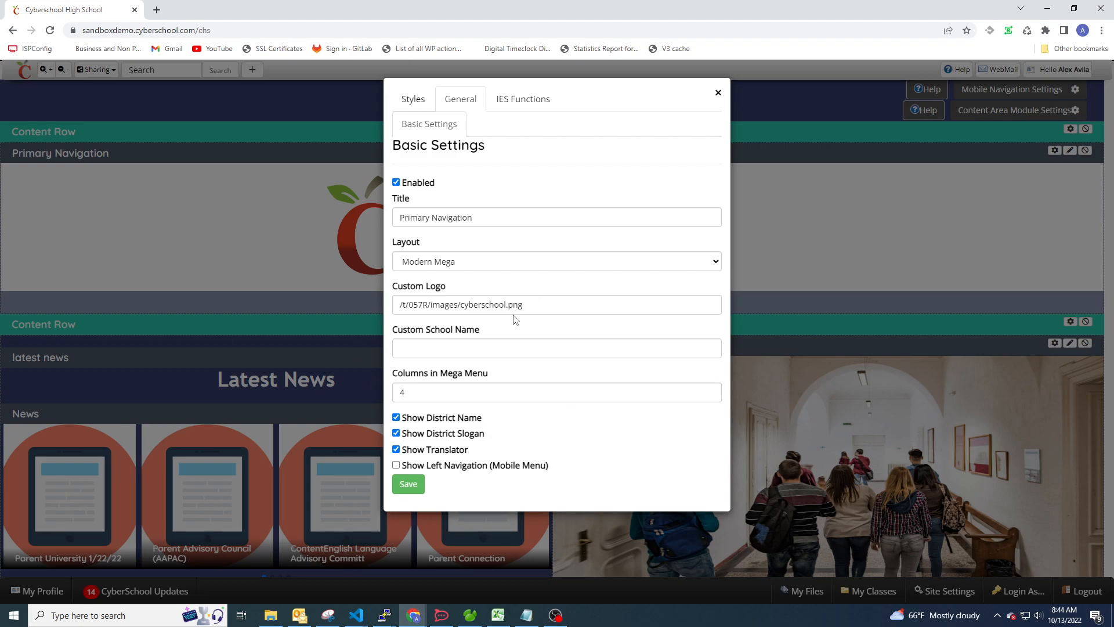
Change the Primary Navigation layout to Mega and examine its Links Per Column setting.
left_click(432, 267)
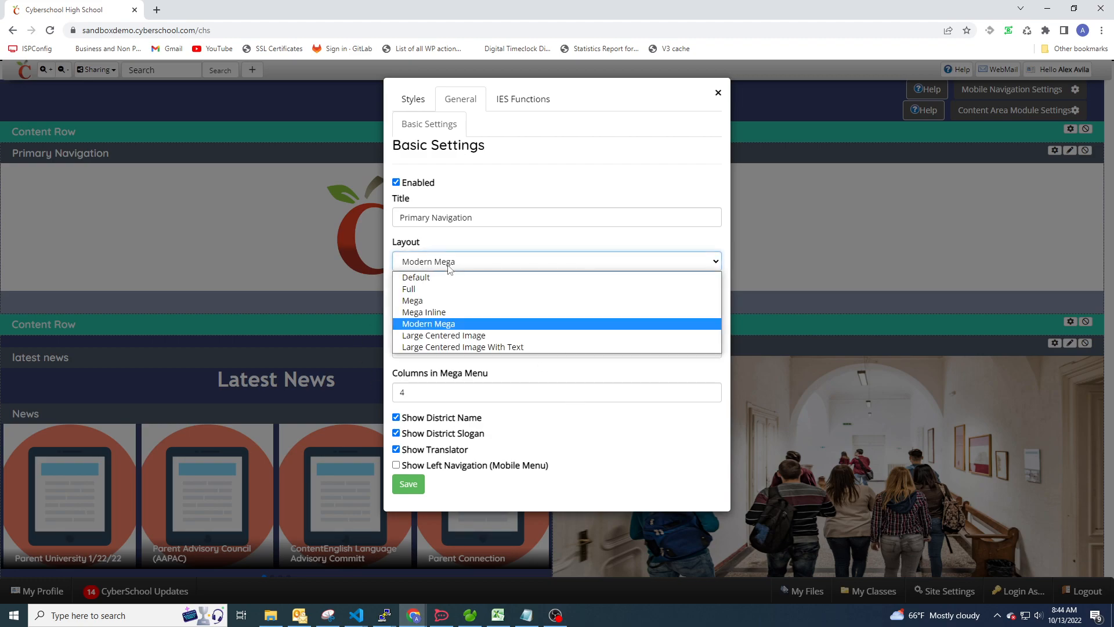
left_click(420, 301)
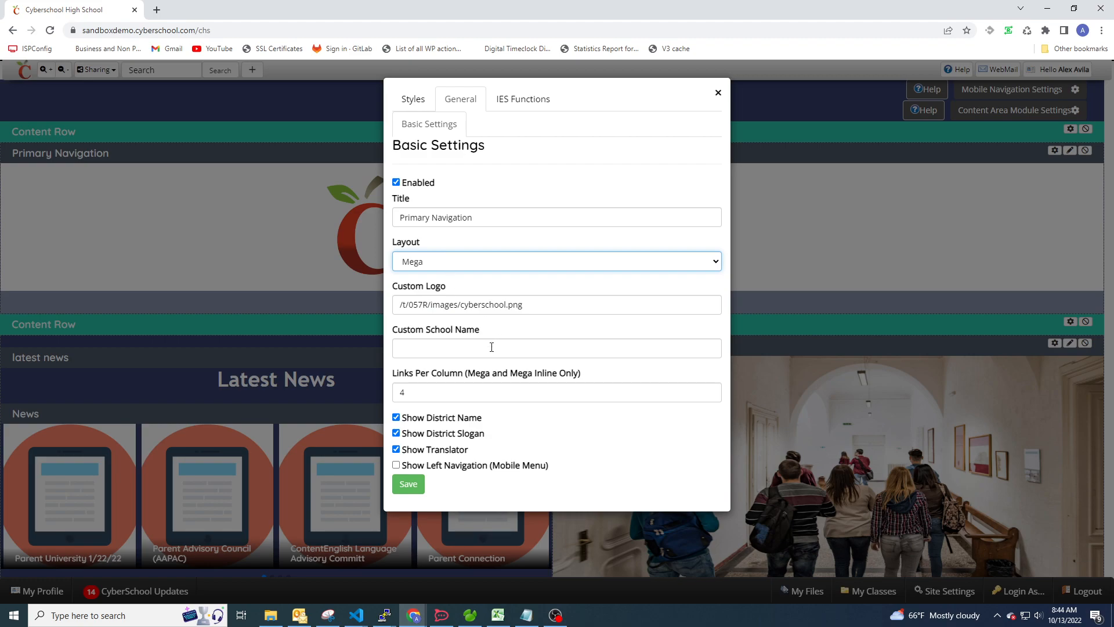
left_click_drag(600, 377, 363, 378)
left_click(514, 376)
left_click_drag(583, 376, 485, 378)
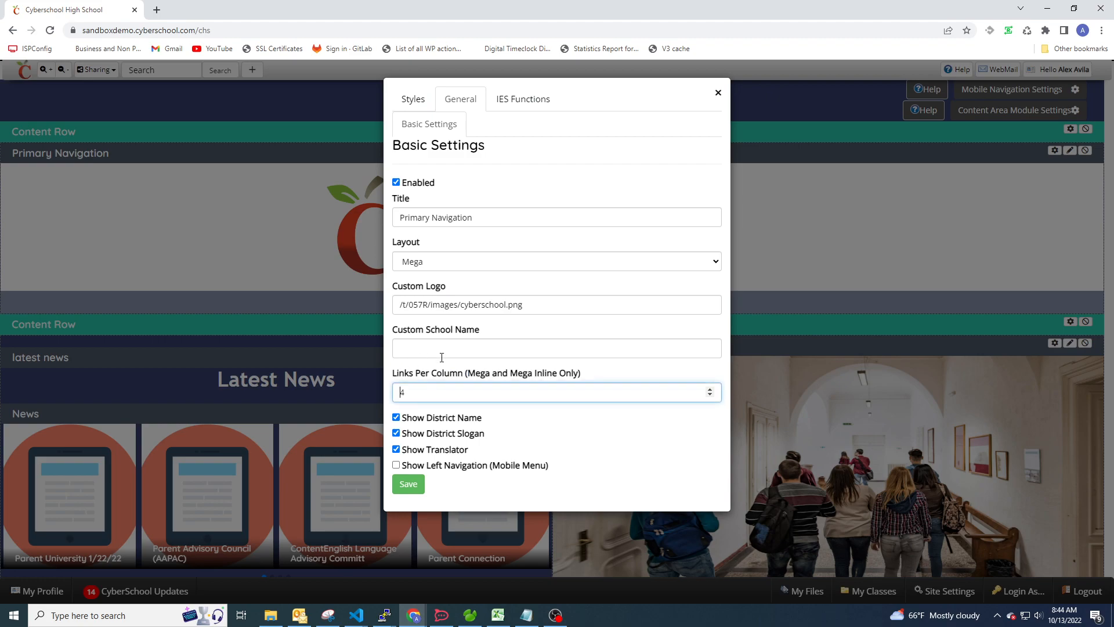
Return the layout to Modern Mega and examine the Columns in Mega Menu setting.
left_click(431, 266)
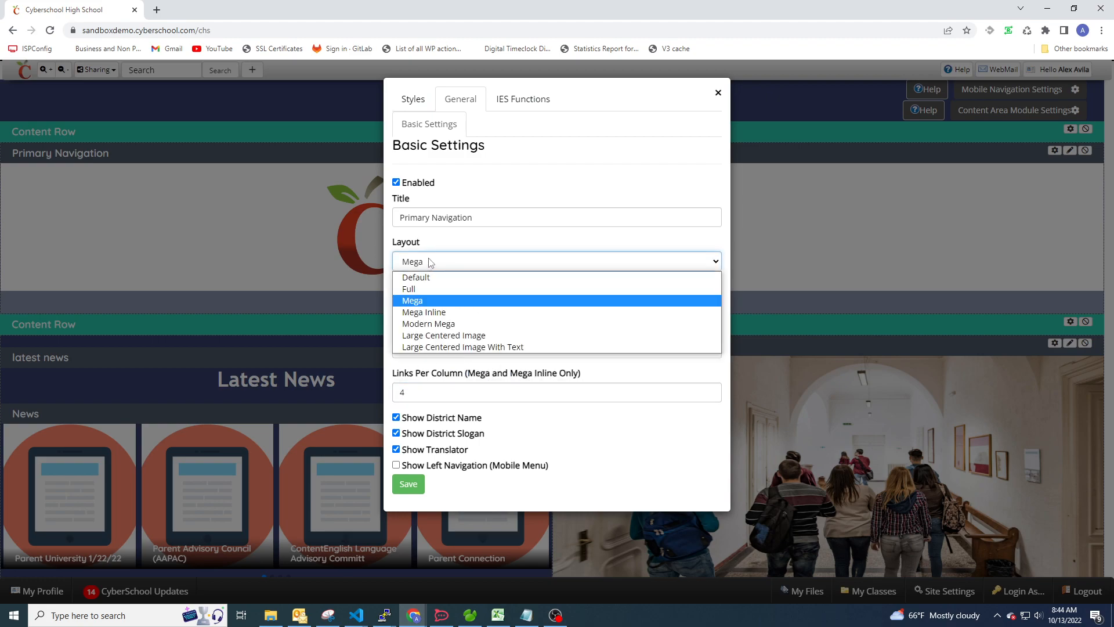
left_click(450, 325)
left_click_drag(496, 378, 392, 375)
left_click(469, 374)
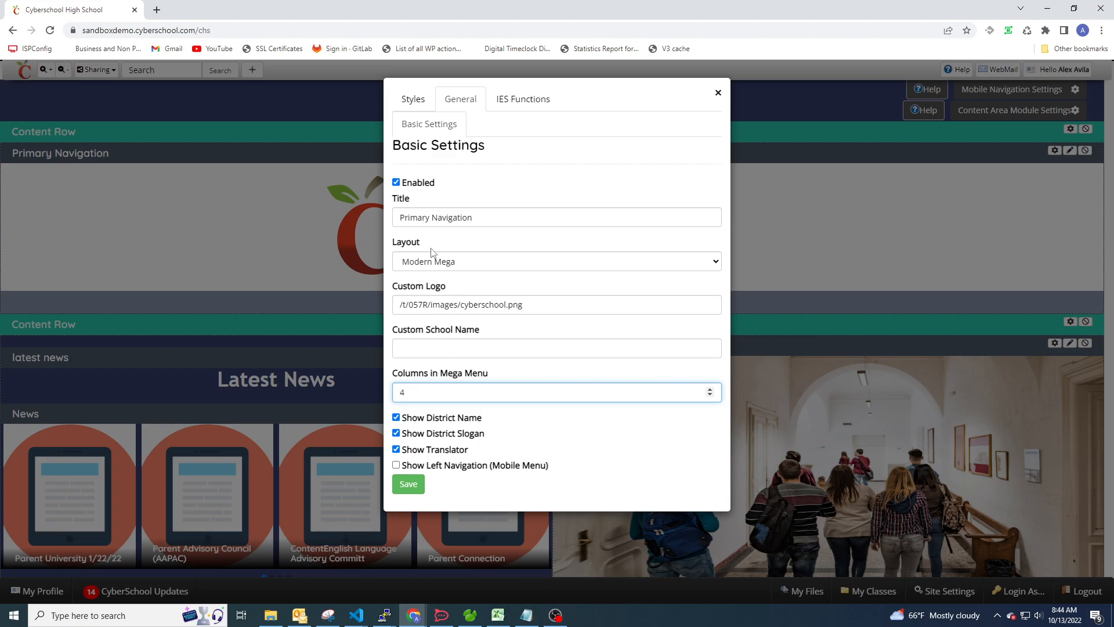
Compare the style categories offered for the Modern Mega layout with those offered for the Mega layout.
left_click(411, 103)
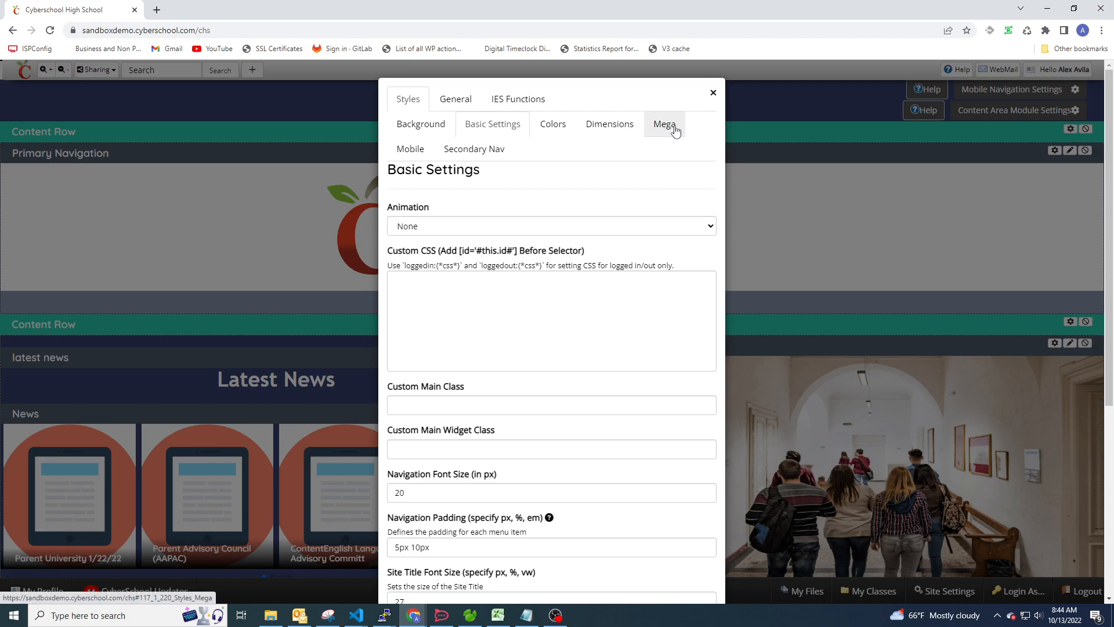
left_click(677, 129)
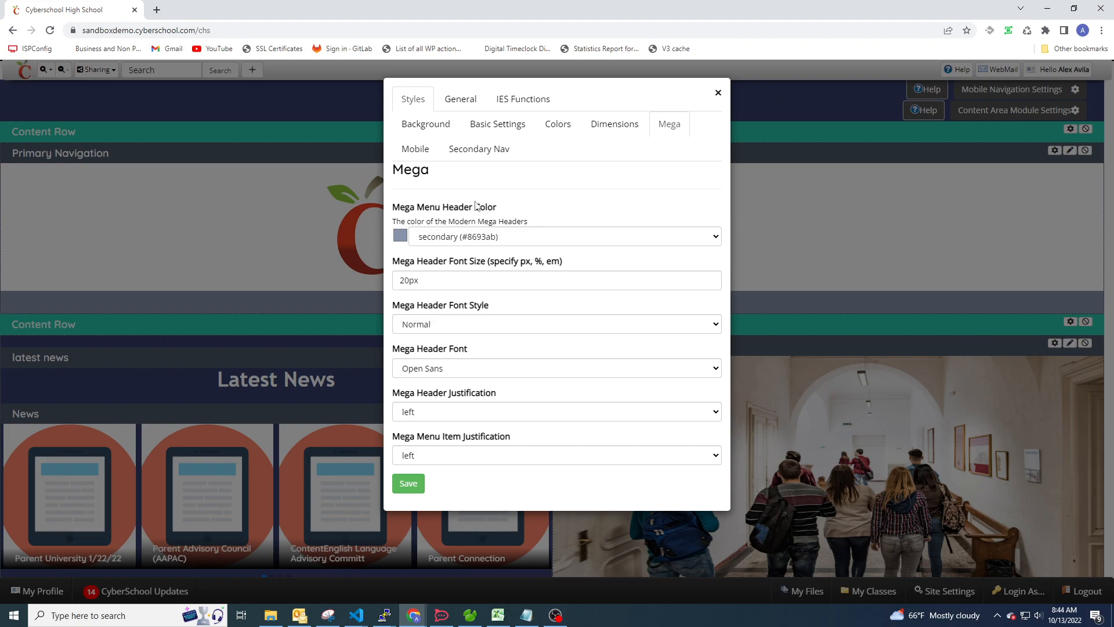
left_click(458, 102)
left_click(447, 261)
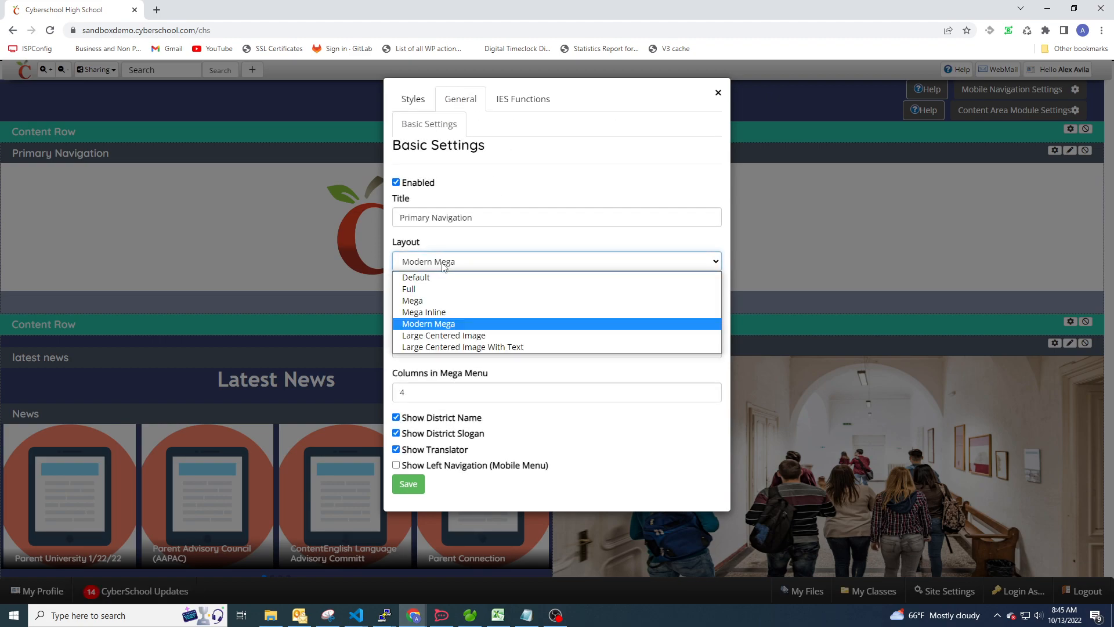
left_click(444, 296)
left_click(409, 102)
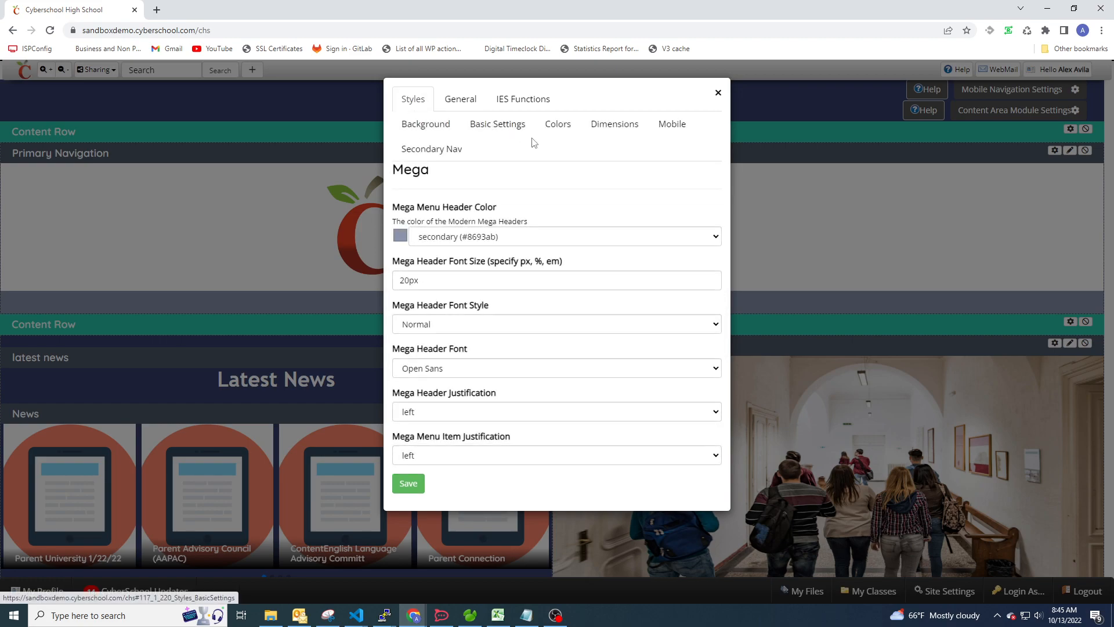
Set the Primary Navigation module's layout to Modern Mega in the general settings.
left_click(486, 103)
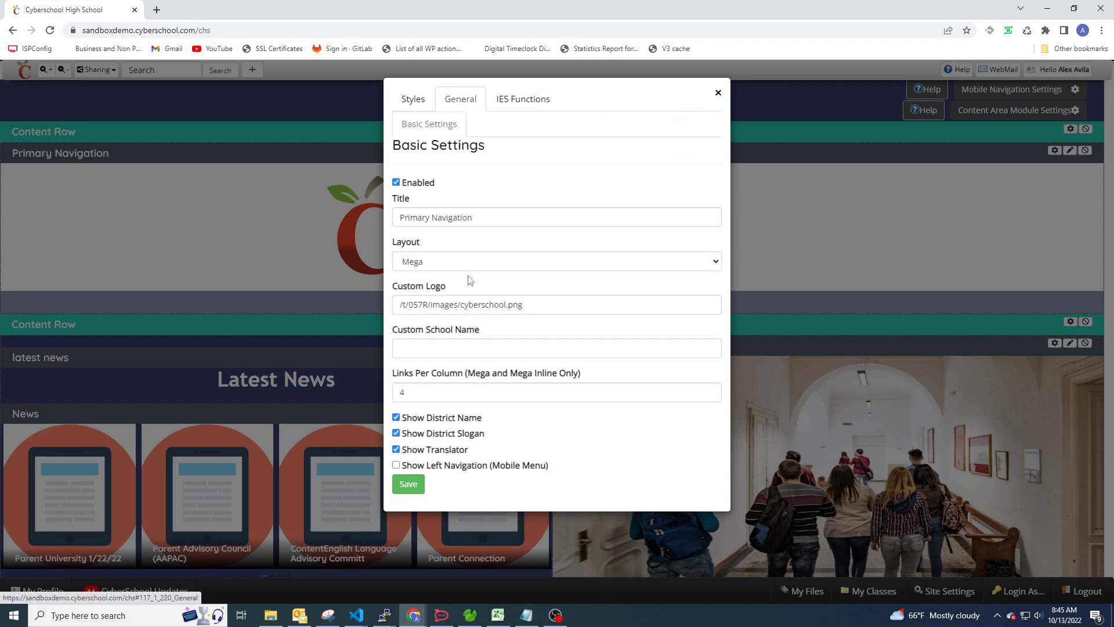
left_click(433, 262)
left_click(422, 325)
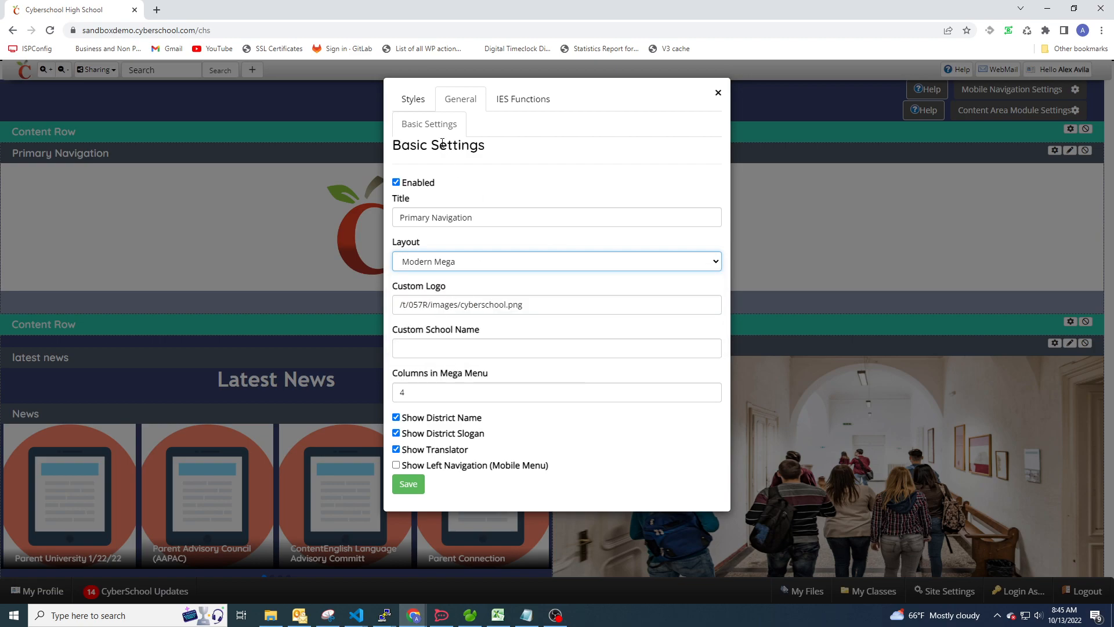
Review the Mega header color and font style options, and save the Primary Navigation settings.
left_click(413, 100)
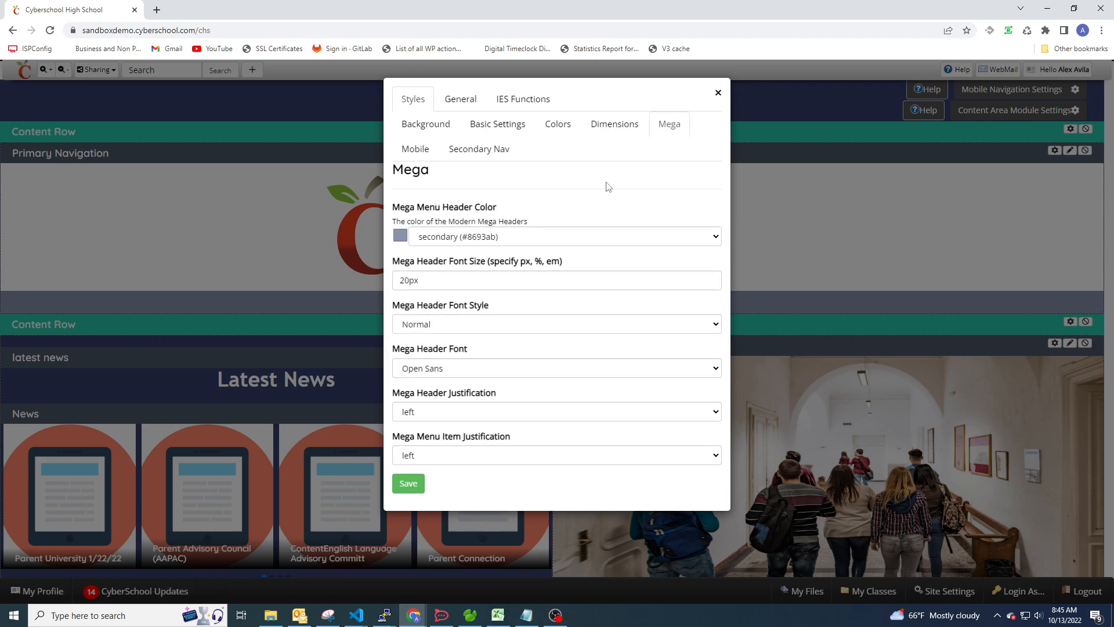
left_click_drag(501, 207, 395, 215)
left_click(434, 207)
left_click(459, 210)
left_click(572, 262)
left_click(456, 99)
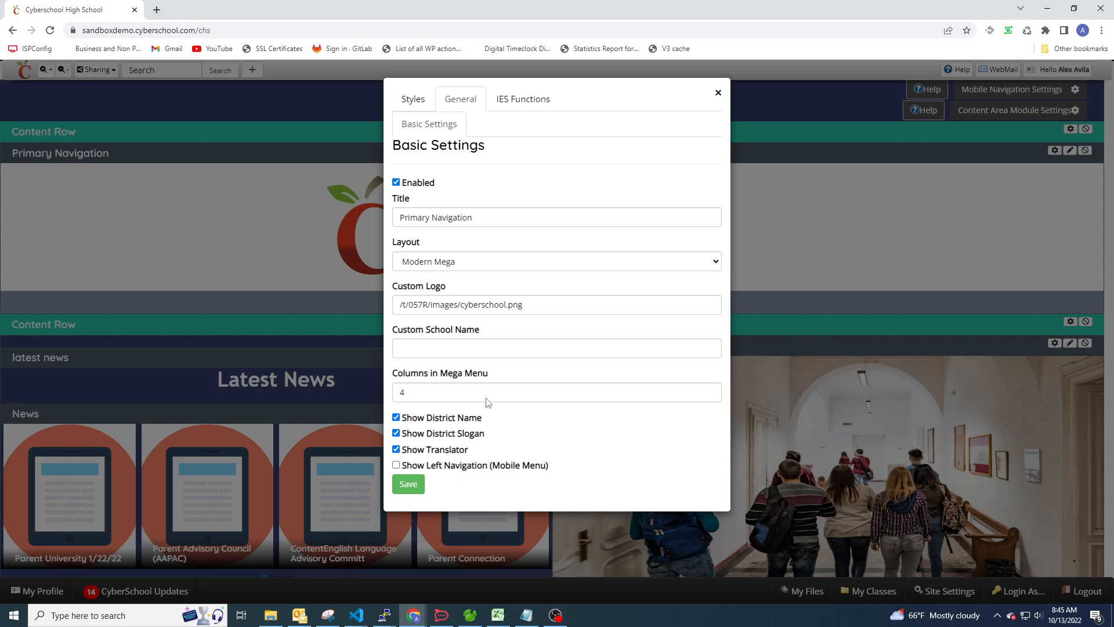
left_click(411, 485)
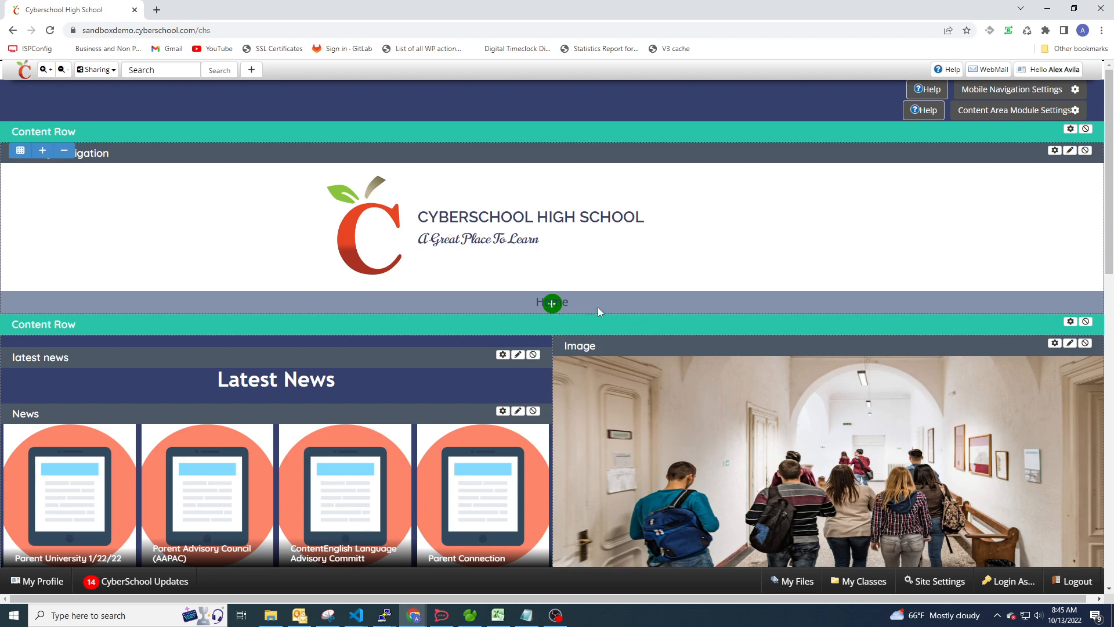
Open the site's Navigation Editor and disable the Navigation block below the Top Nav.
left_click(928, 582)
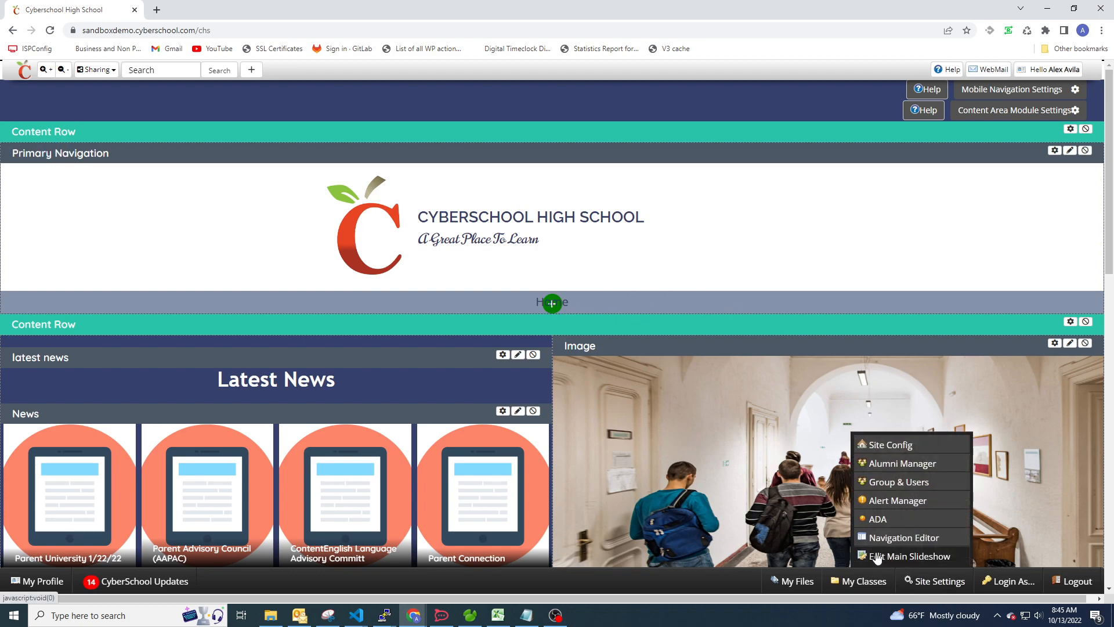
left_click(884, 541)
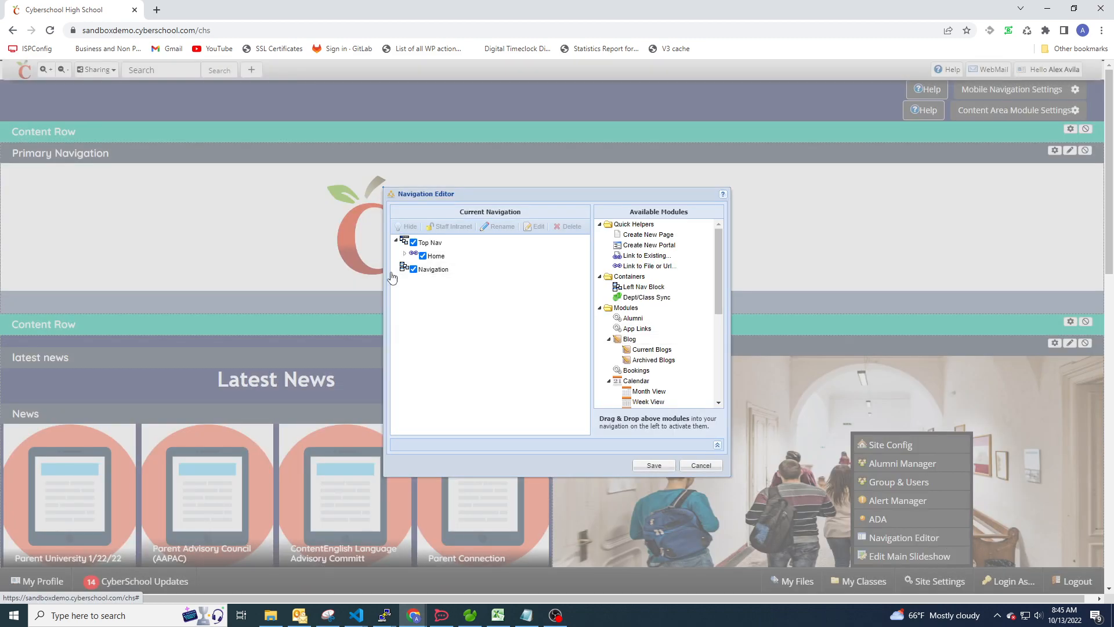
left_click(414, 270)
left_click(434, 270)
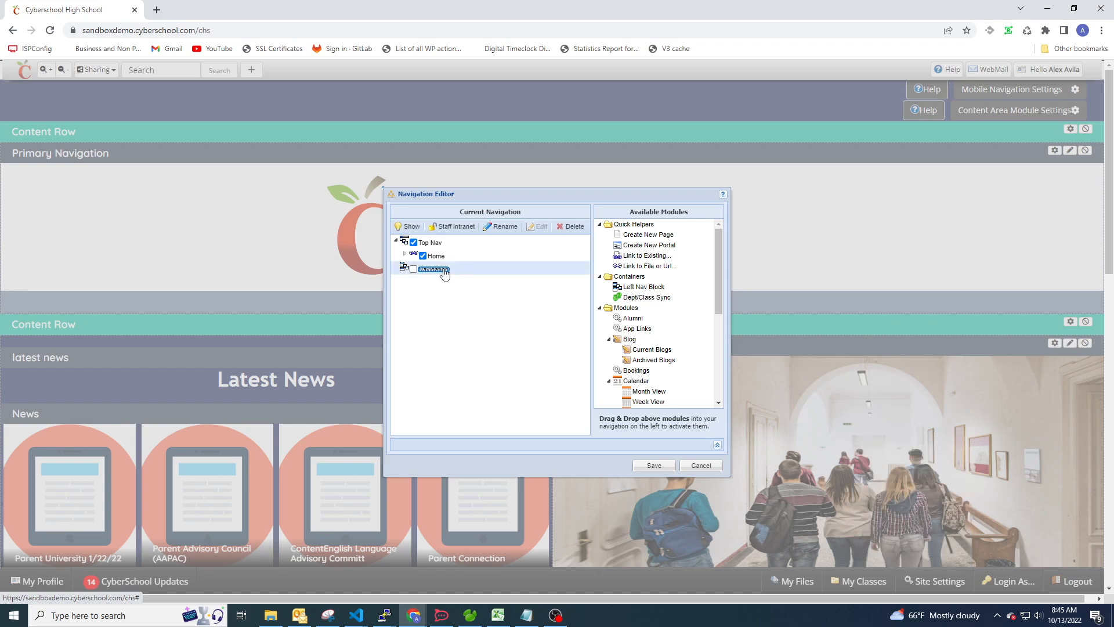
Add the Calendar module to the Top Nav under Home and collapse its subitems.
key("ctrl+plus")
key("ctrl+plus")
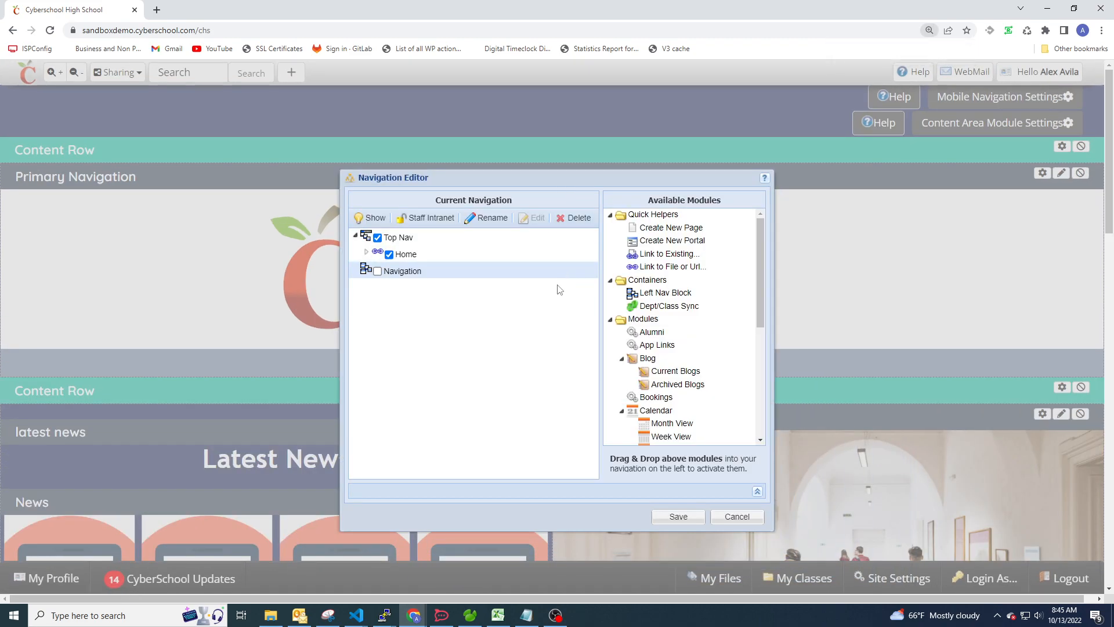
key("ctrl+plus")
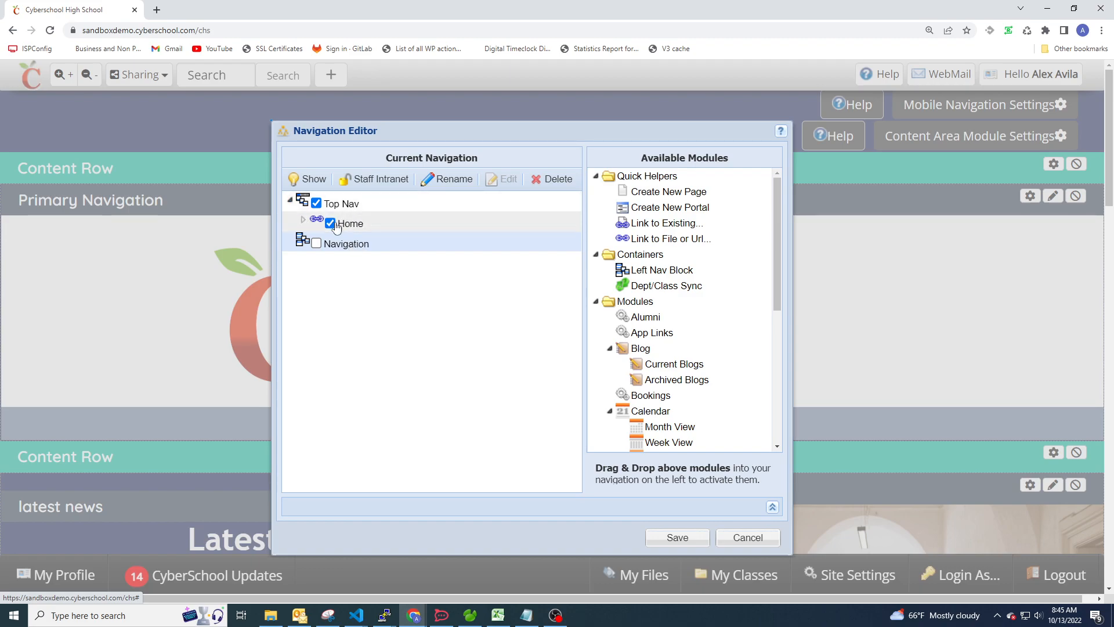
left_click_drag(651, 410, 344, 207)
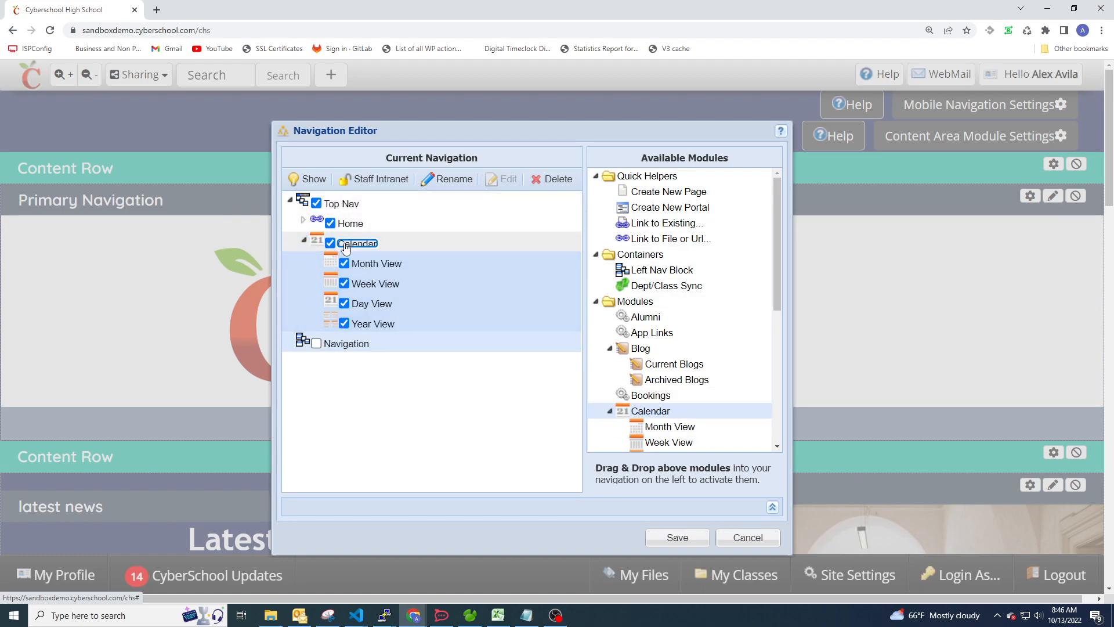
left_click(303, 240)
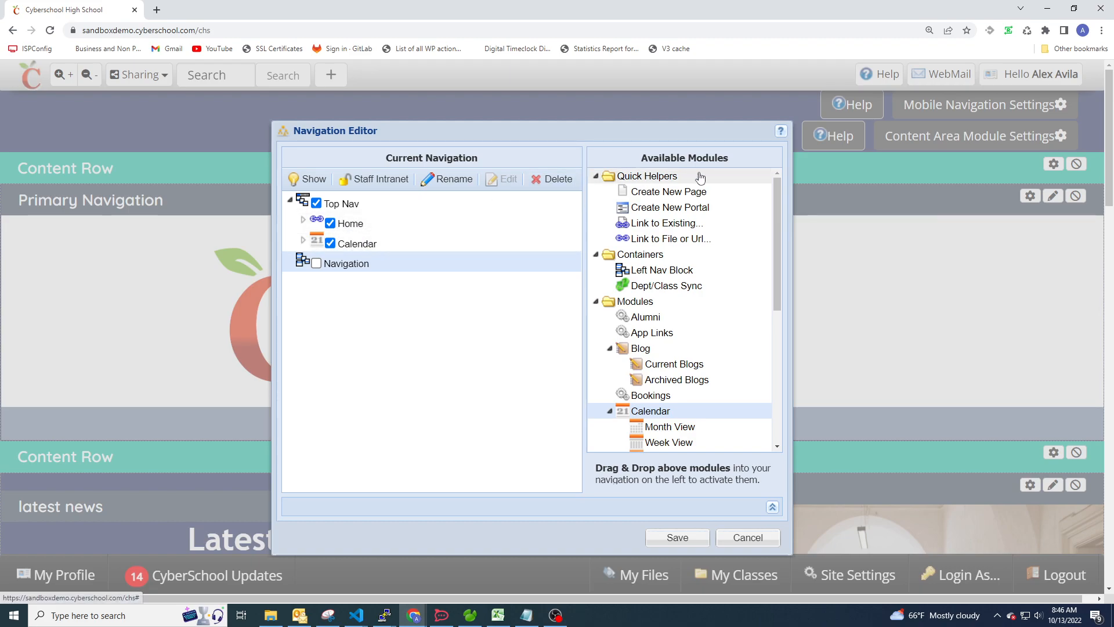
Duplicate the site's browser tab to view the current navigation bar, and inspect the Calendar's subitems back in the editor.
right_click(86, 11)
left_click(142, 93)
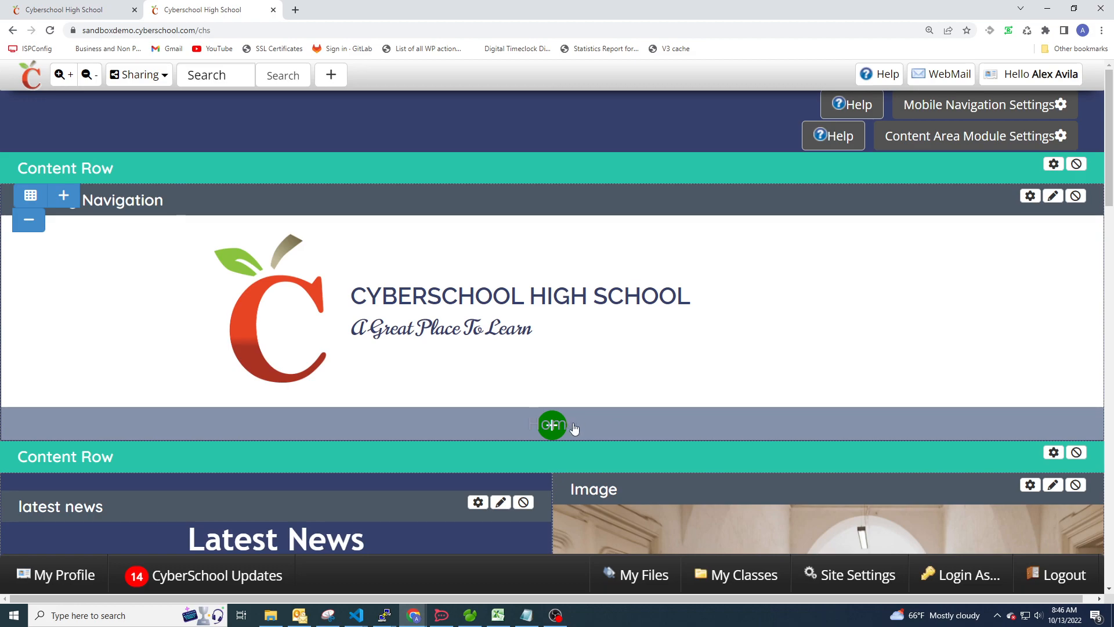
left_click(98, 13)
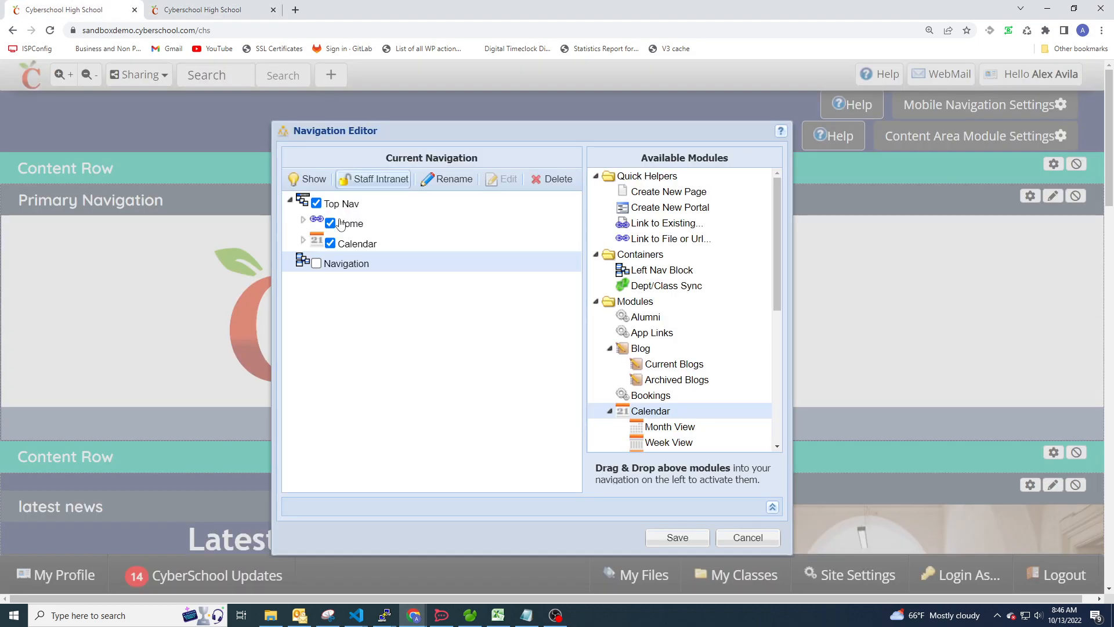
left_click(304, 243)
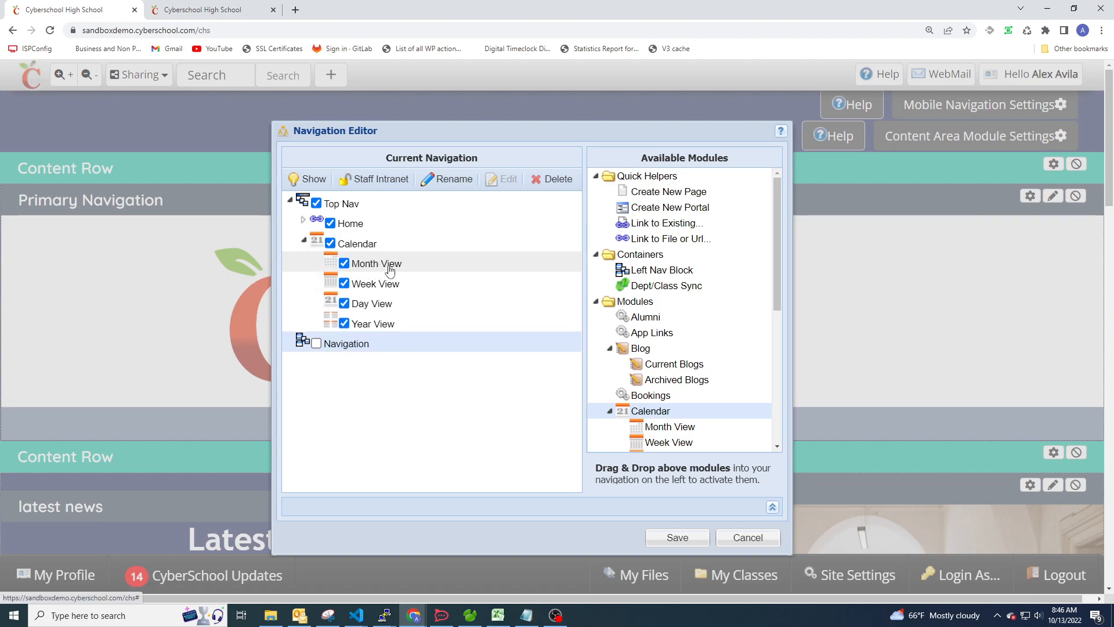
left_click(303, 241)
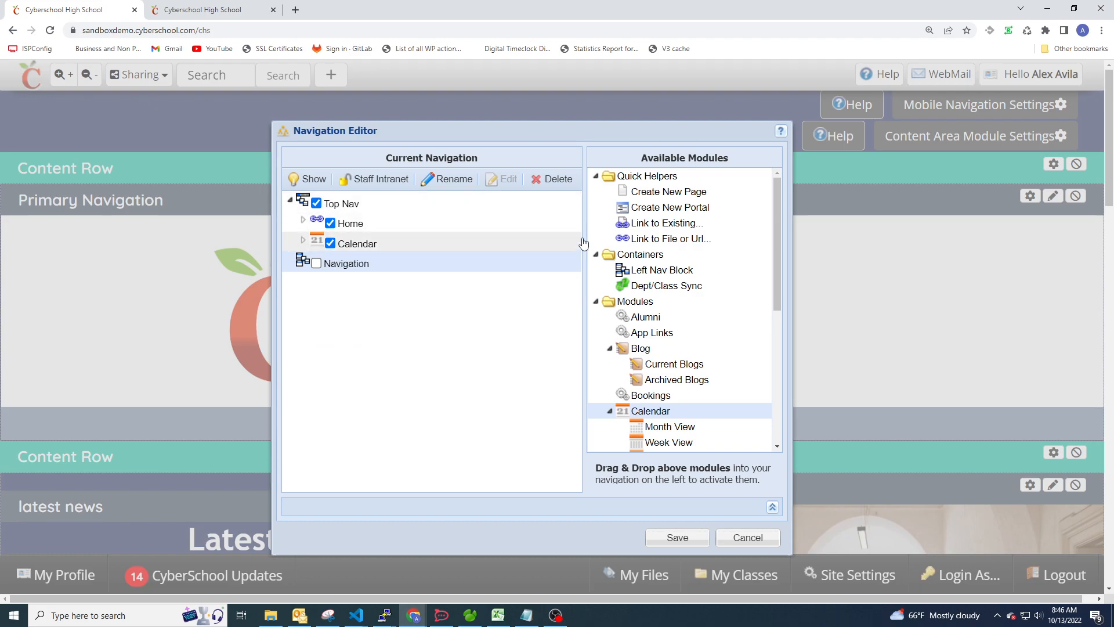
Add a URL link titled Schools pointing to /CHS/Schools under the Top Nav's Calendar item, and save the navigation.
left_click_drag(678, 244, 374, 228)
left_click_drag(564, 319, 453, 319)
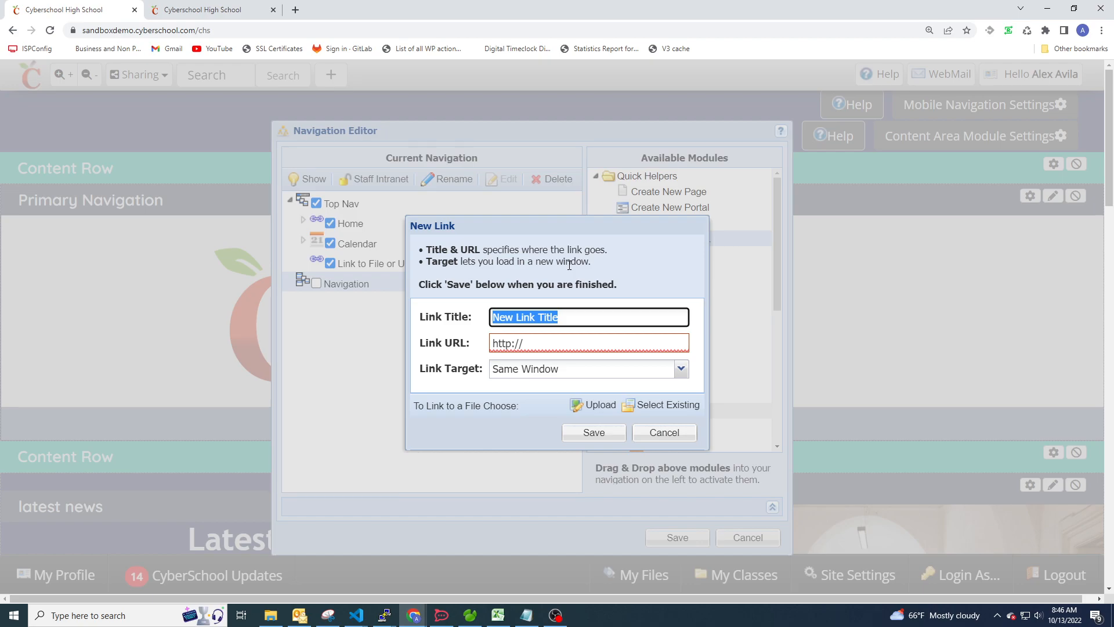
type("Schools")
left_click_drag(574, 343, 482, 345)
type("/CHS/")
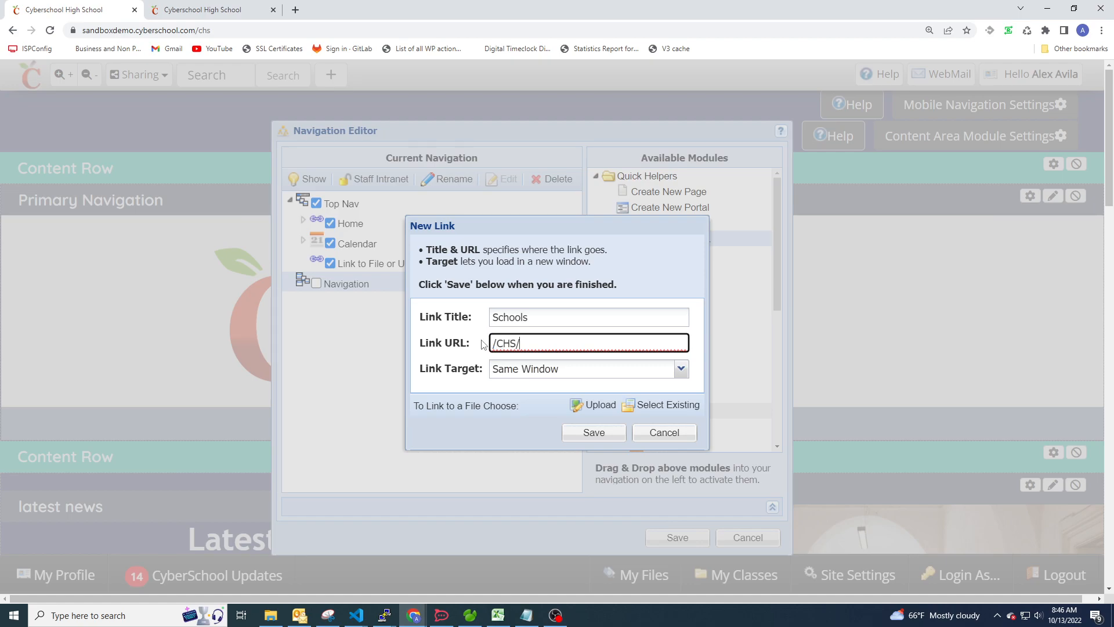
left_click(593, 433)
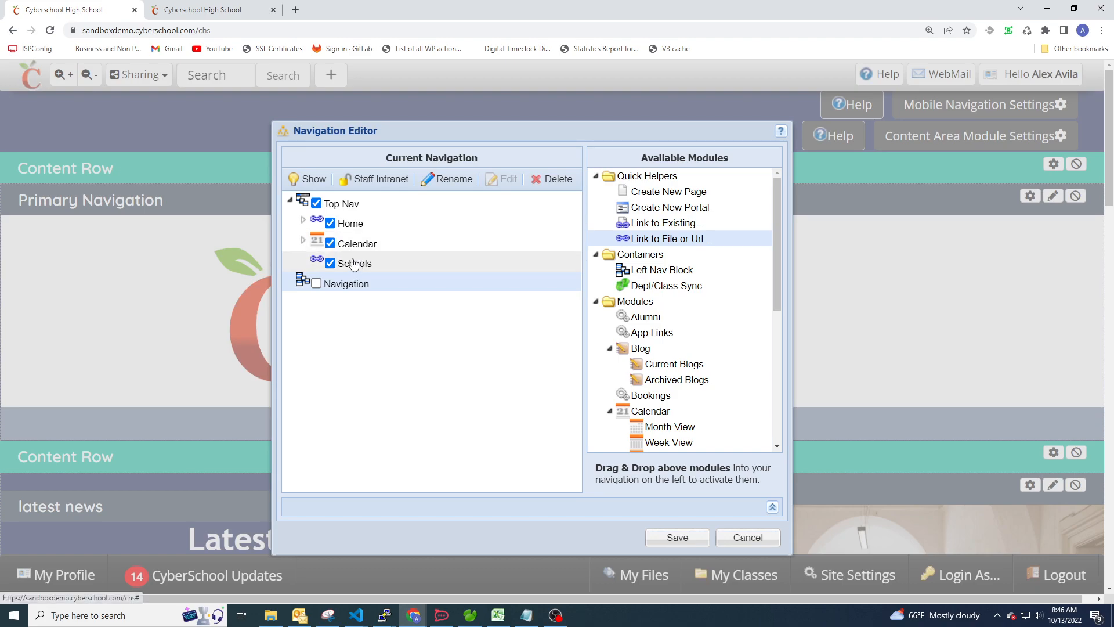
left_click(681, 538)
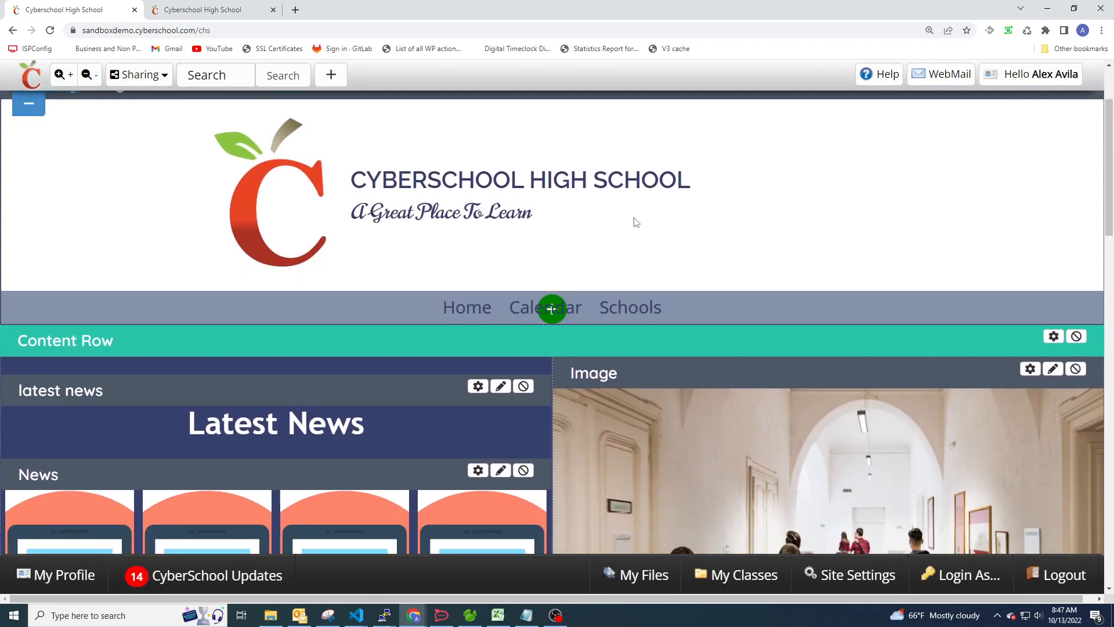
mouse_move(525, 311)
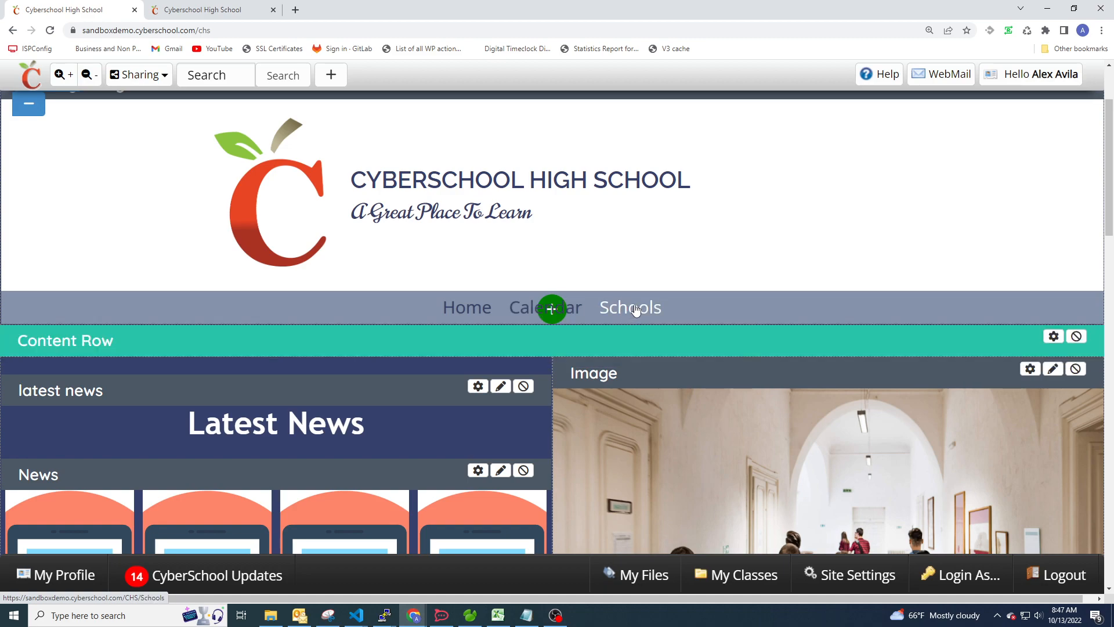
Reopen the site's Navigation Editor and add a URL link titled Elementary Schools with URL # under the Top Nav's Schools item.
left_click(858, 575)
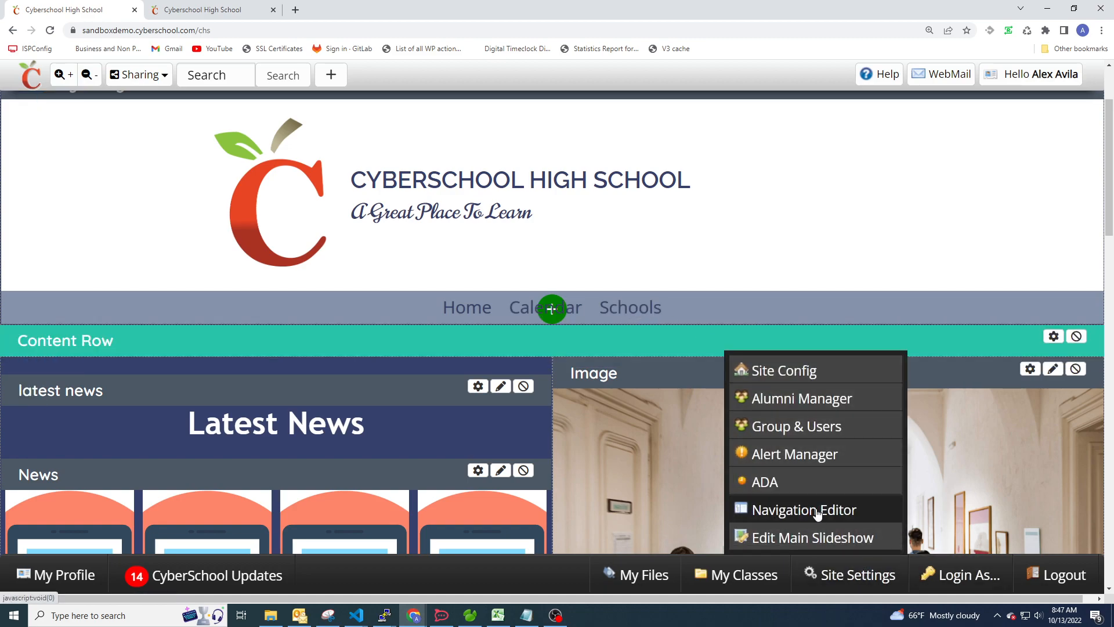
left_click(821, 509)
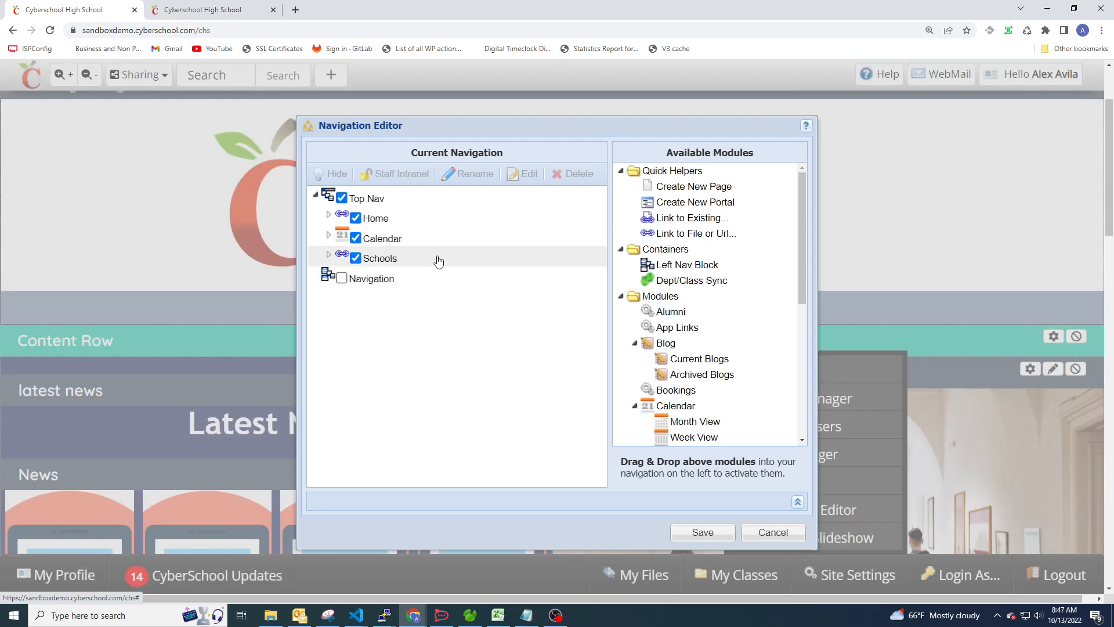
left_click(695, 234)
left_click_drag(694, 238, 381, 264)
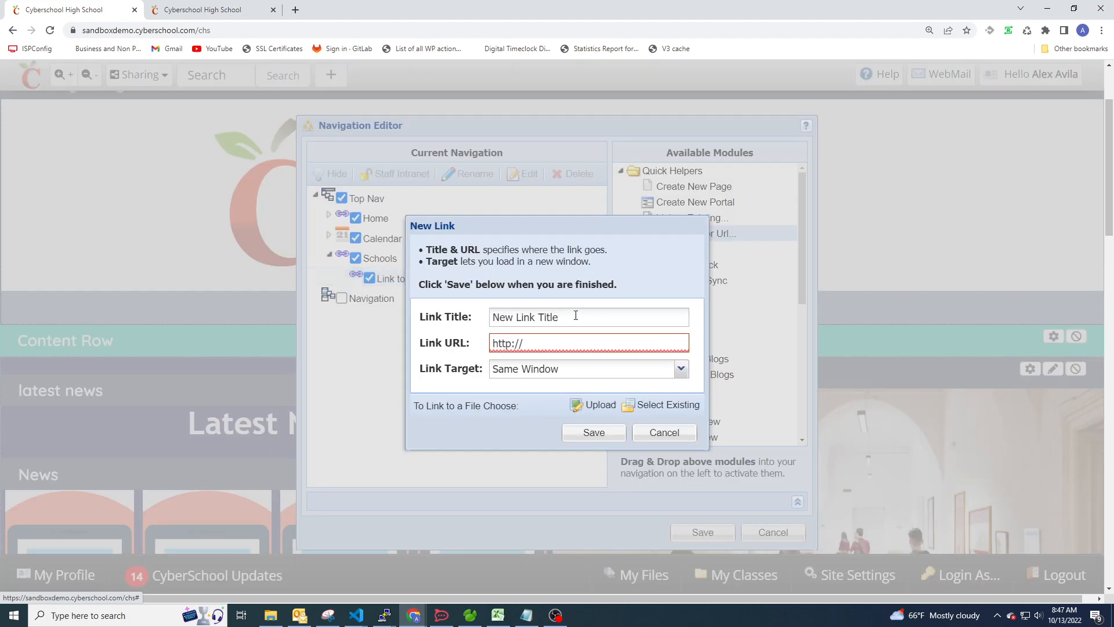
left_click(556, 314)
type("Elementary Schools")
key("Tab")
type("#")
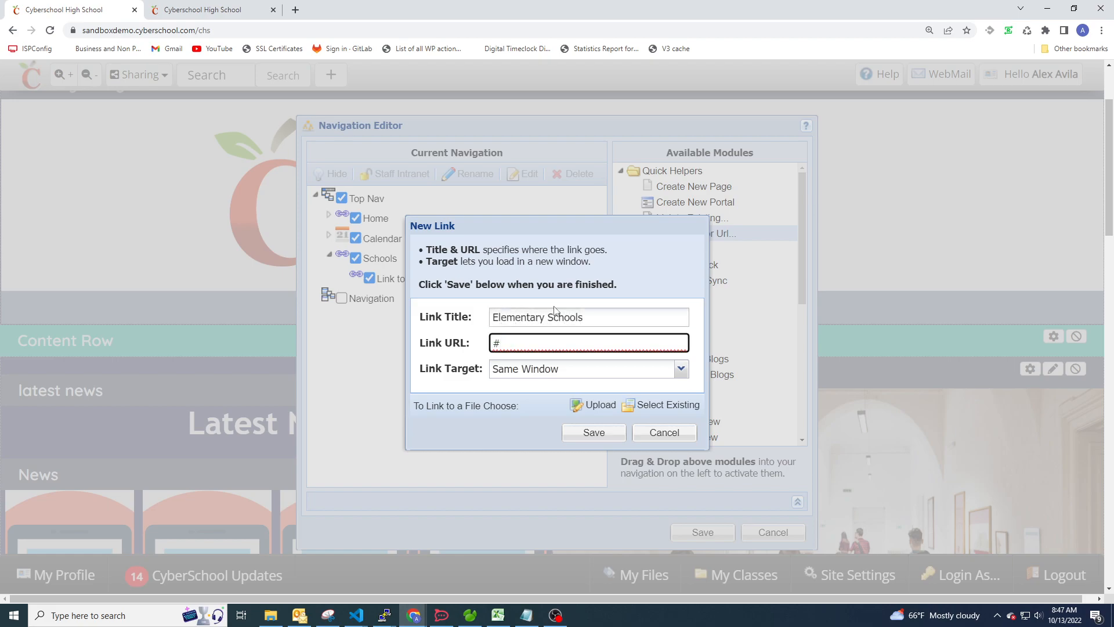
left_click(595, 433)
Add a URL link titled High Schools with URL # under Schools, below Elementary Schools.
left_click_drag(727, 234, 460, 277)
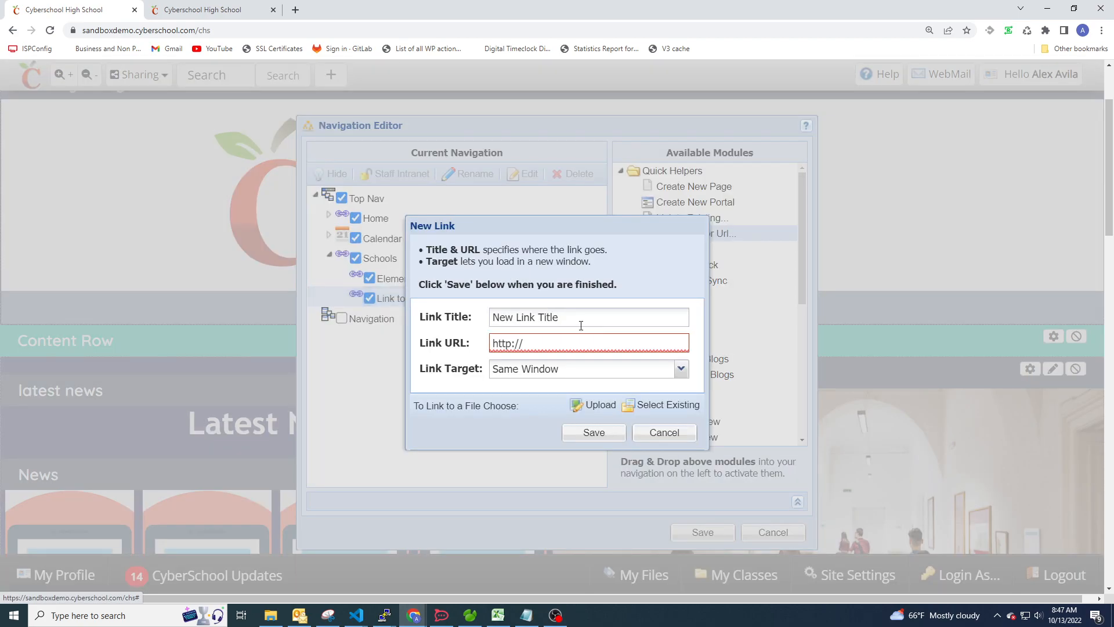
left_click_drag(581, 325, 492, 317)
type("Hig")
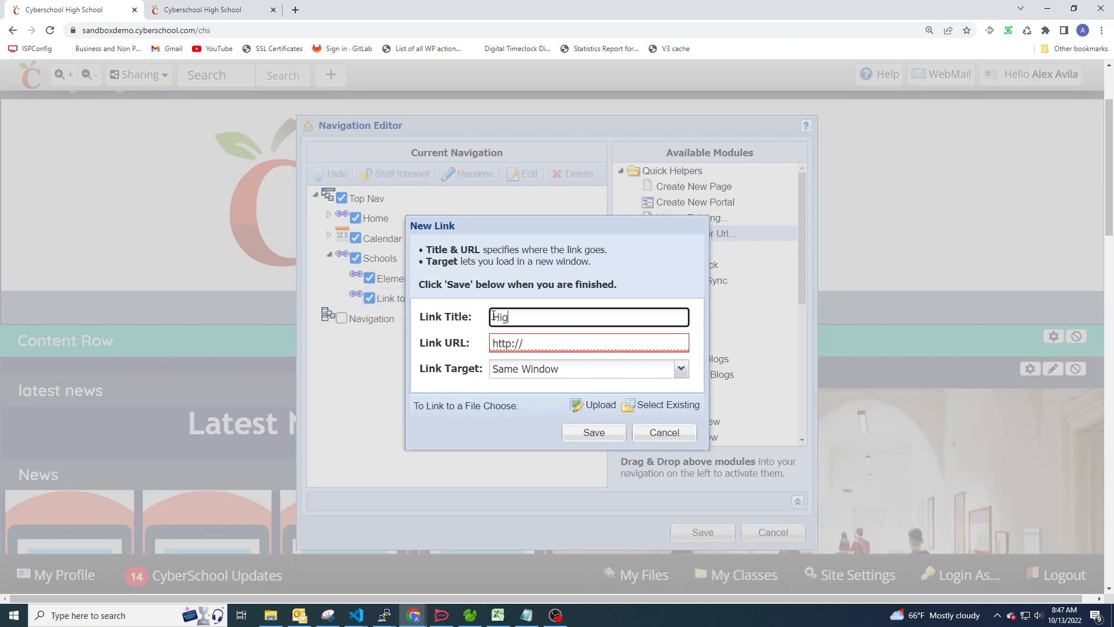
type("h Schools")
key("Tab")
type("#")
left_click(594, 432)
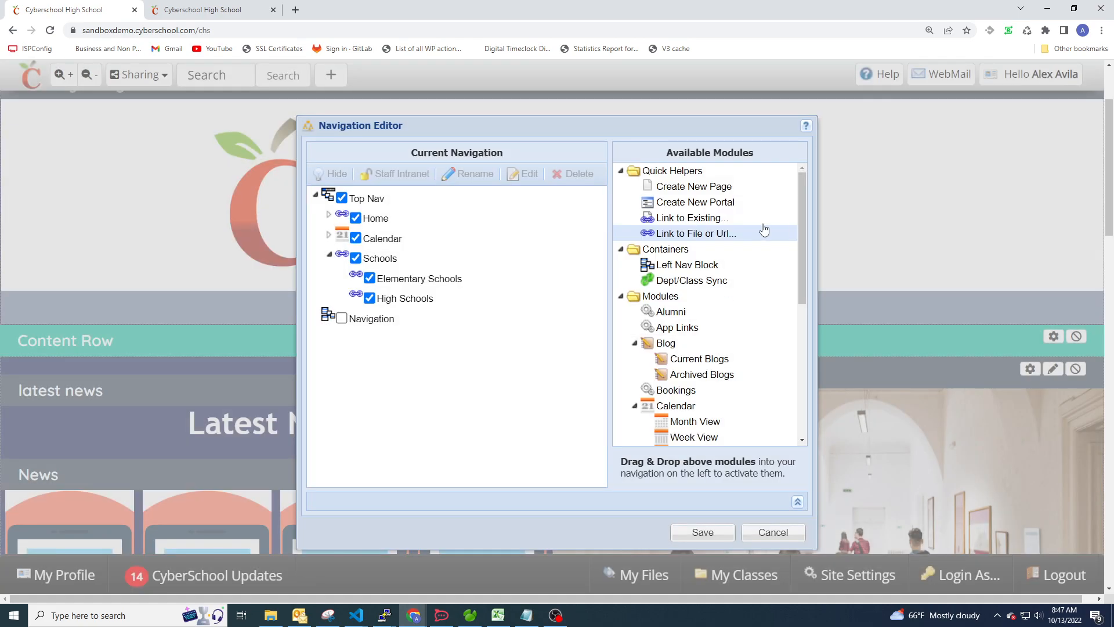
Add a URL link titled District with URL # under Schools and move it above Elementary Schools.
left_click_drag(676, 233, 384, 265)
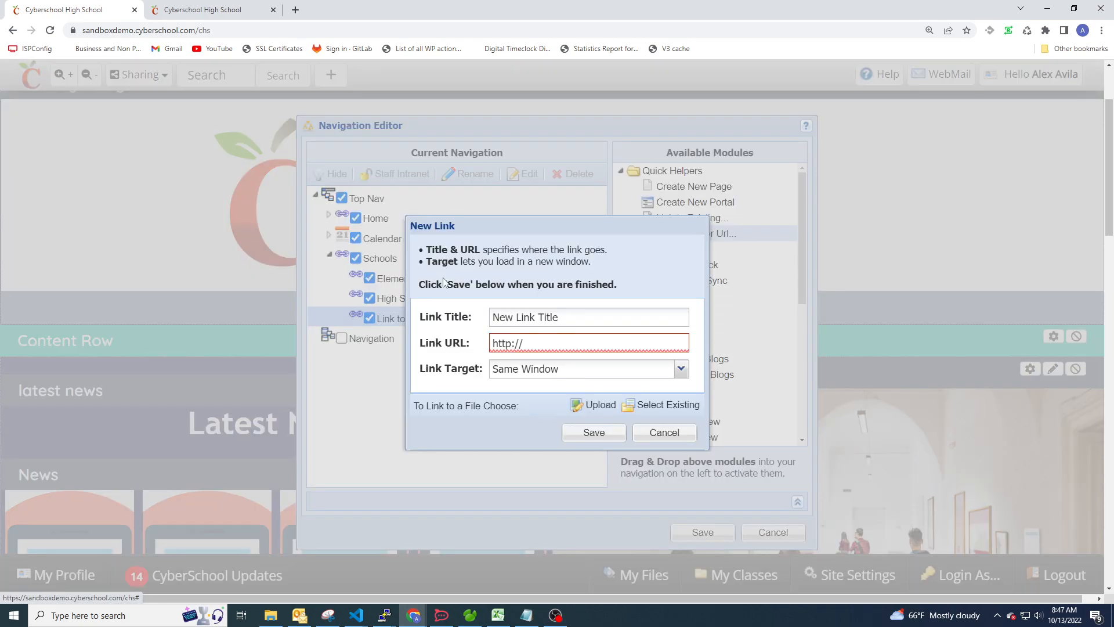
left_click(546, 320)
type("Distr")
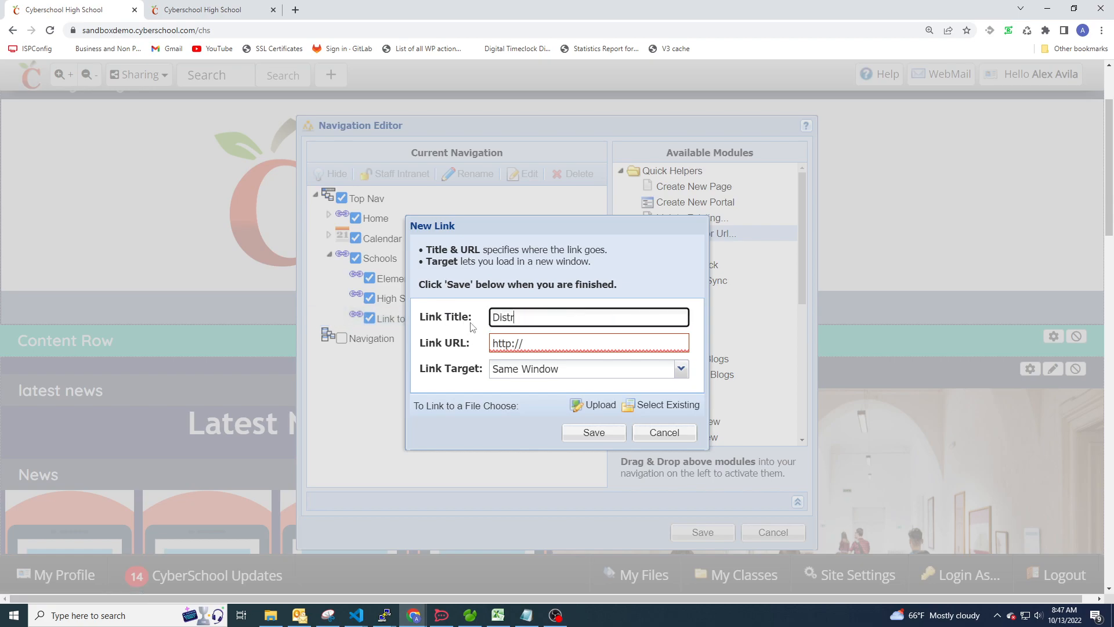
type("ict")
key("Tab")
type("#")
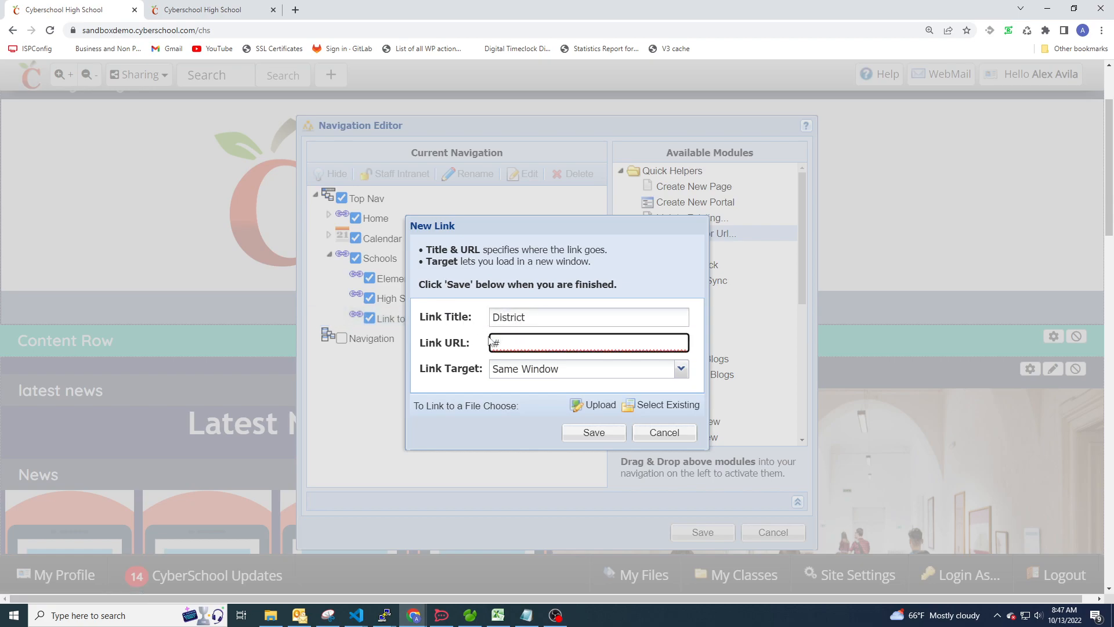
left_click(593, 433)
left_click_drag(398, 318, 385, 279)
left_click(393, 256)
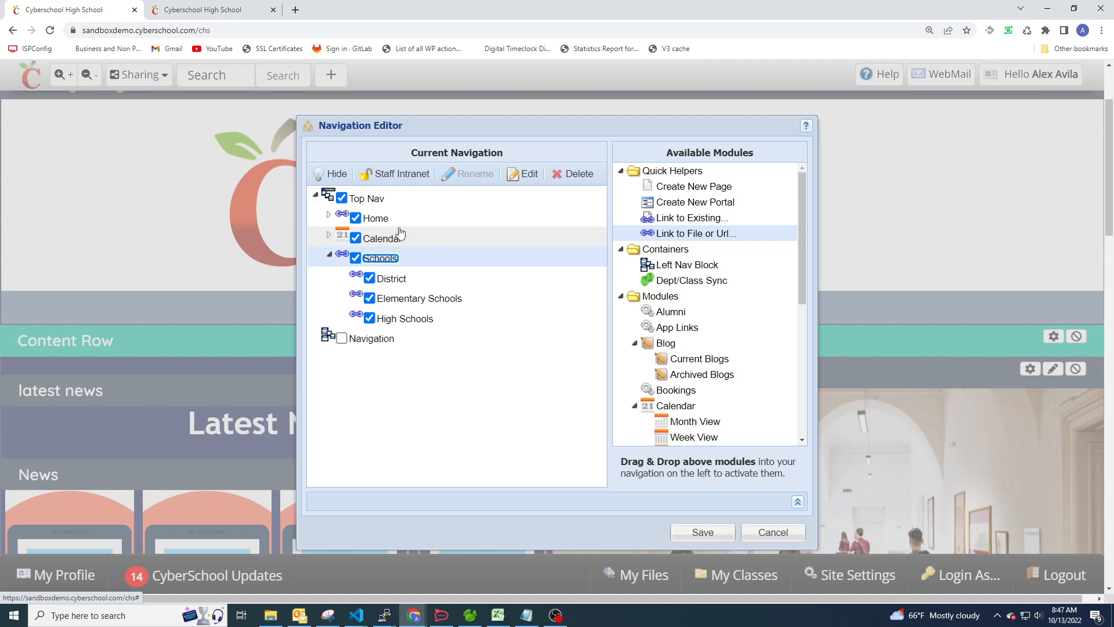
Add a URL link titled Return to District under Schools > District, using the district site's path as its URL.
left_click(330, 234)
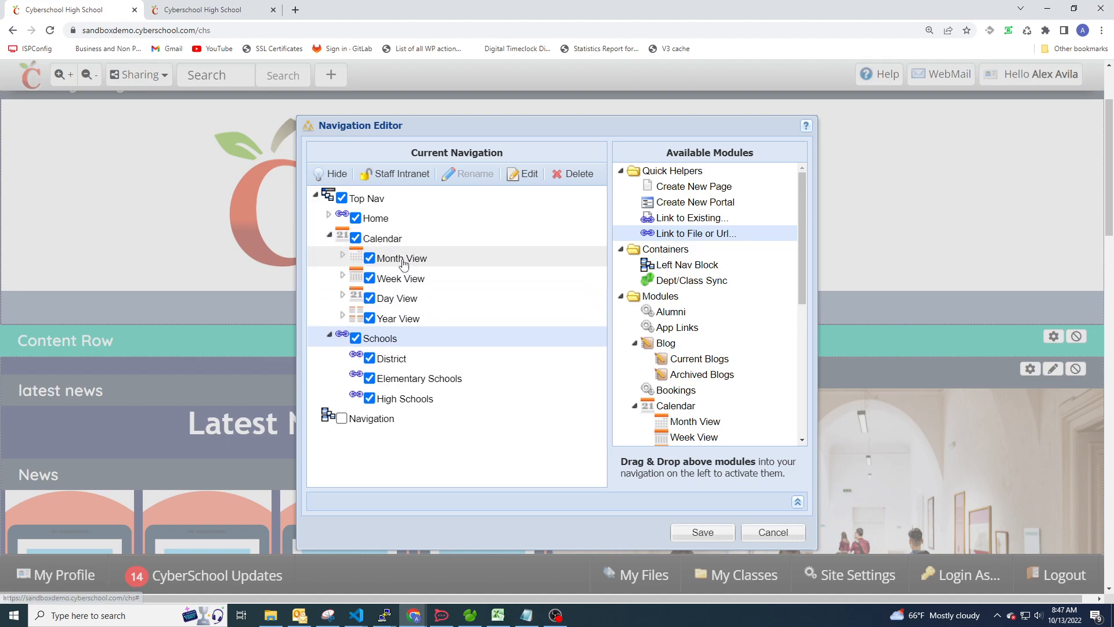
left_click(329, 235)
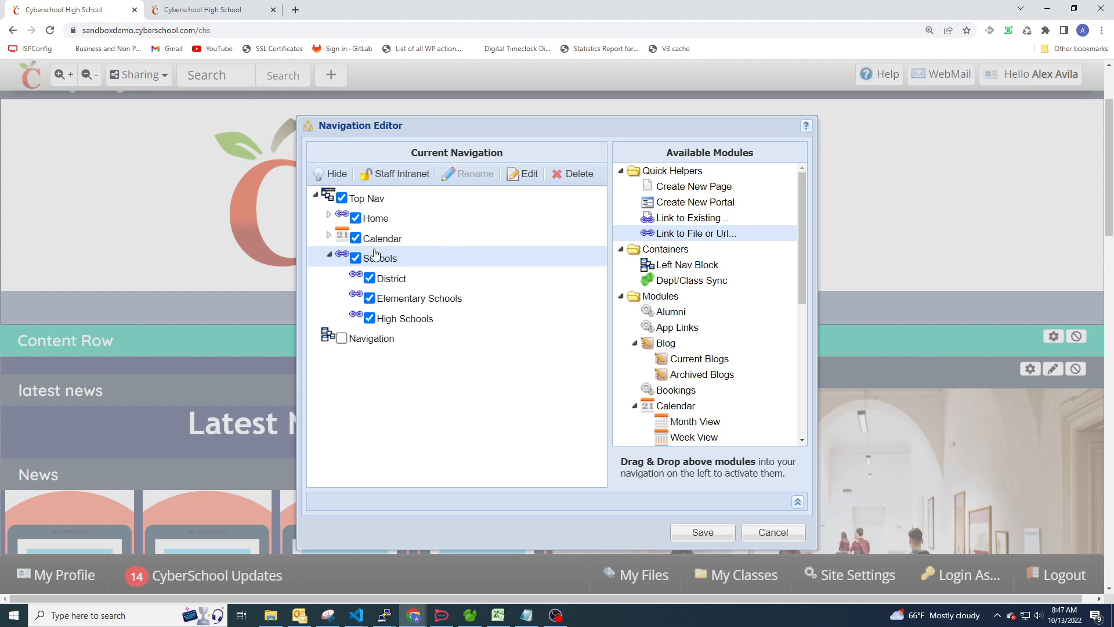
left_click_drag(704, 235, 397, 282)
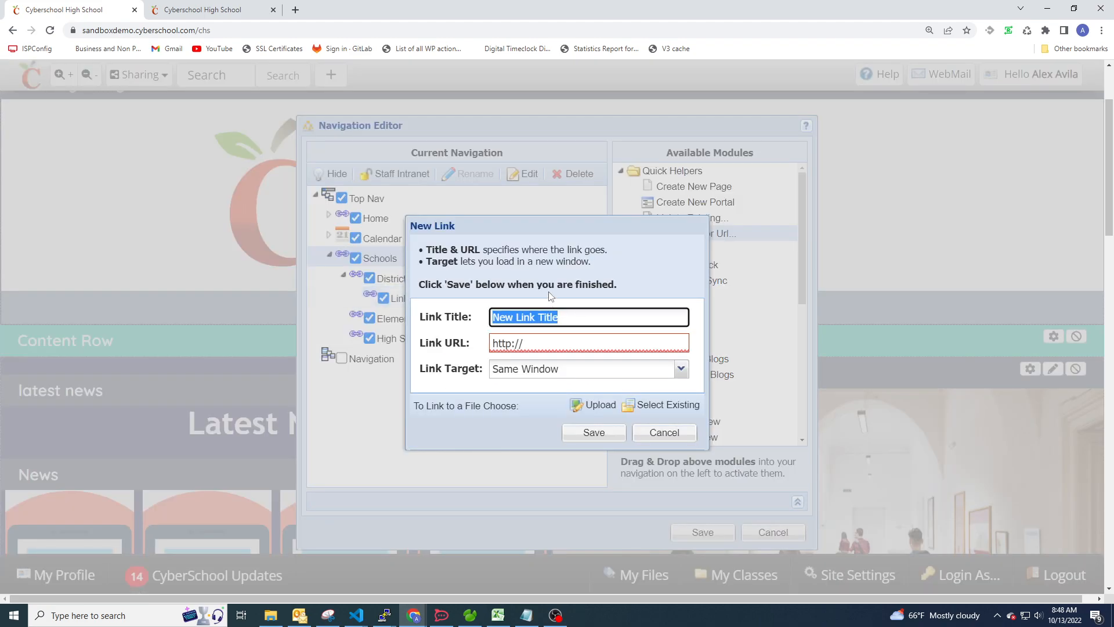
type("REt")
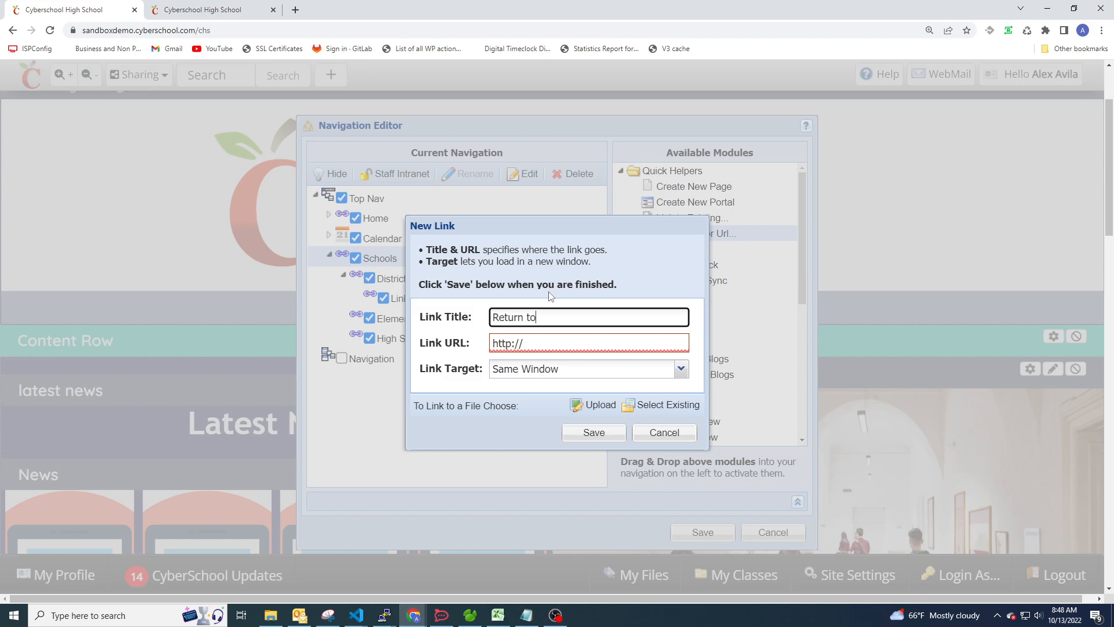
key("Tab")
type("/")
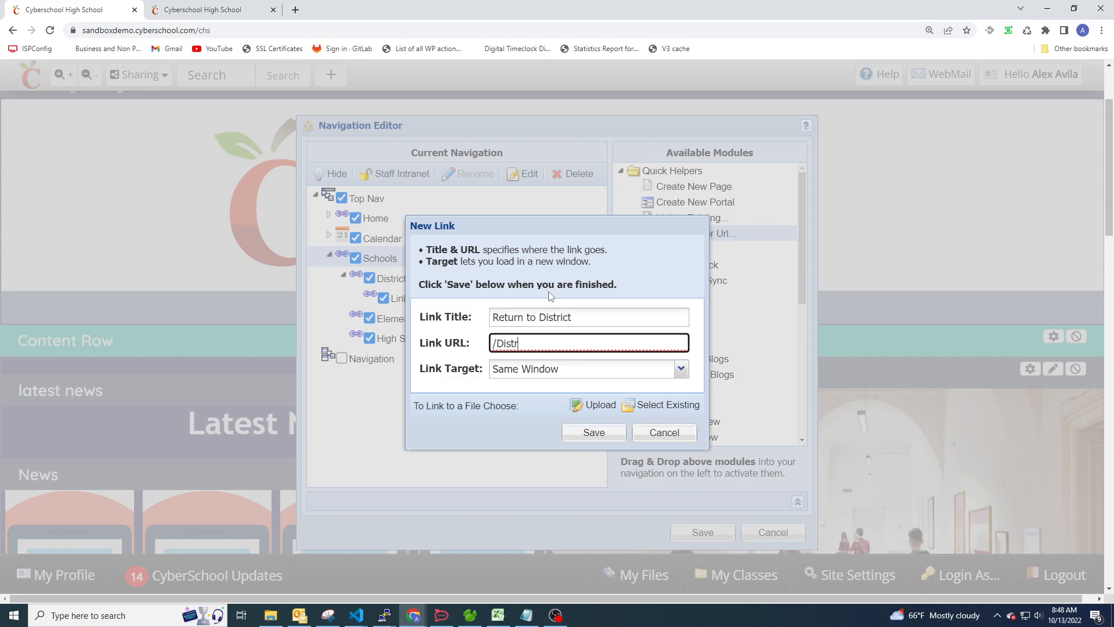
left_click(615, 435)
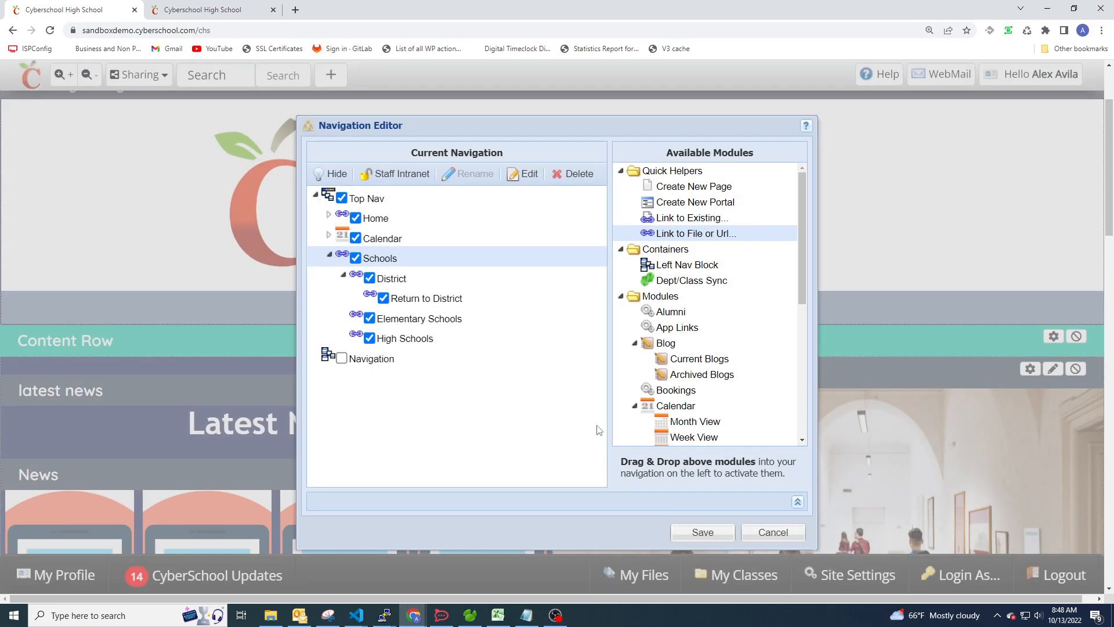
Start a new URL link under Elementary Schools in the Schools branch.
left_click_drag(695, 234, 417, 323)
triple_click(567, 319)
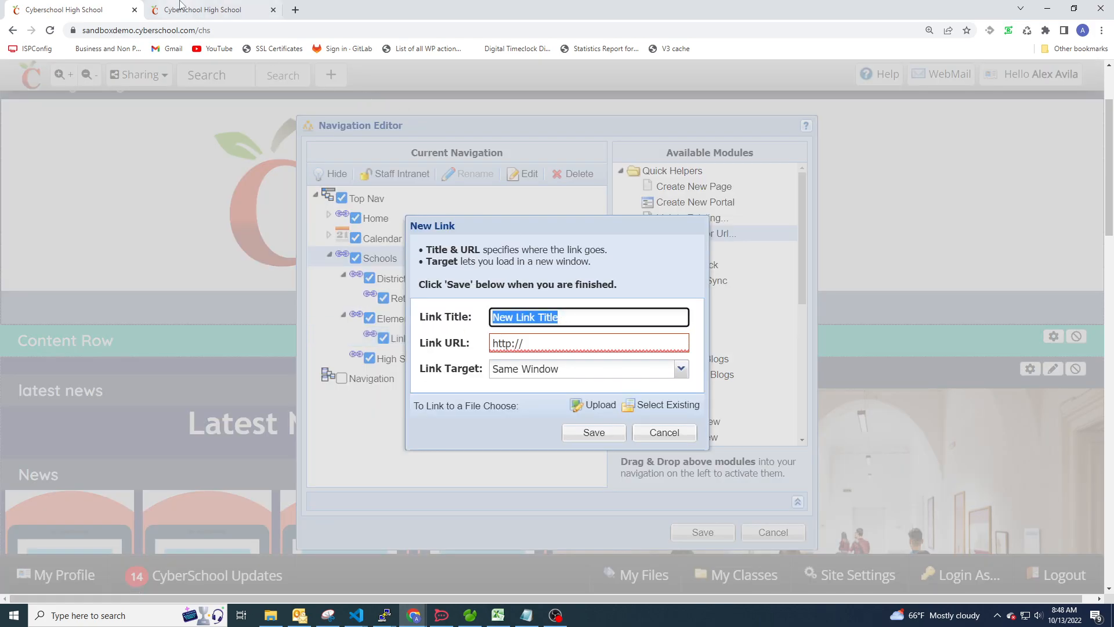
Look up the school names on the site's /chs/schools page in the second browser tab, and return to the link form.
left_click(197, 10)
left_click(233, 32)
left_click(233, 31)
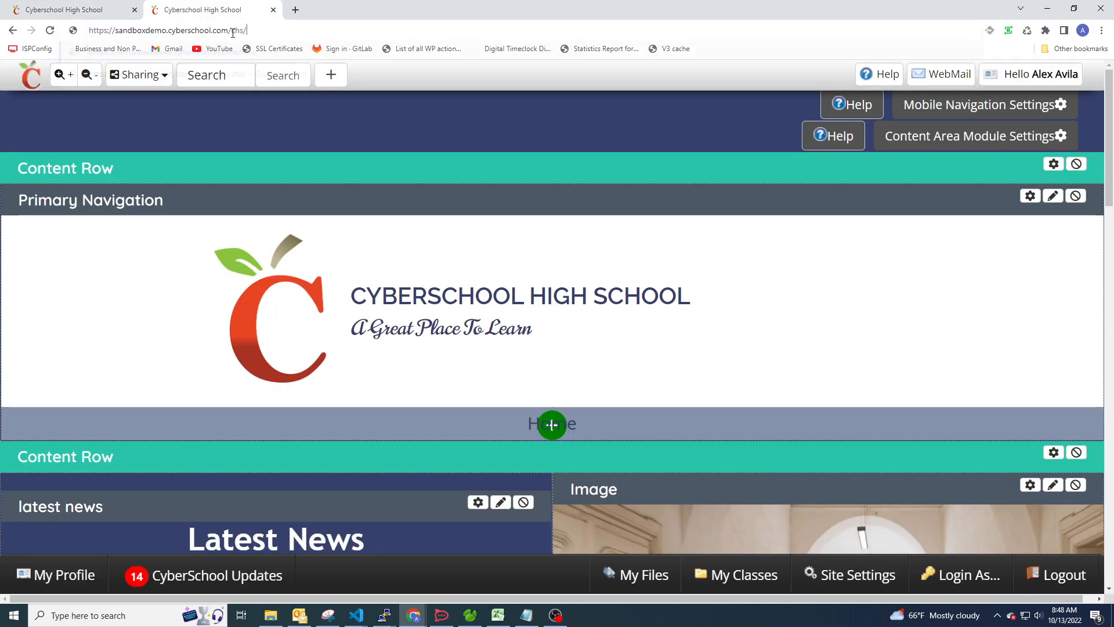
type("/schools")
key("Return")
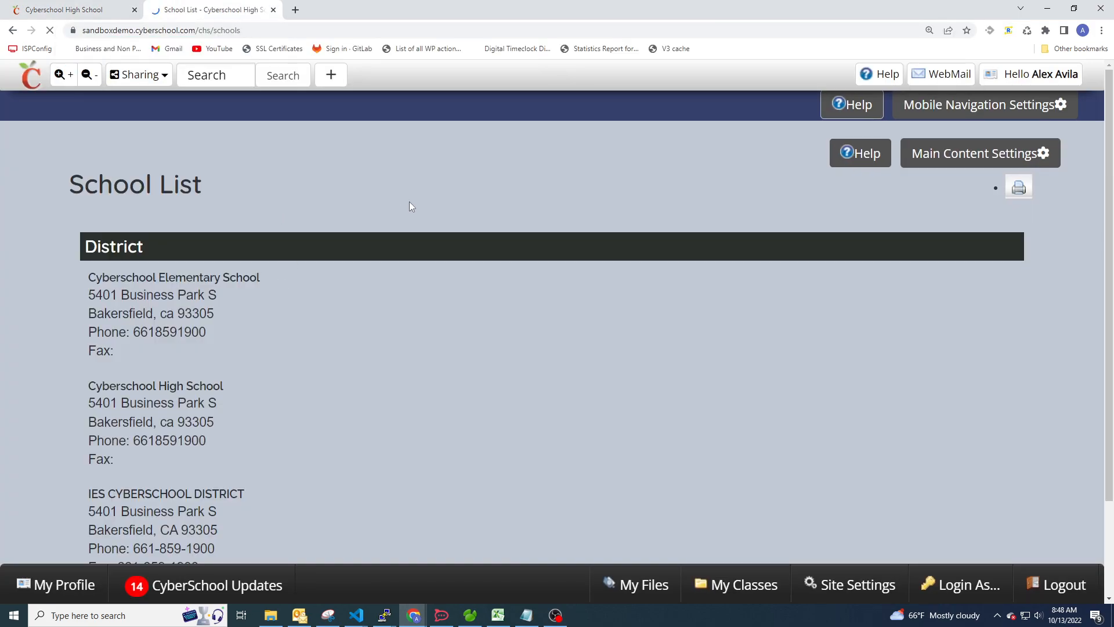
scroll(291, 241, "down", 3)
left_click(15, 4)
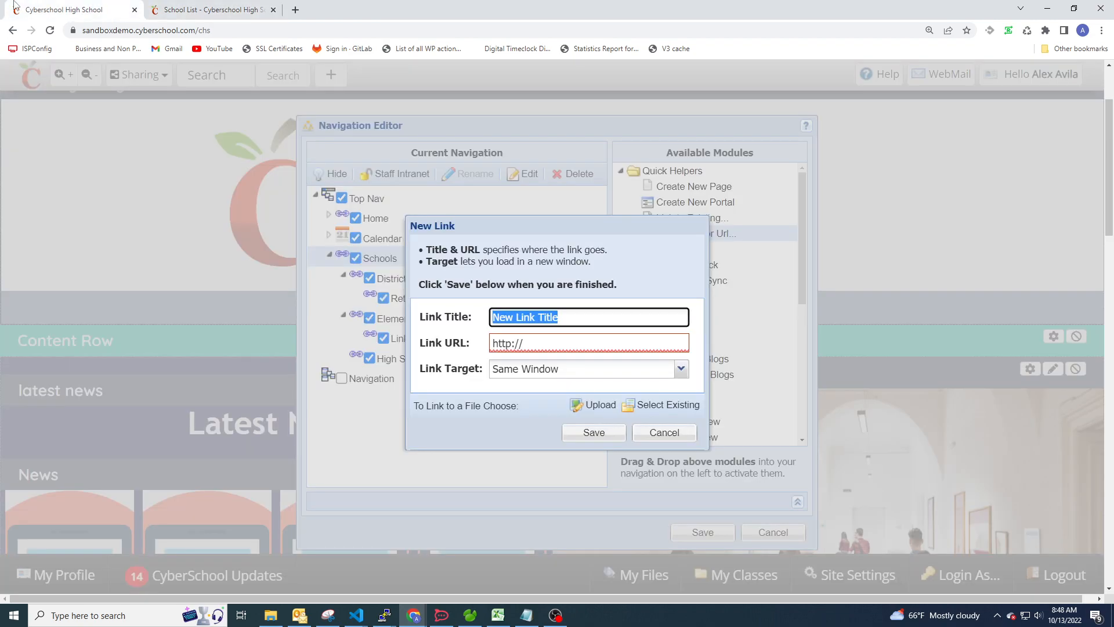
Title the new link Cyberschool Elementary School, set its URL to /CES, and save the link.
left_click_drag(566, 316, 485, 326)
type("Cyberschool E")
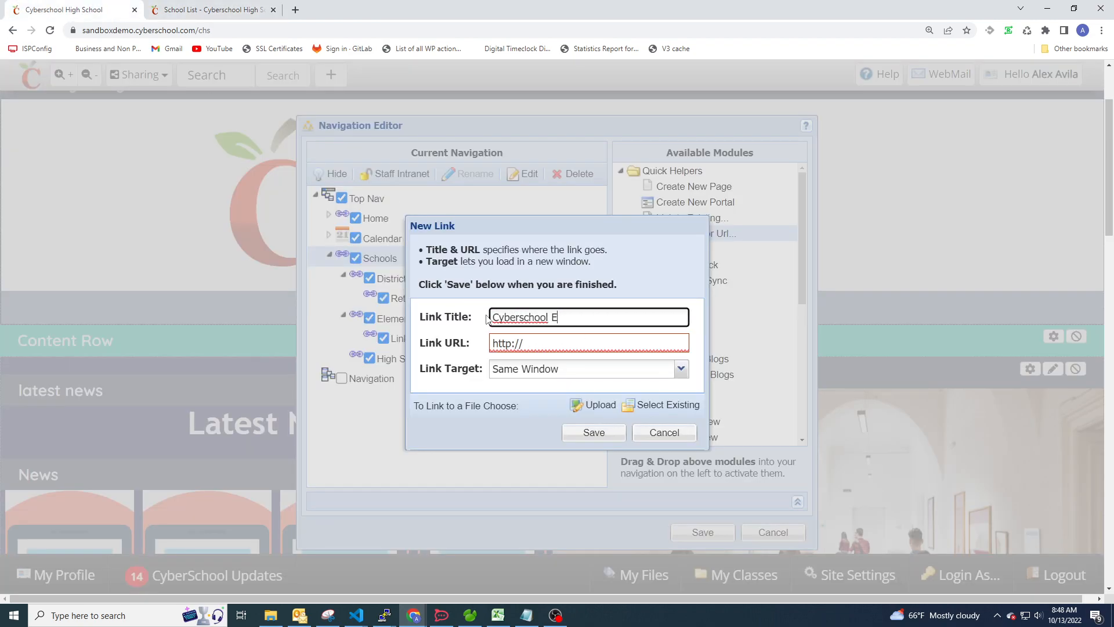
type("lementary School")
key("Tab")
type("/")
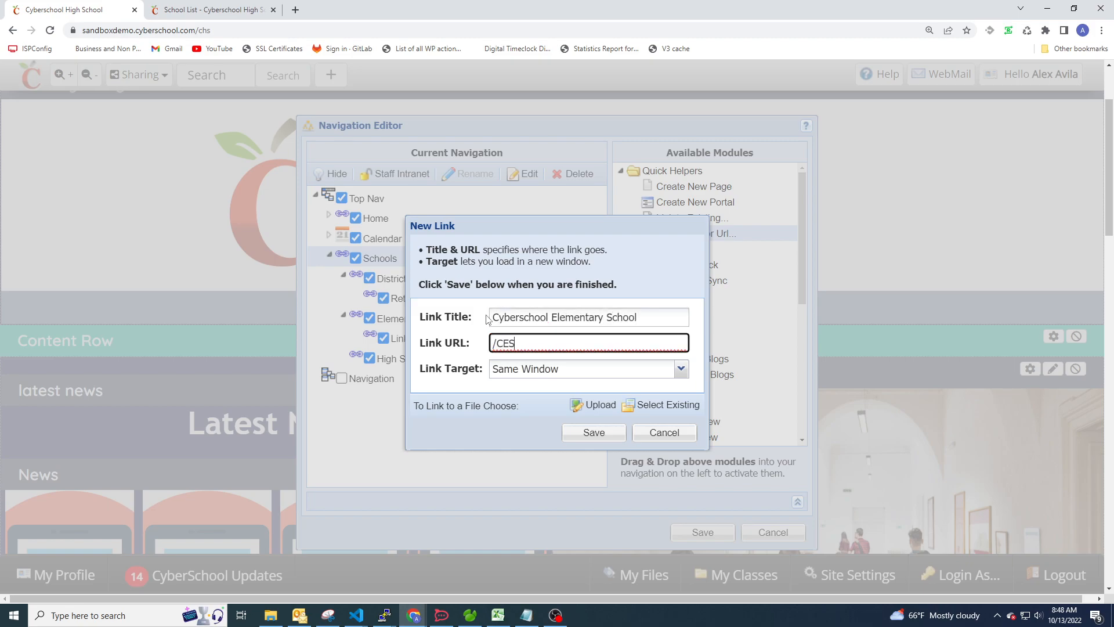
left_click(594, 433)
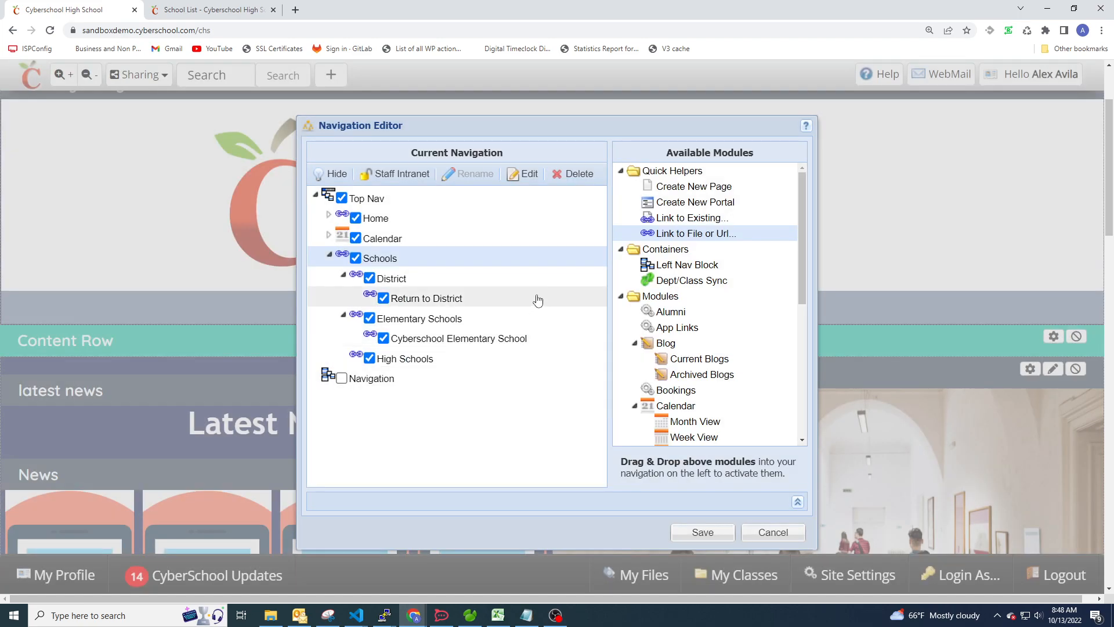
Add a URL link titled Cyberschool High School with URL /CHS under High Schools, and save the navigation.
left_click_drag(673, 232, 420, 377)
left_click_drag(579, 317, 486, 320)
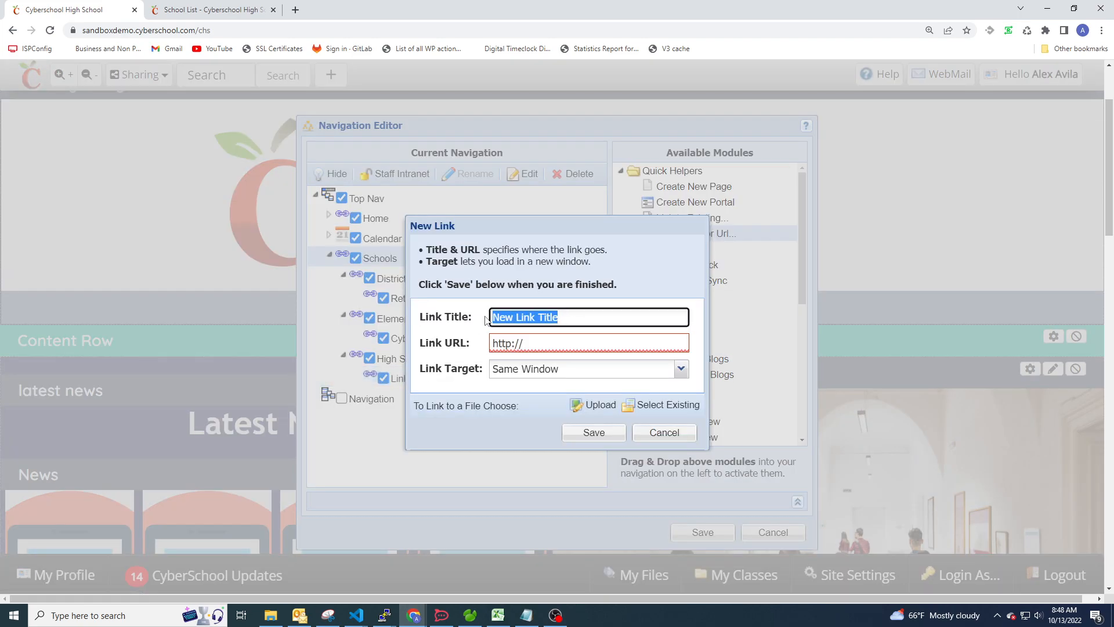
type("Cyberschool High School")
key("Tab")
type("/")
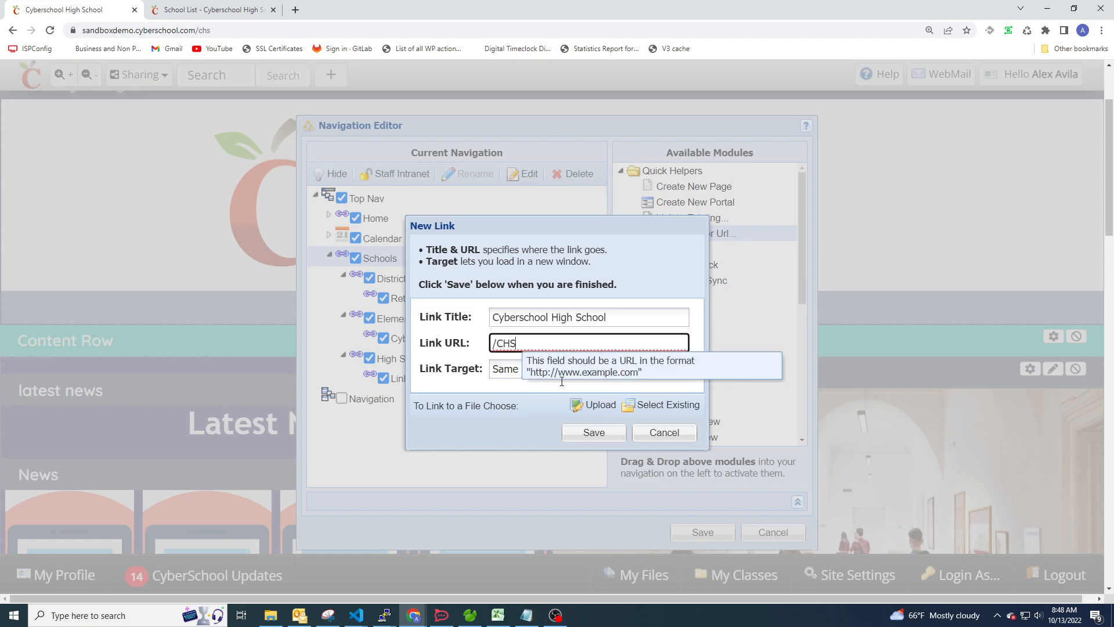
left_click(589, 437)
left_click(704, 533)
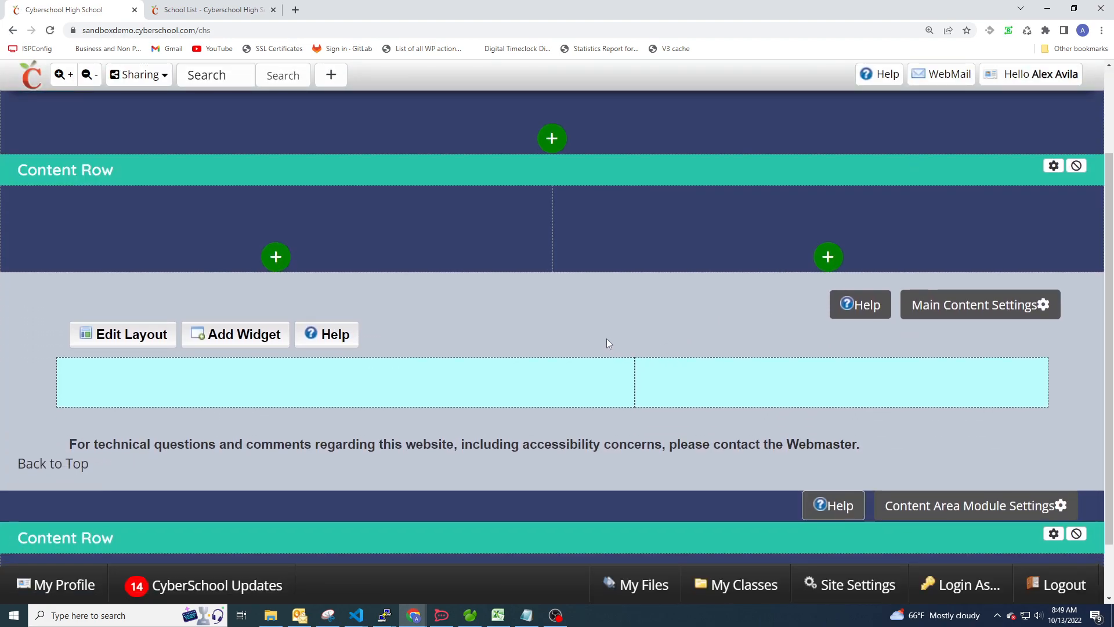
Reload the home page and examine the Schools mega menu's columns and links in the primary navigation.
scroll(613, 343, "up", 2)
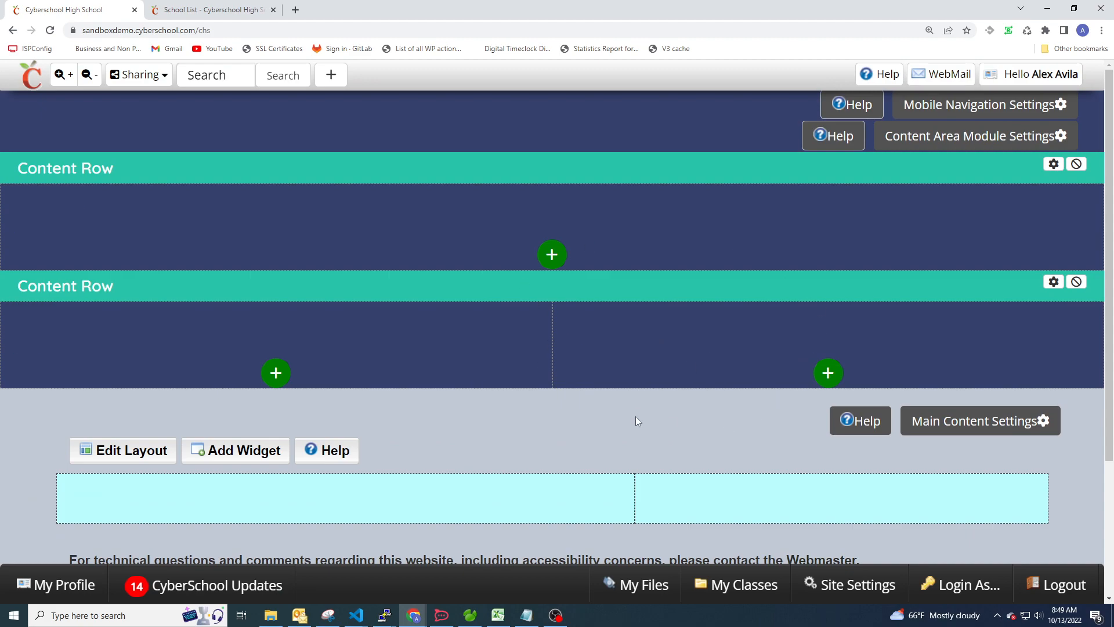
key("F5")
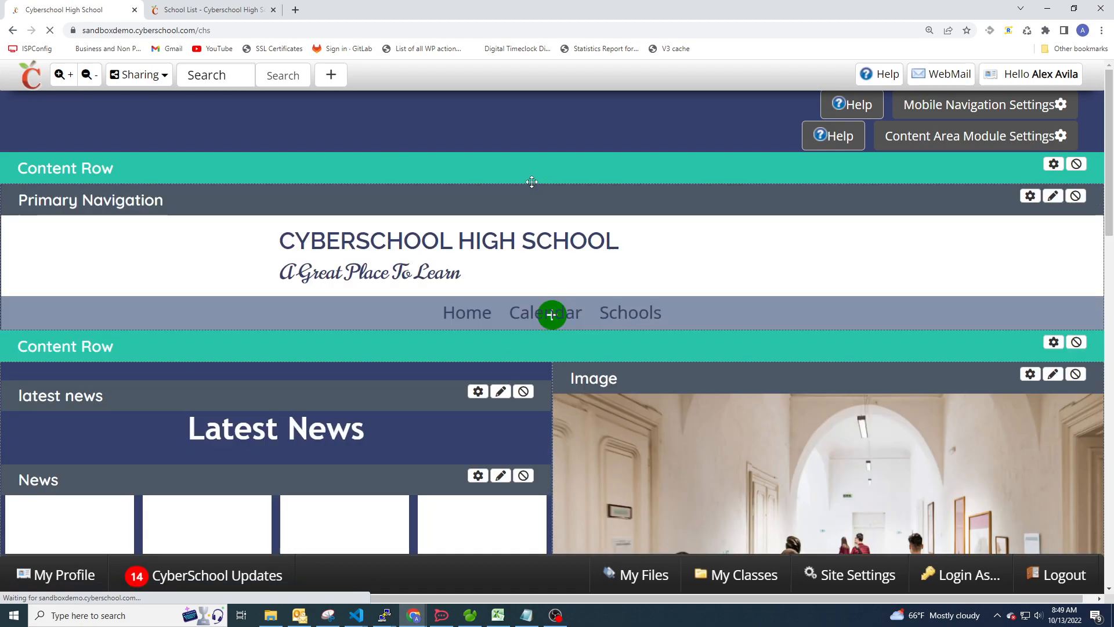
scroll(667, 196, "down", 2)
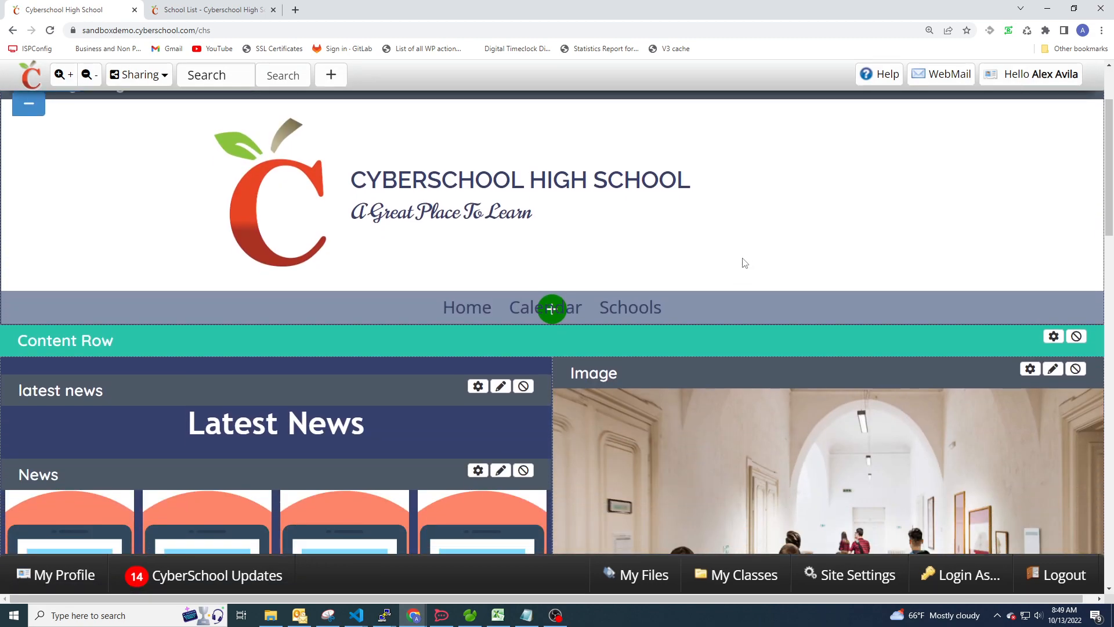
mouse_move(638, 309)
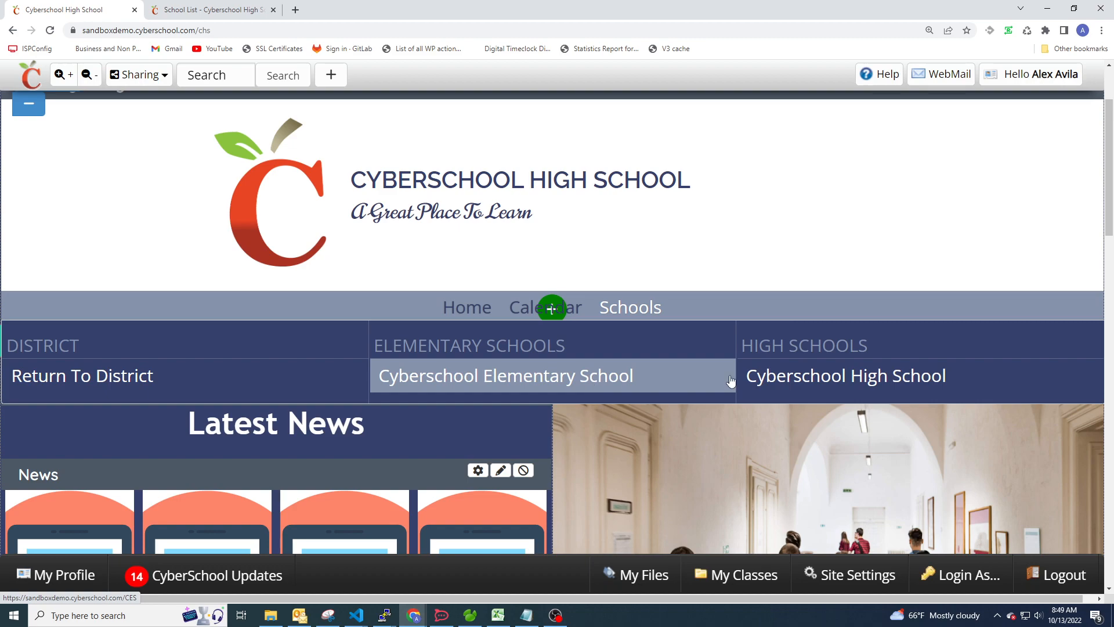
scroll(510, 383, "up", 1)
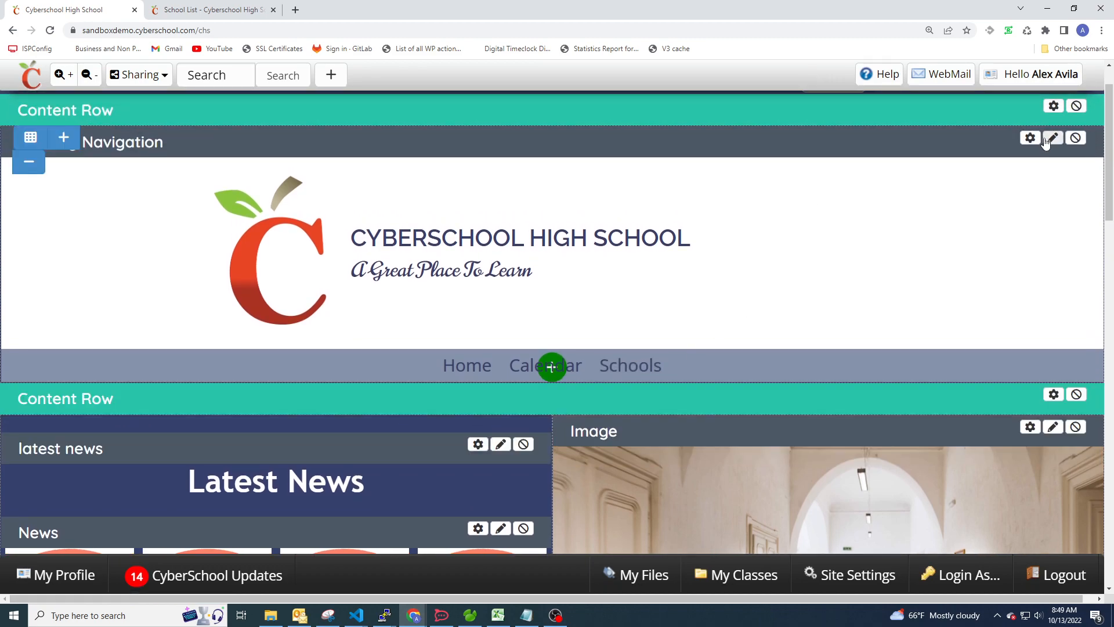
In the Navigation Editor, add a URL link titled Test Elementary with URL # under Elementary Schools.
left_click(825, 573)
left_click(824, 509)
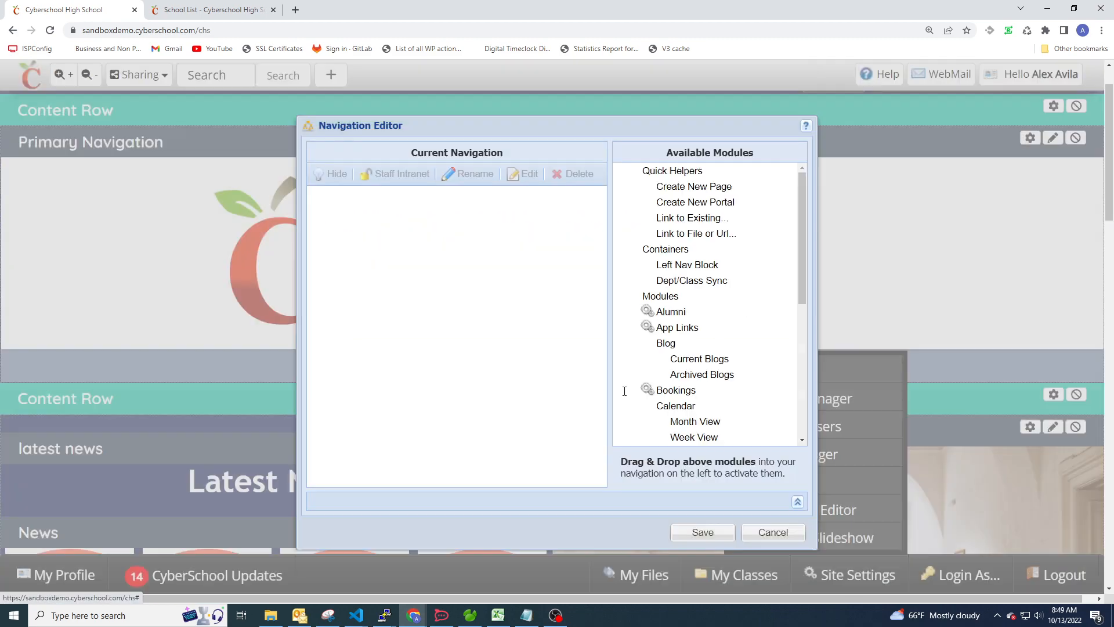
left_click(330, 256)
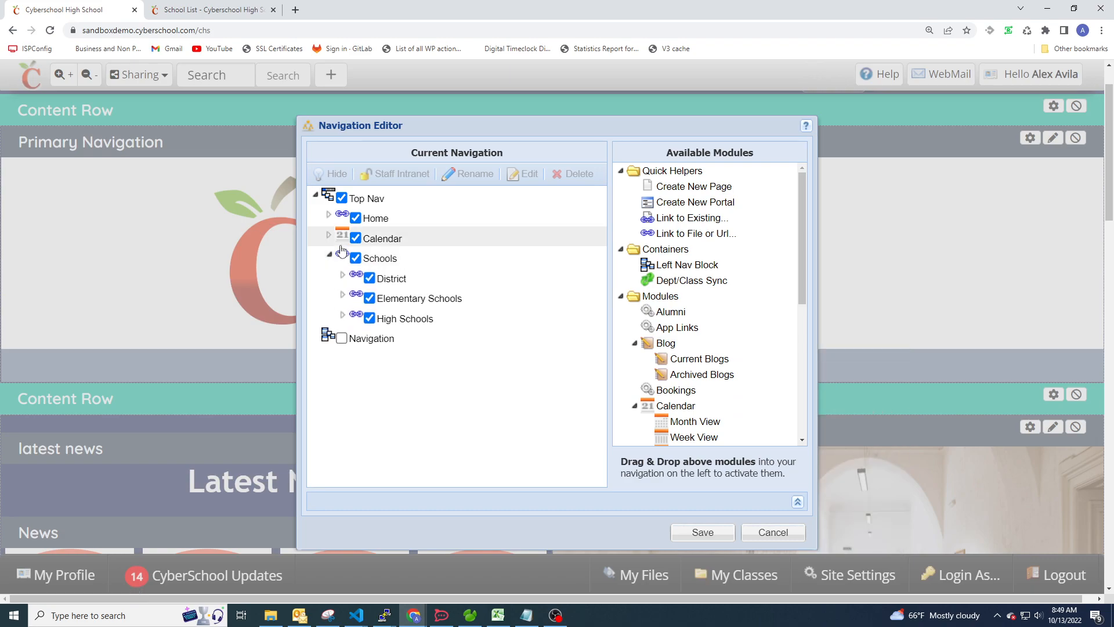
left_click(342, 294)
left_click_drag(686, 233, 423, 305)
triple_click(559, 310)
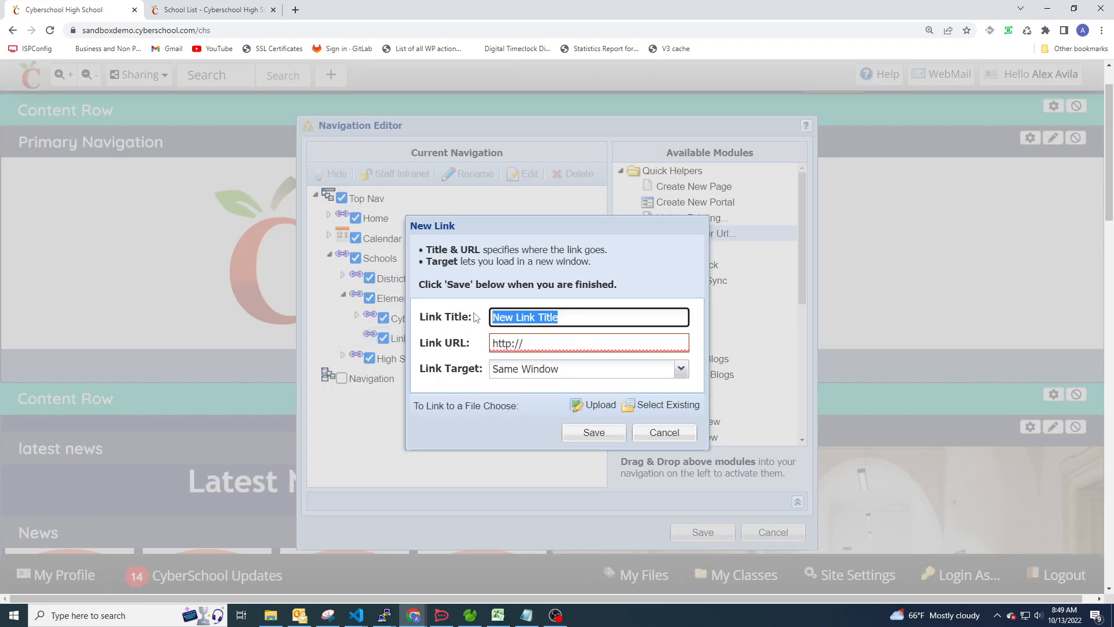
type("Test Elementary")
key("Tab")
type("#")
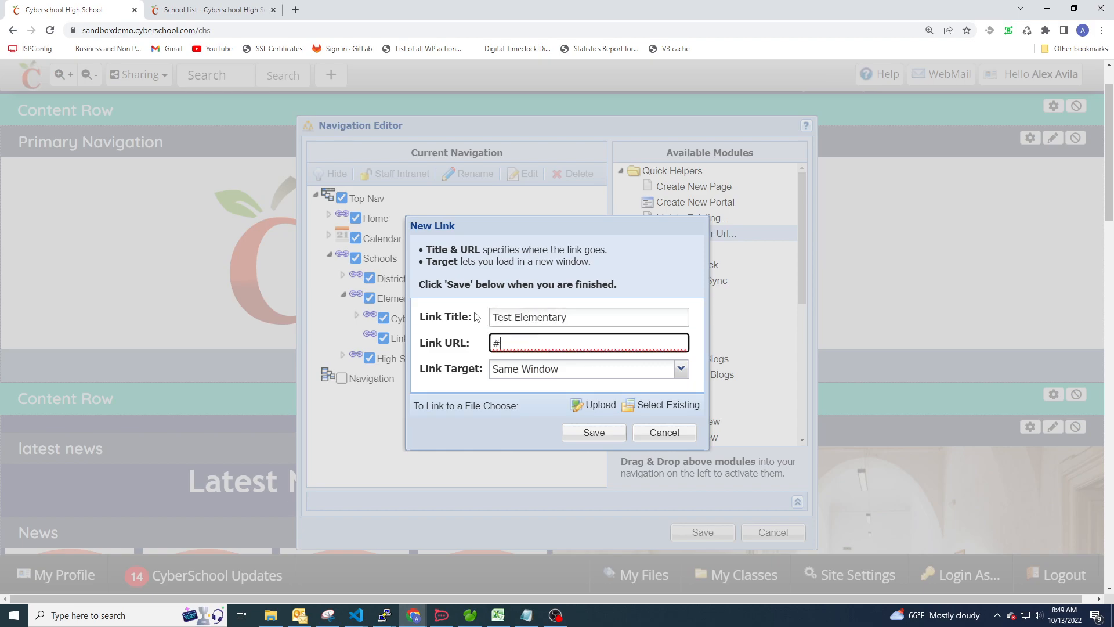
left_click(587, 433)
Add a URL link titled Test High School with URL # under High Schools.
left_click_drag(694, 233, 422, 364)
left_click(504, 314)
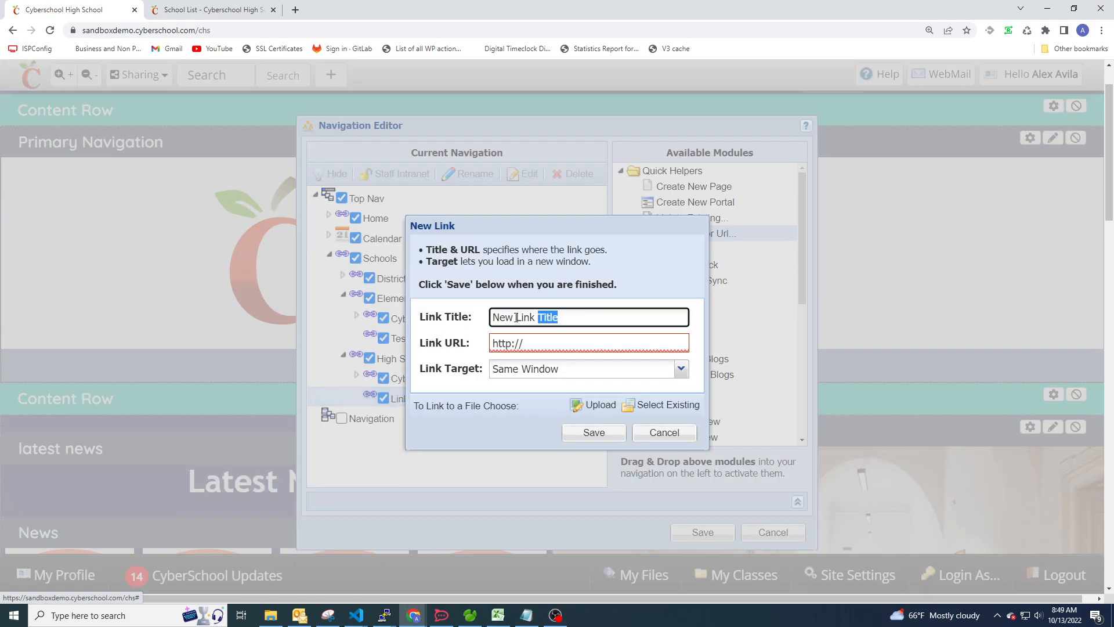
key("ctrl+a")
type("T")
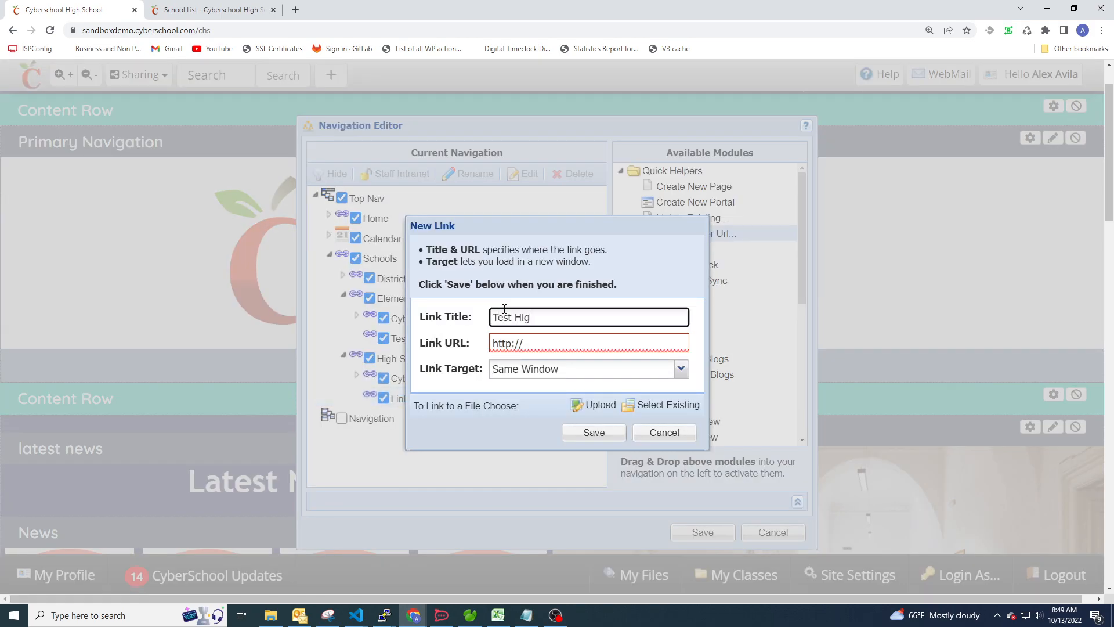
key("Tab")
type("#")
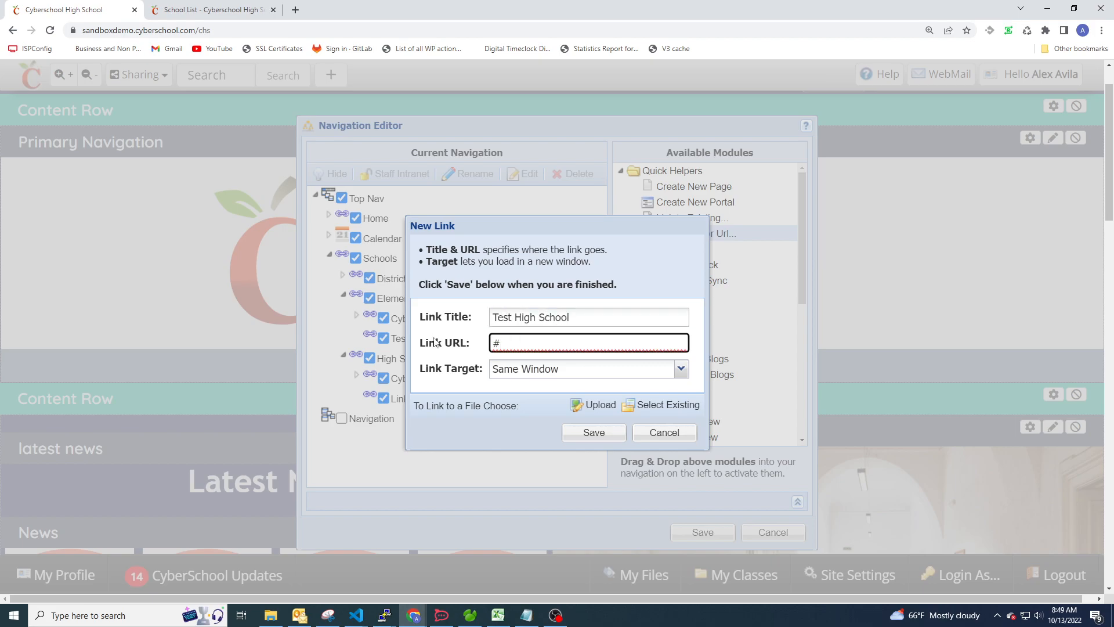
left_click(584, 434)
Add another URL link under High Schools titled Test B High School with URL #, and save the navigation.
left_click_drag(688, 218, 422, 362)
triple_click(551, 316)
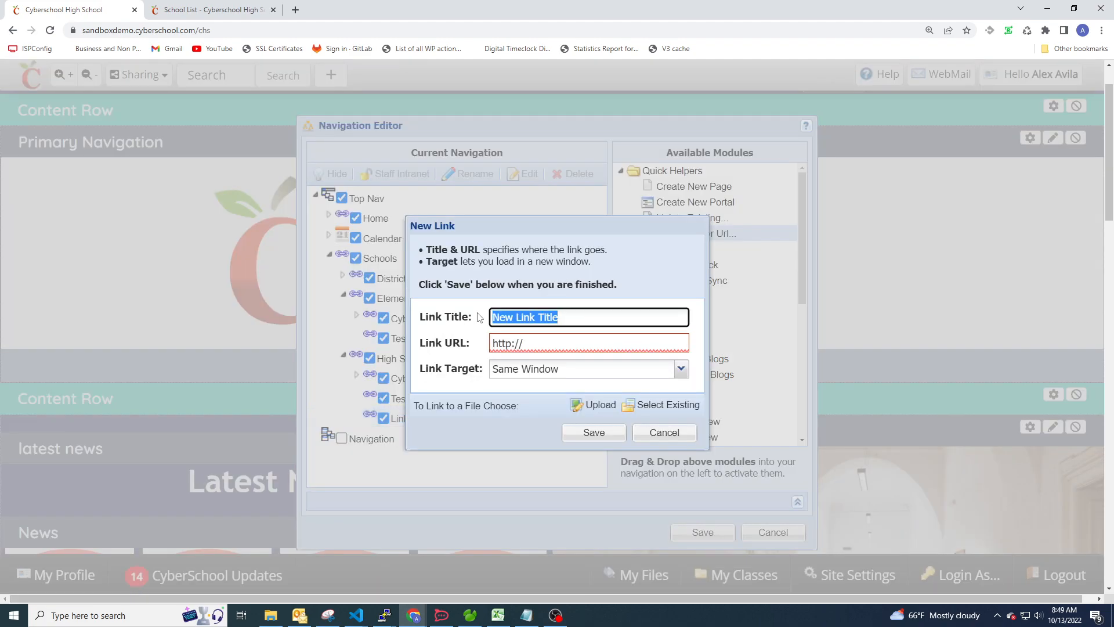
type("Test B High School")
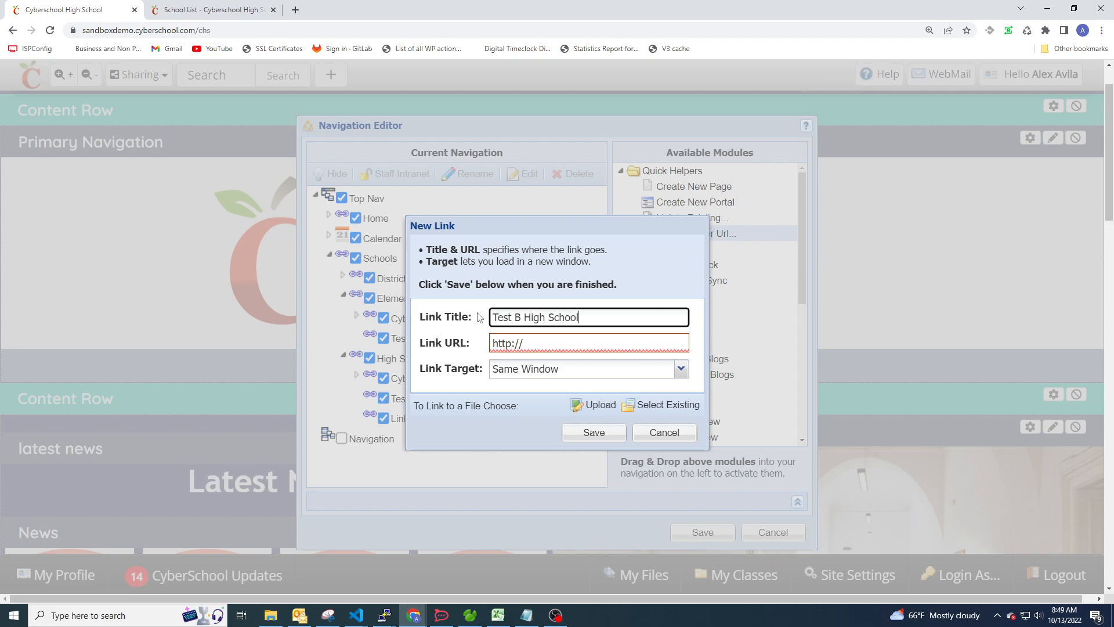
key("Tab")
type("#")
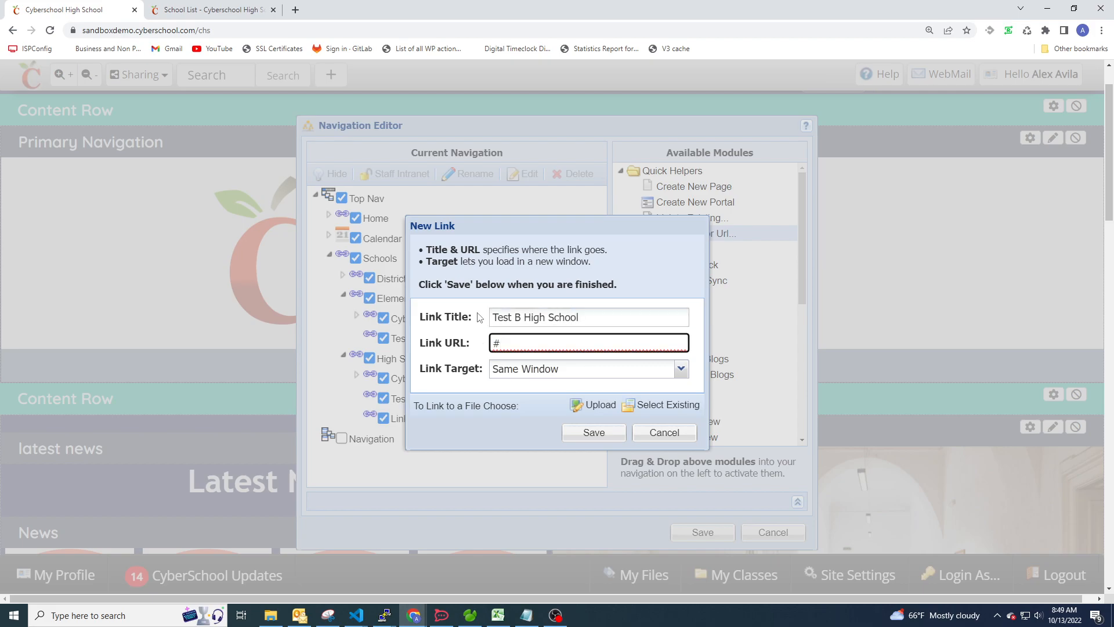
left_click(594, 433)
left_click(702, 532)
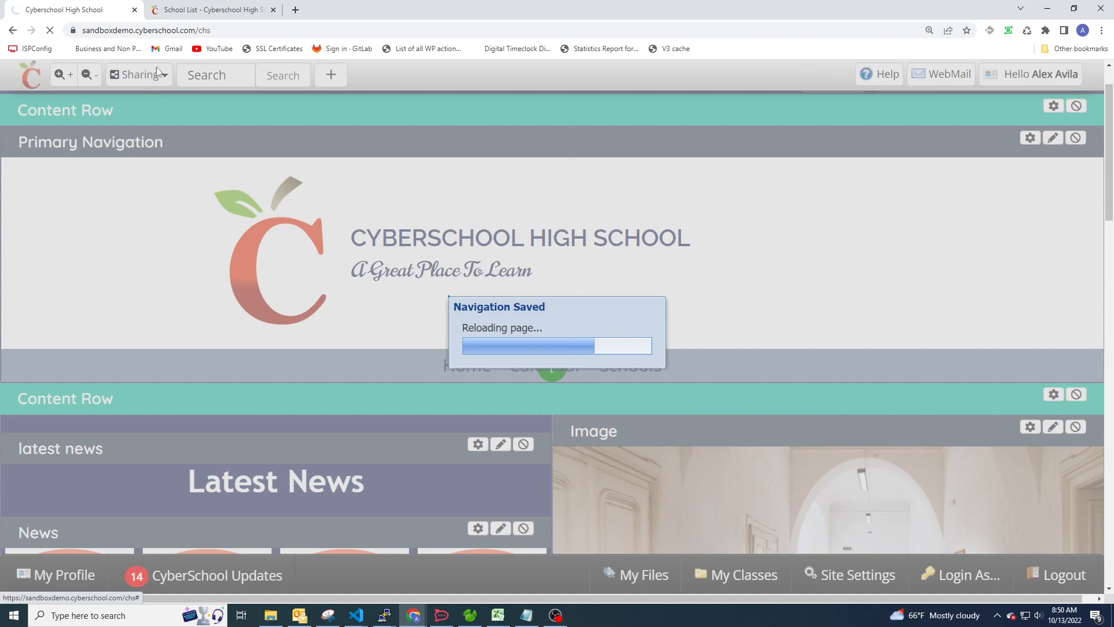
Load the site's /chs home page in the second browser tab and examine the Schools mega menu's columns and links.
left_click(177, 12)
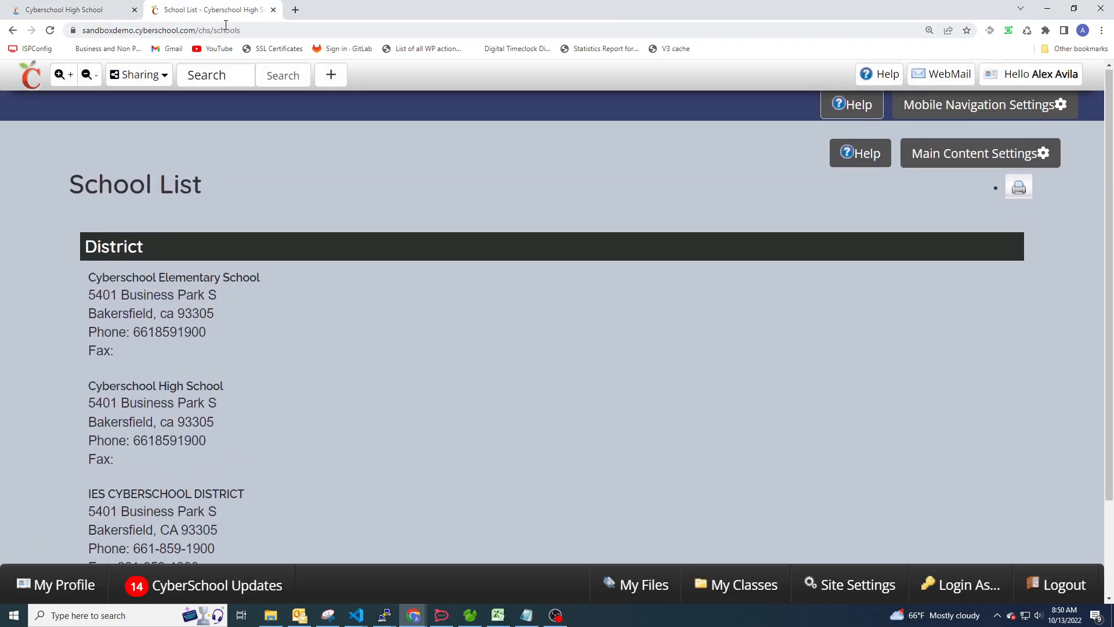
left_click_drag(203, 32, 346, 42)
key("BackSpace")
key("Return")
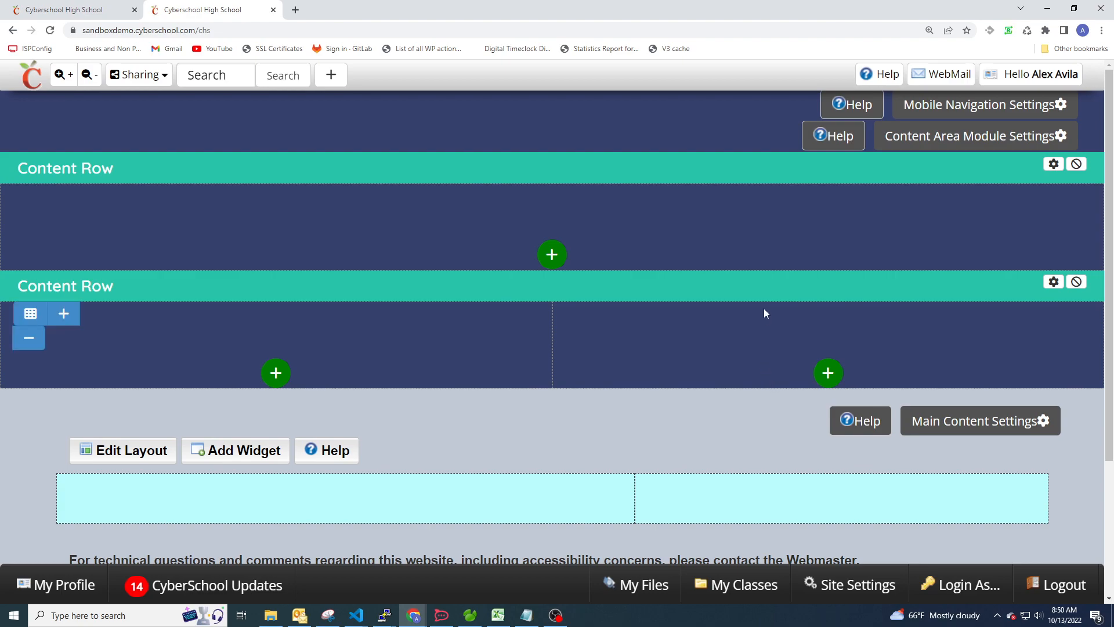
left_click(52, 32)
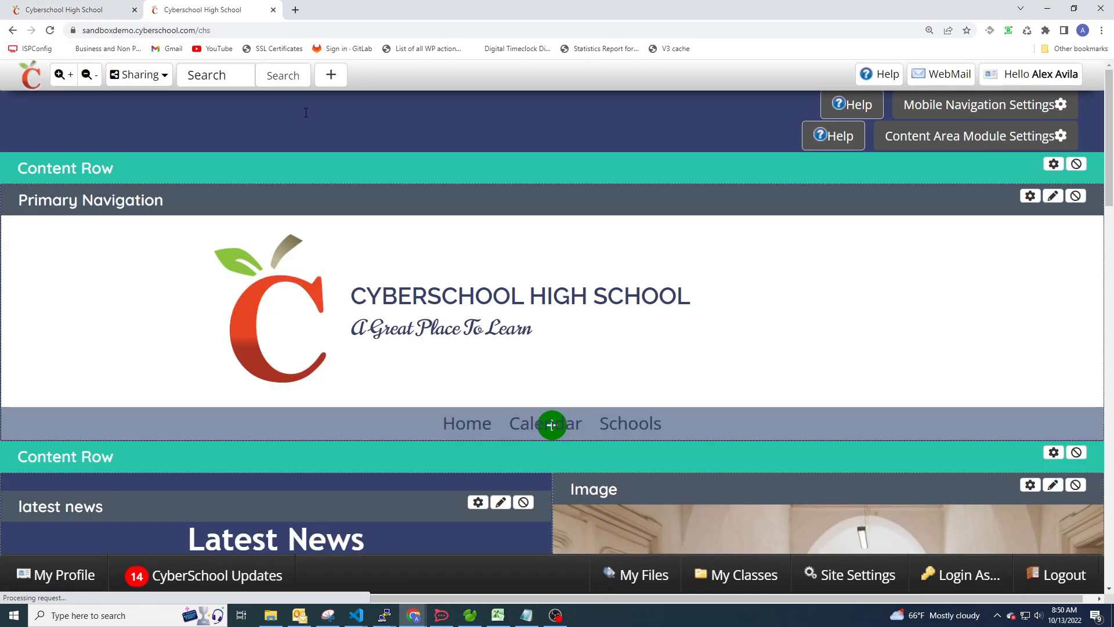
scroll(813, 281, "down", 2)
mouse_move(641, 308)
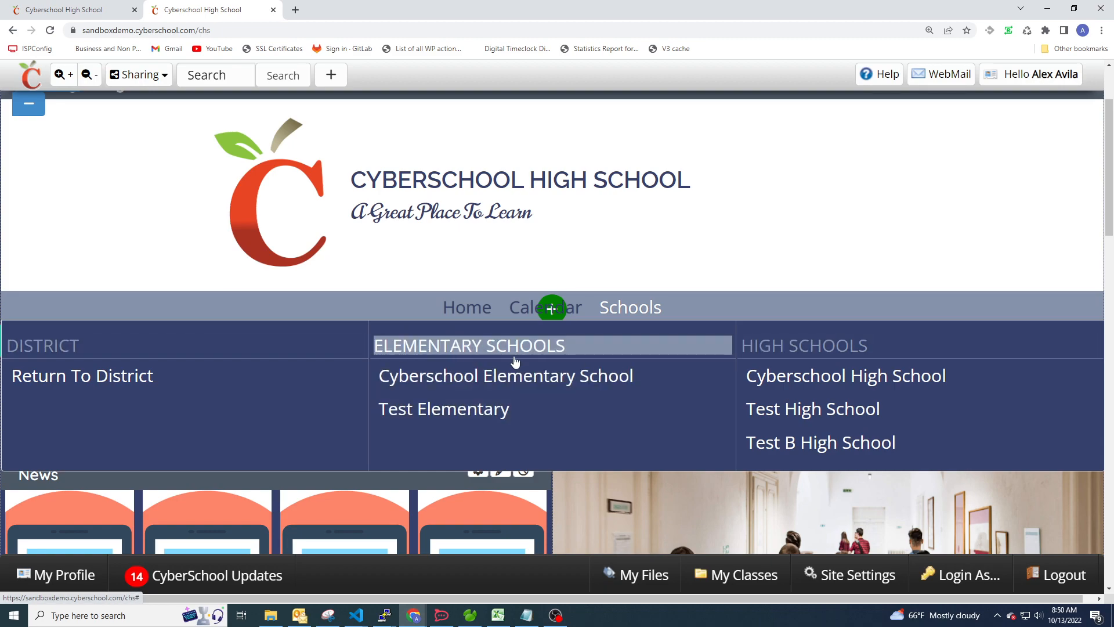
scroll(1028, 202, "up", 2)
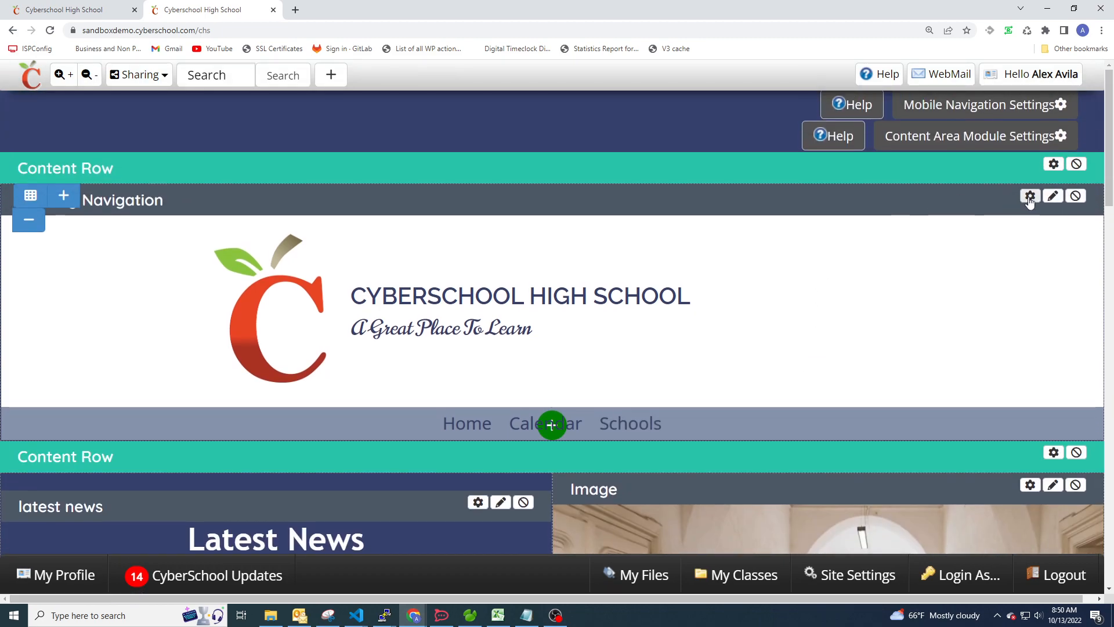
scroll(991, 264, "down", 1)
mouse_move(639, 366)
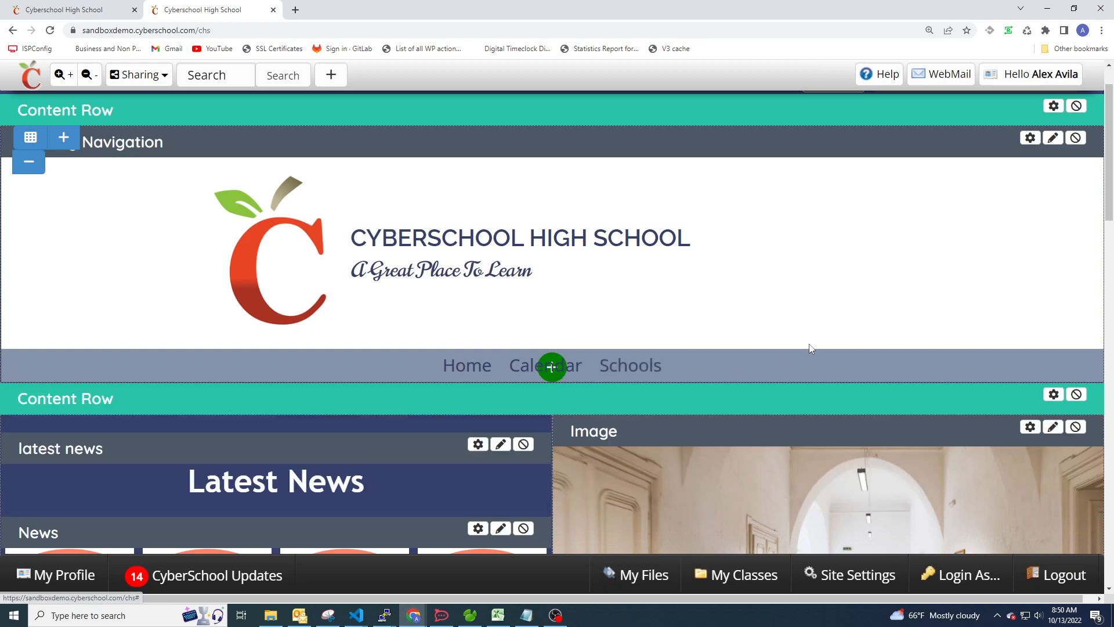
Review the links nested under High Schools in the Navigation Editor, close it without saving, and view the Schools mega menu again.
left_click(851, 575)
left_click(781, 508)
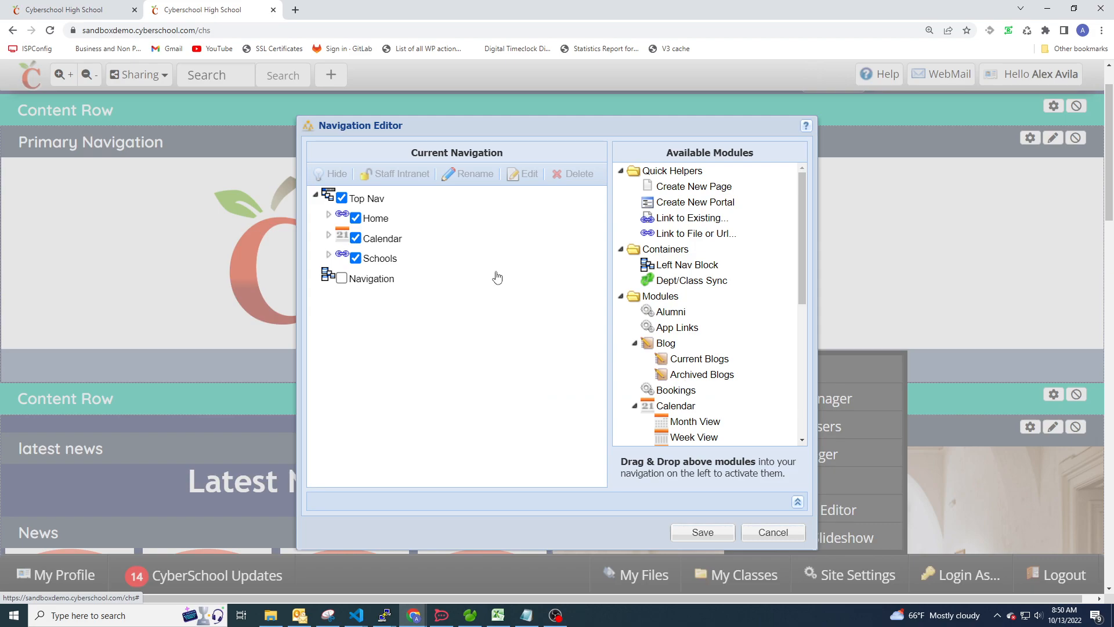
left_click(329, 254)
left_click(344, 317)
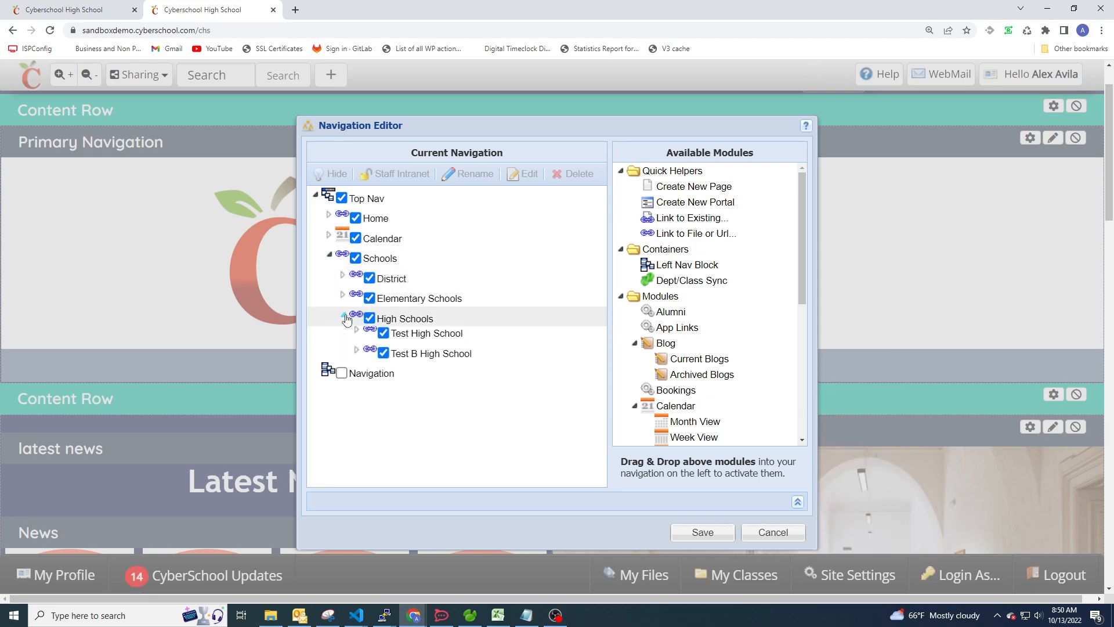
mouse_move(694, 234)
left_mouse_down()
mouse_move(424, 343)
mouse_move(416, 384)
mouse_move(592, 318)
mouse_move(687, 234)
left_mouse_up()
left_click(773, 532)
left_click(534, 360)
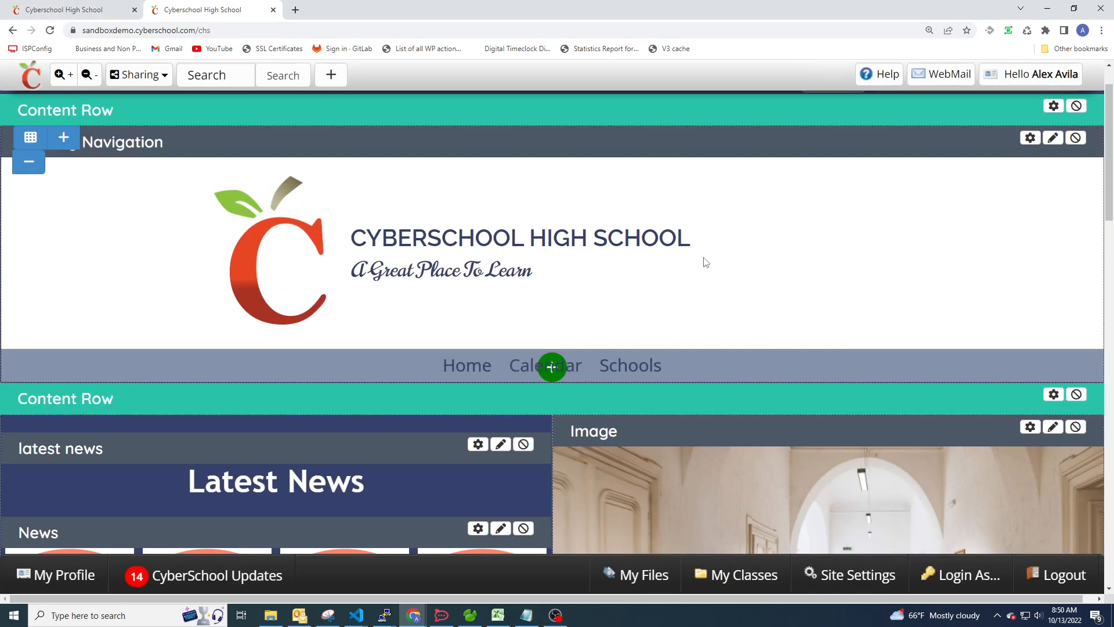
mouse_move(622, 364)
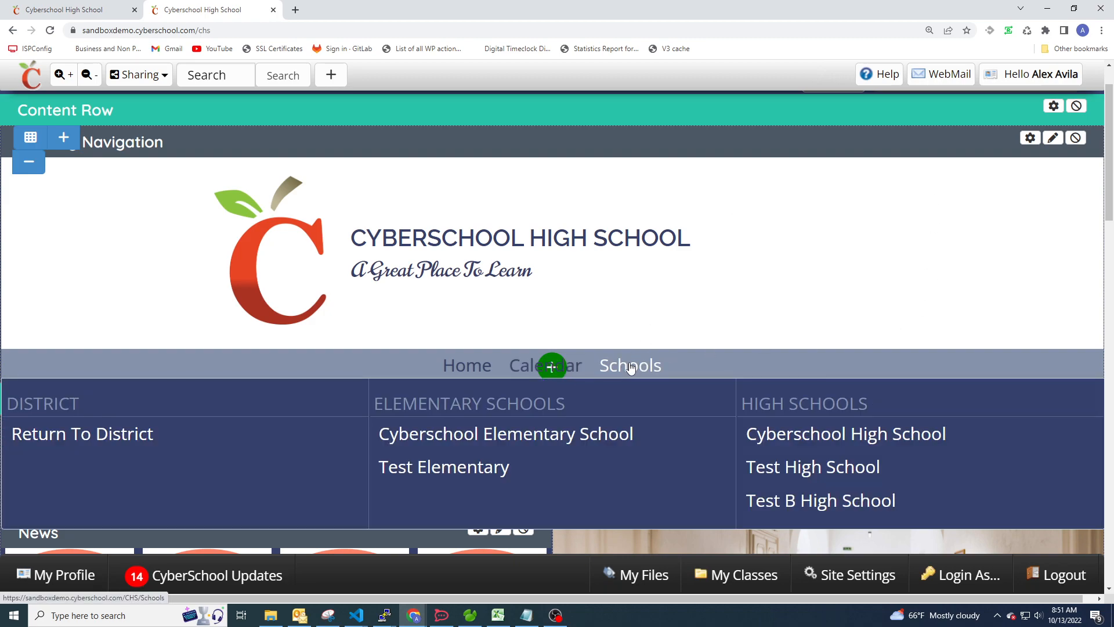
mouse_move(557, 366)
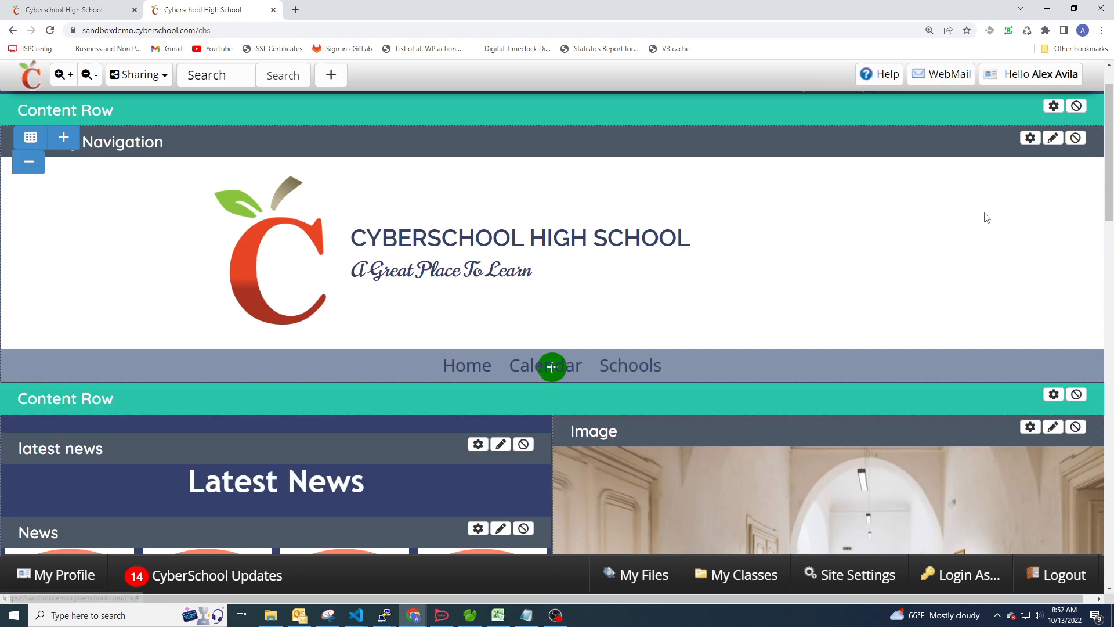
Open the Primary Navigation module's settings, review the basic settings, and display the Mega styles.
left_click(1030, 137)
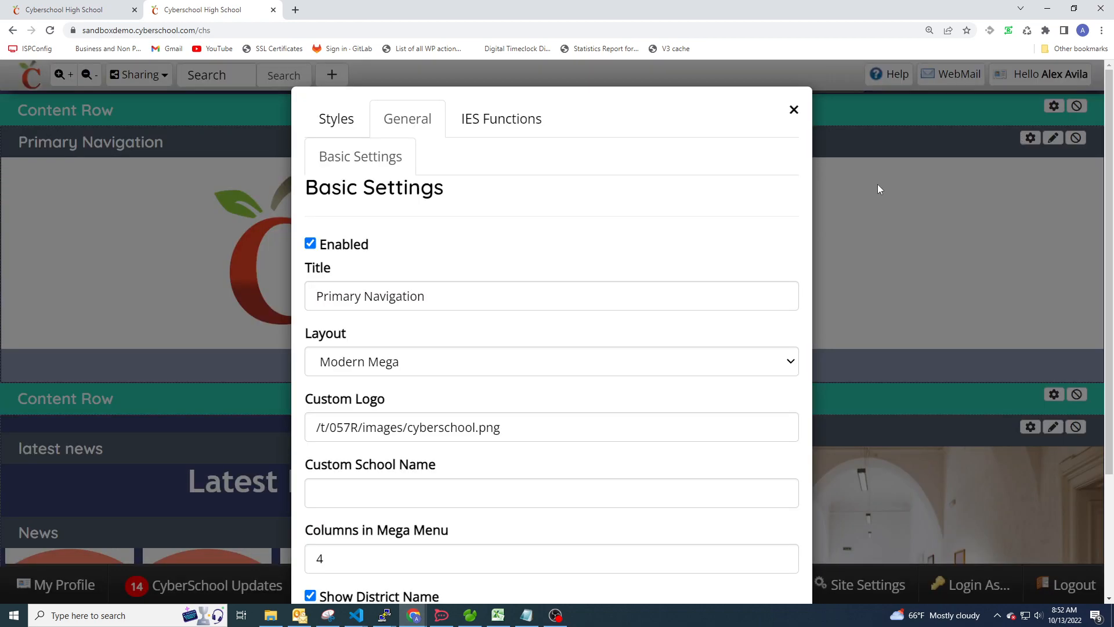
scroll(495, 248, "down", 2)
key("ctrl+minus")
key("ctrl+minus")
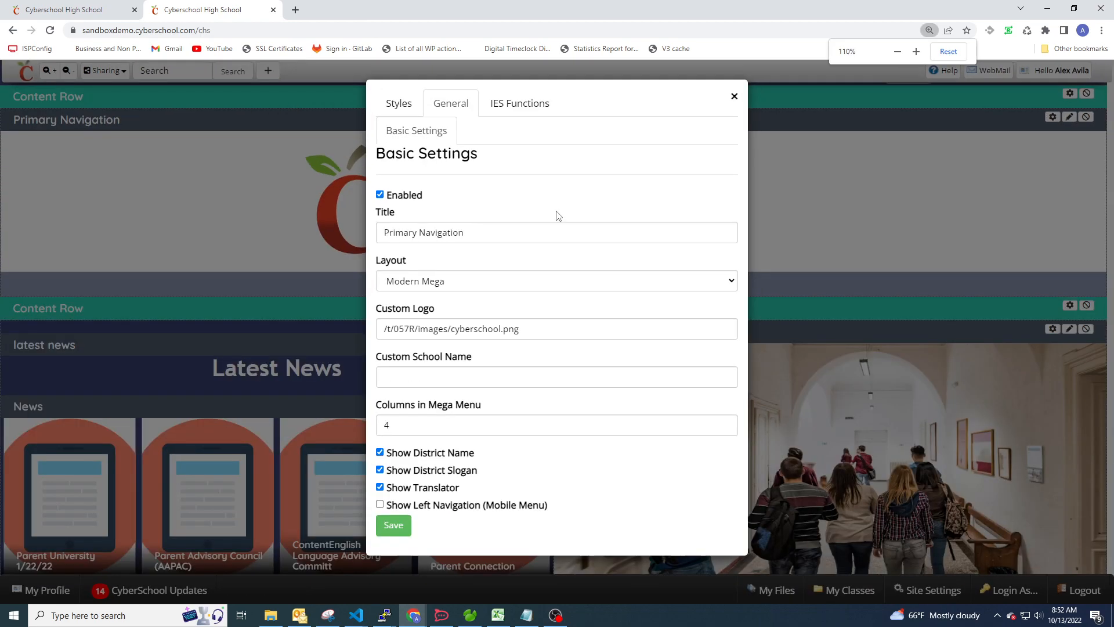
left_click(398, 104)
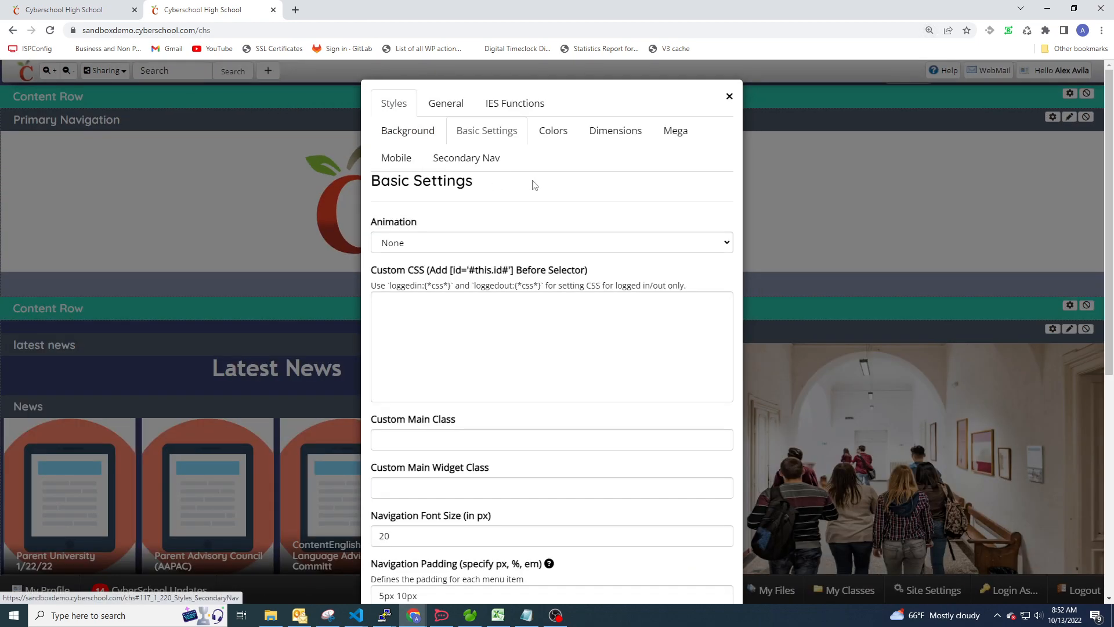
left_click(671, 133)
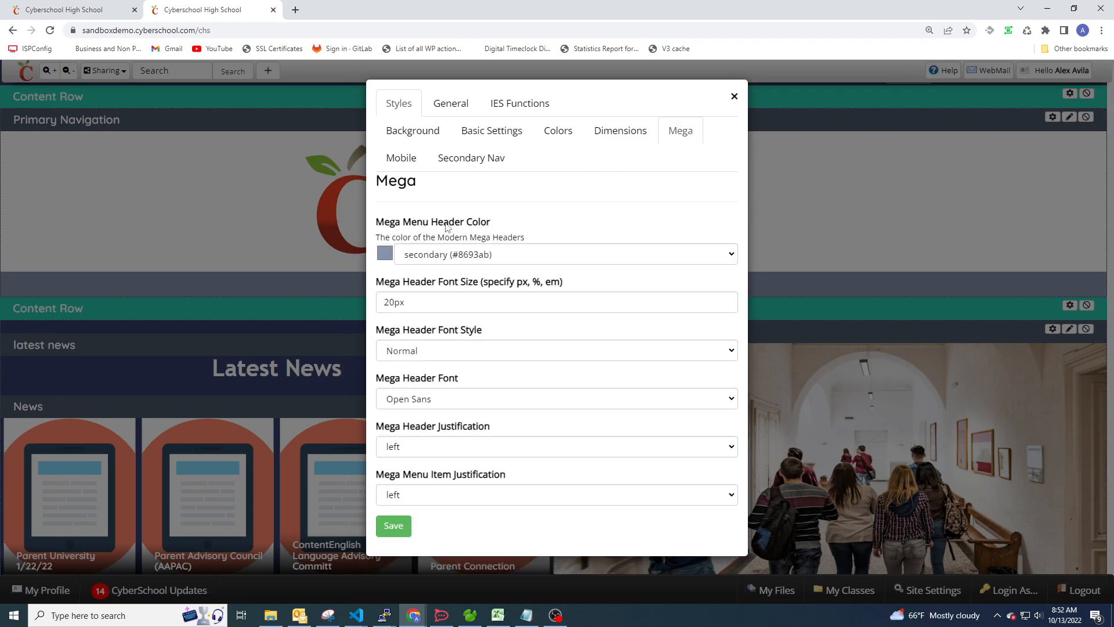
Set the Mega Menu Header Color to Beau Blue (#bdd4e7).
left_click(450, 259)
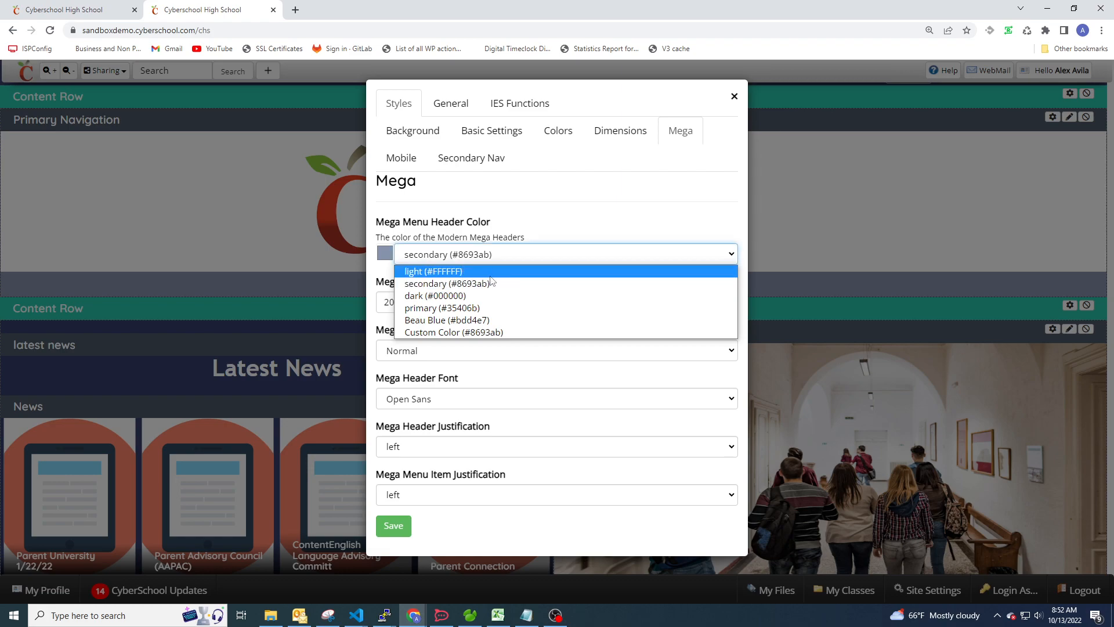
left_click(452, 321)
left_click(429, 261)
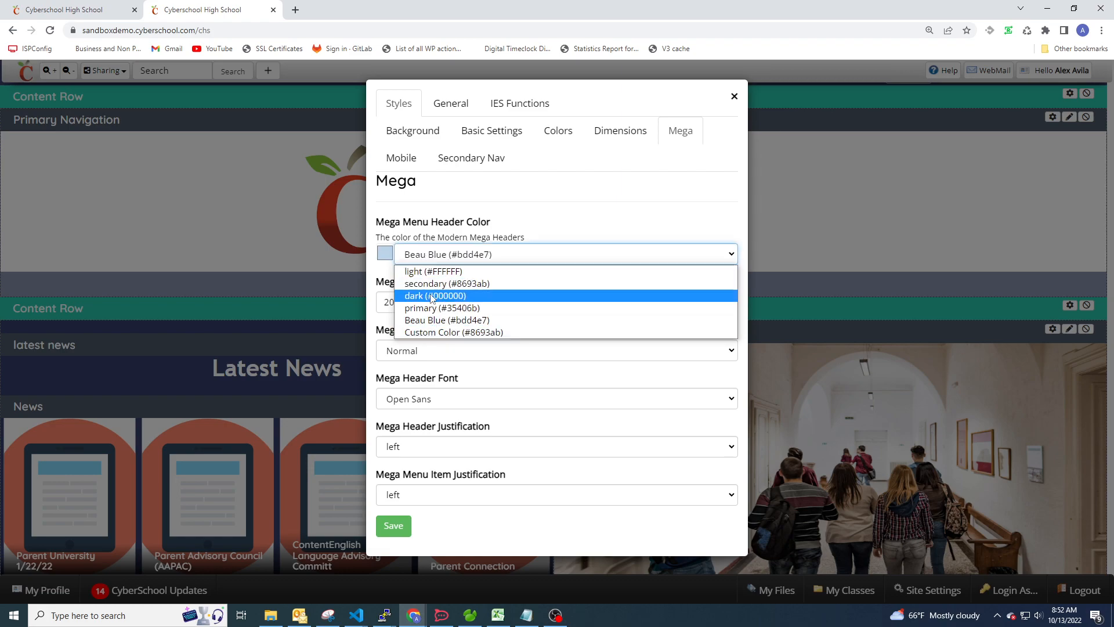
left_click(479, 259)
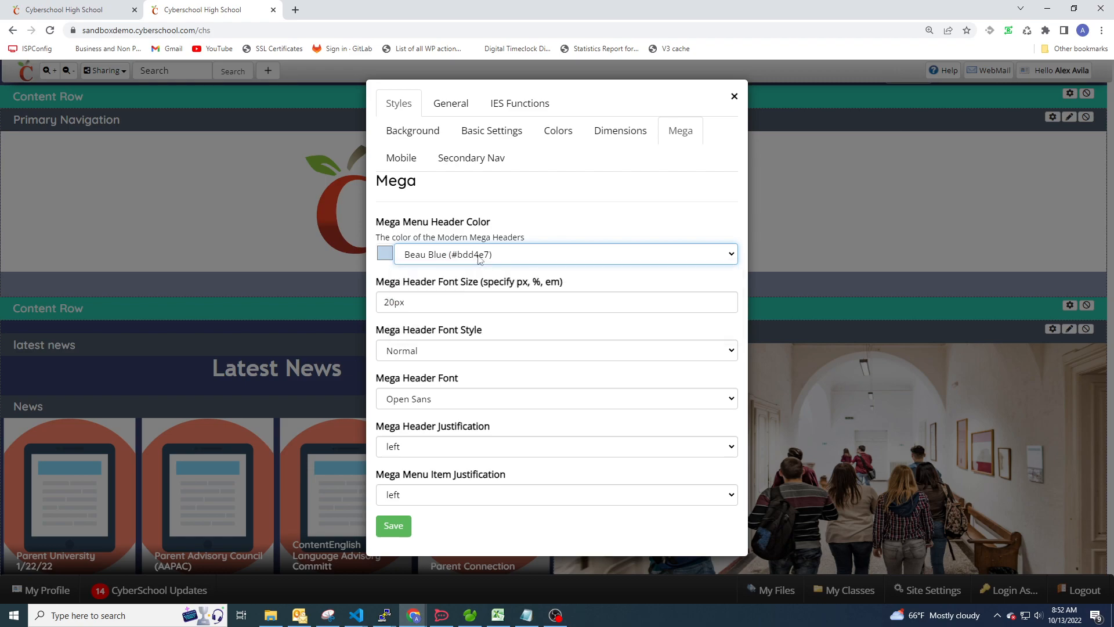
Set the Mega Menu Header Color to the custom green #297e11.
left_click(385, 255)
left_click_drag(467, 369, 490, 366)
left_click_drag(461, 307, 502, 312)
left_click(535, 212)
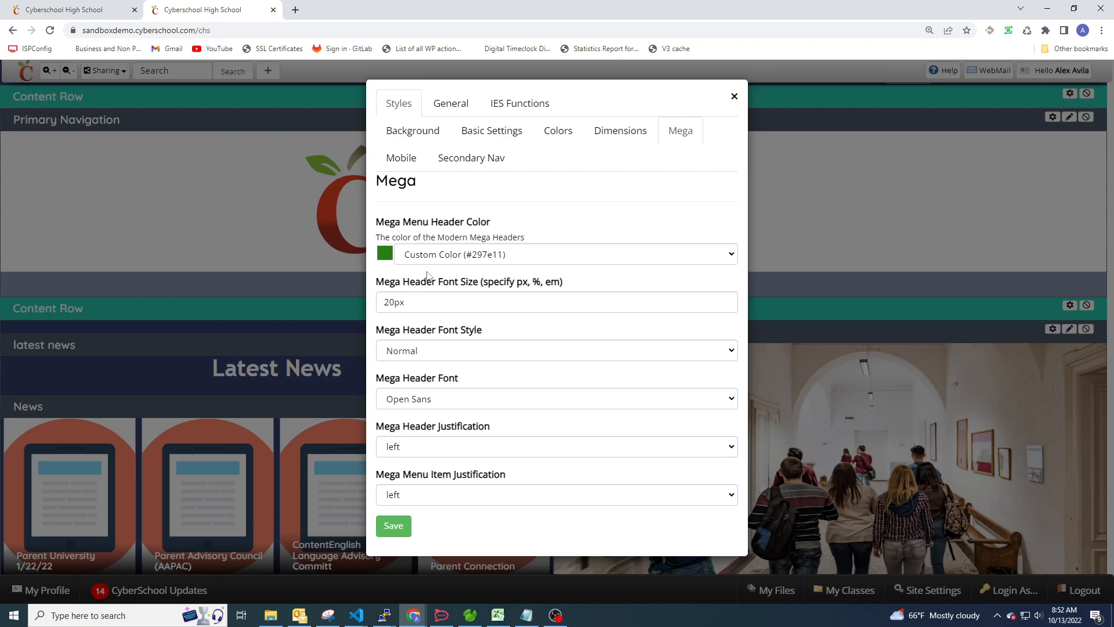
Set the Mega Header Font Size to 30px, and try the Bold font style before setting it back to Normal.
left_click_drag(420, 298, 379, 301)
type("3")
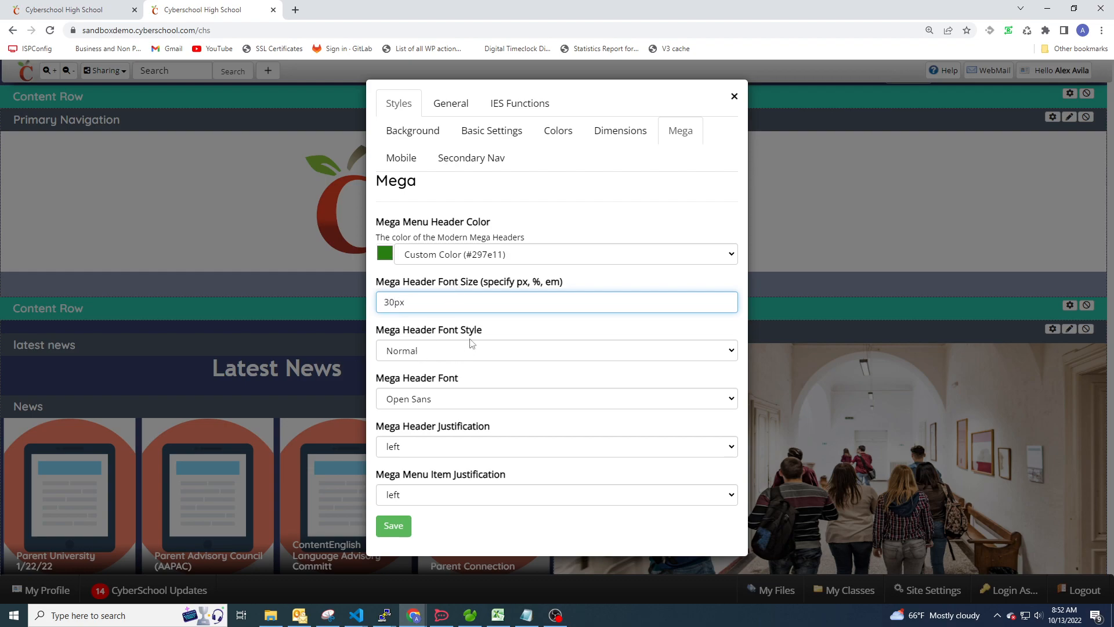
left_click(435, 356)
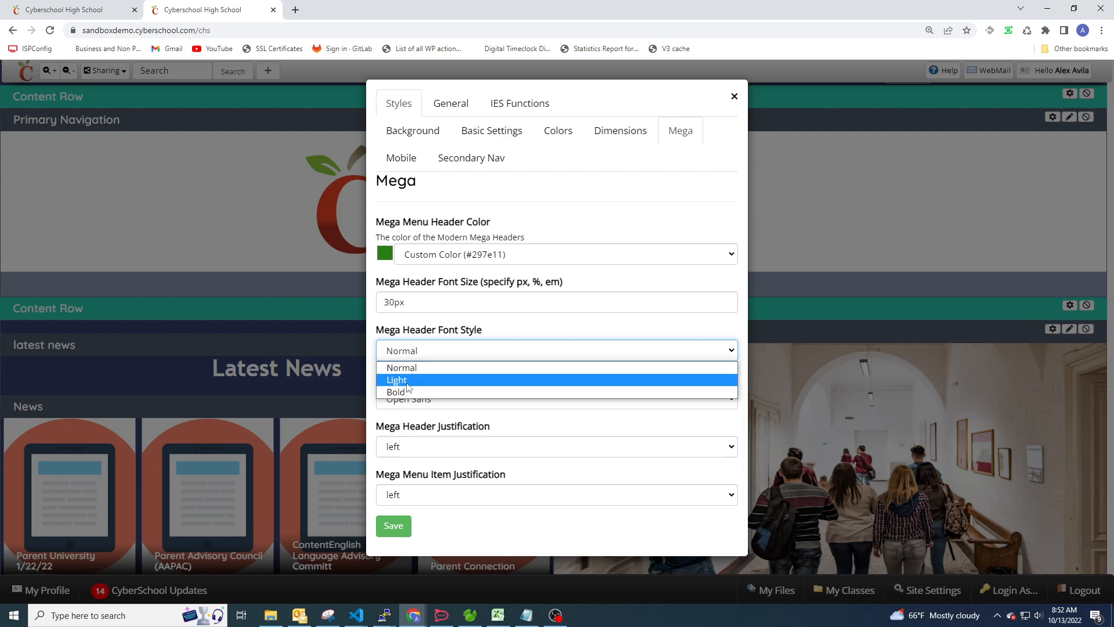
left_click(405, 393)
left_click(428, 358)
left_click(409, 369)
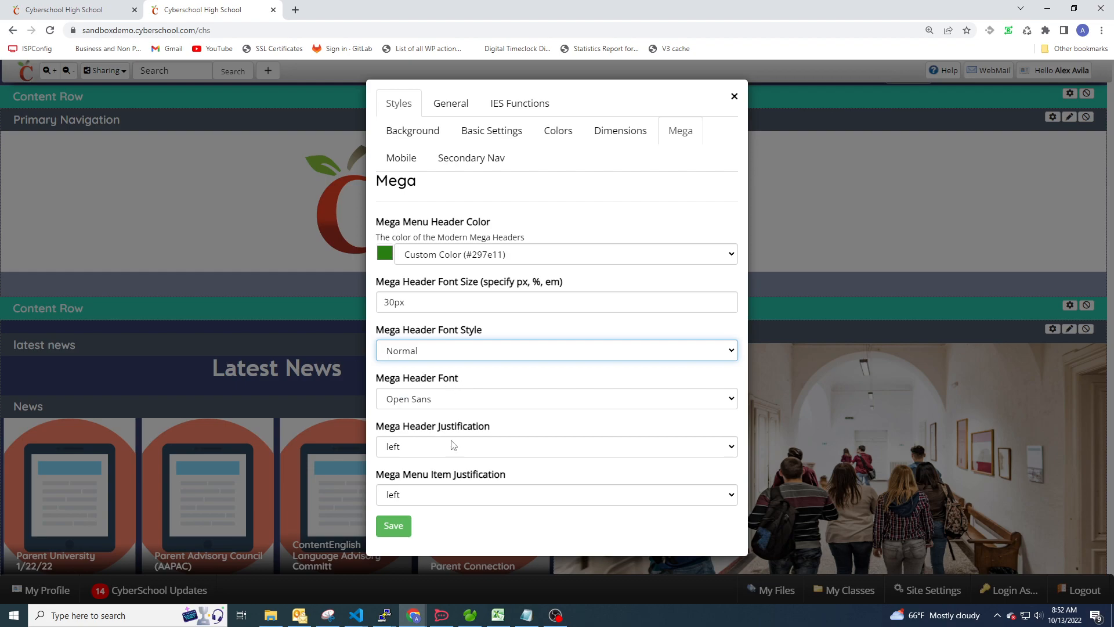
Set the Mega Header Justification to center.
left_click(410, 452)
left_click(402, 489)
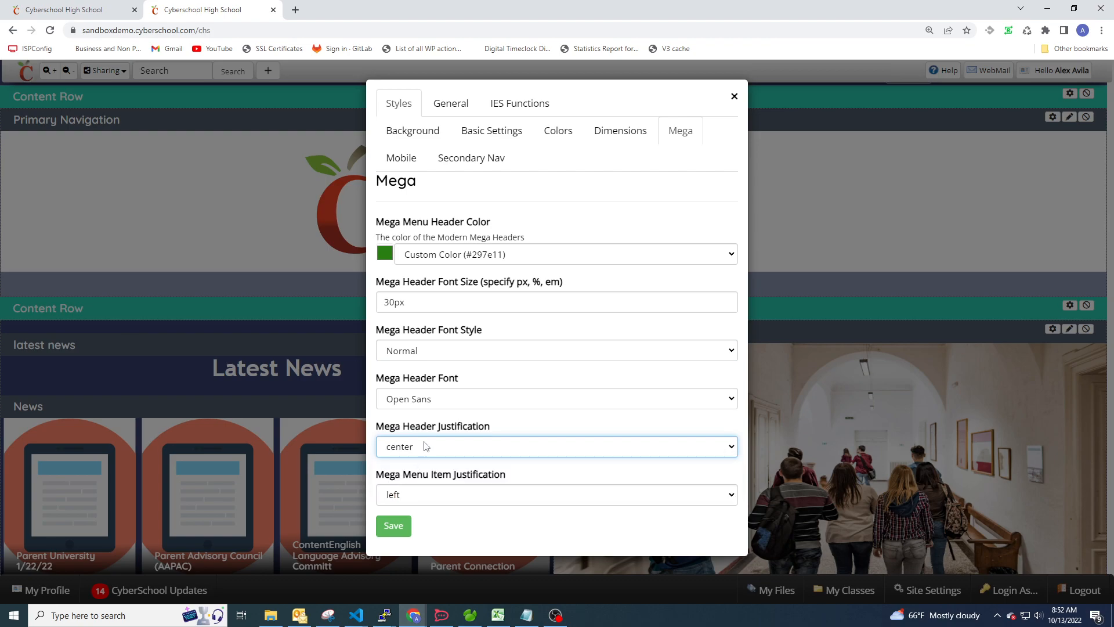
left_click_drag(366, 427, 456, 428)
left_click(457, 429)
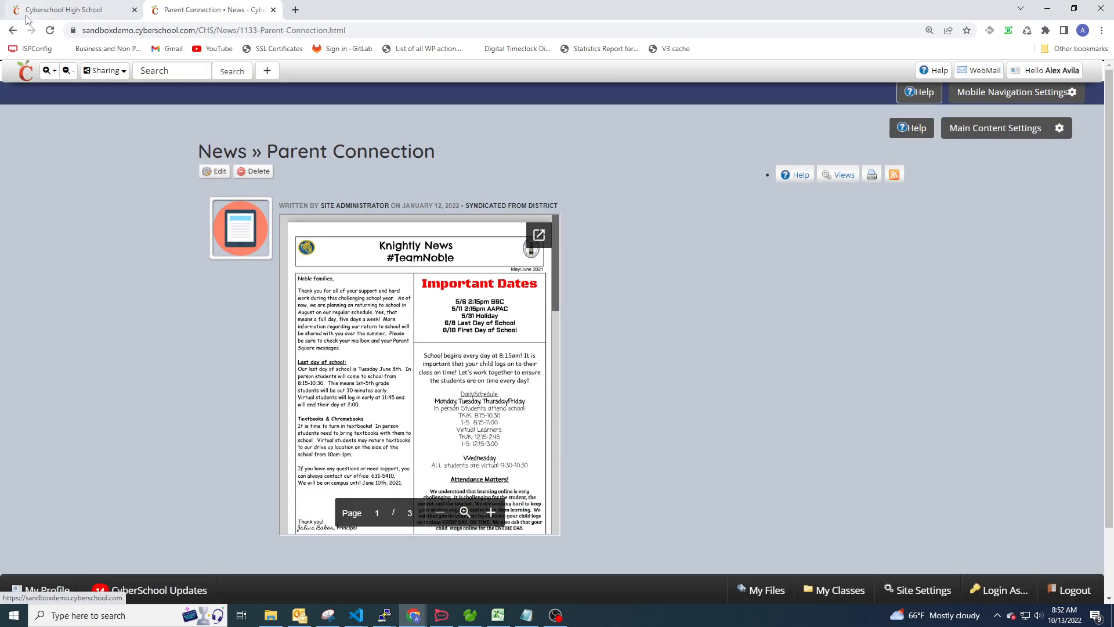
Return to the school home page and set the Primary Navigation's Mega Menu Header Color to the custom green #089620.
left_click(13, 30)
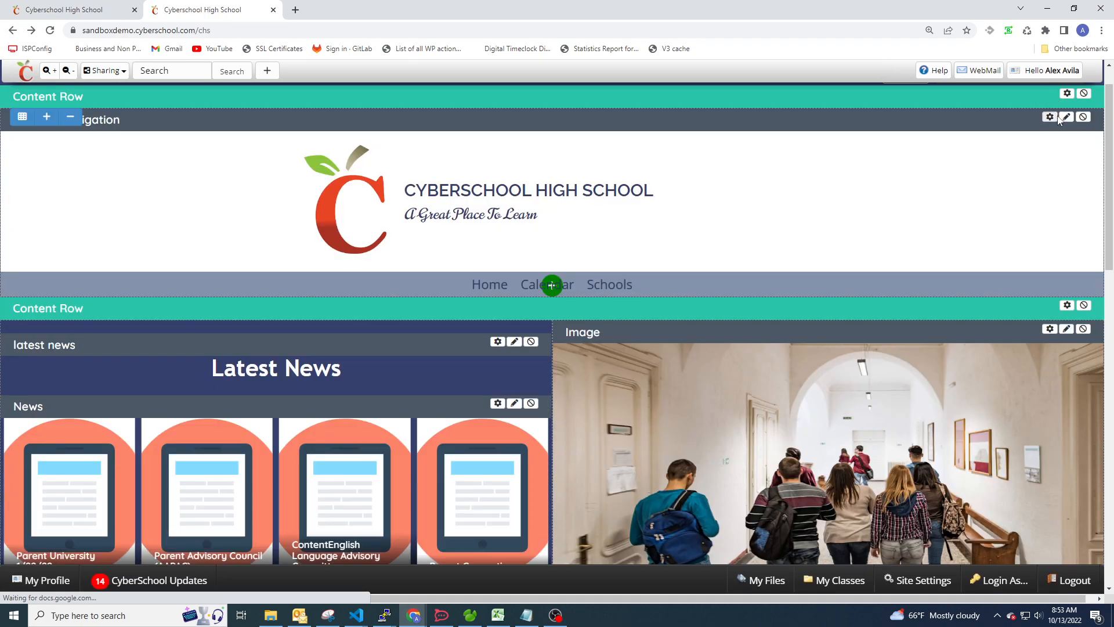
left_click(1050, 117)
left_click(394, 104)
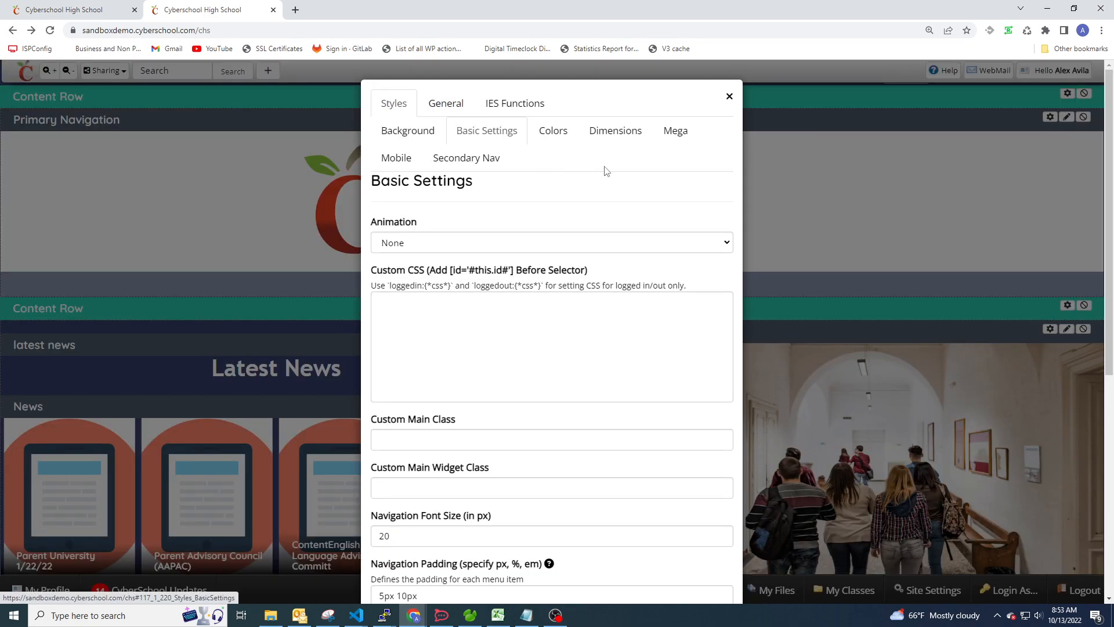
left_click(675, 131)
left_click(388, 256)
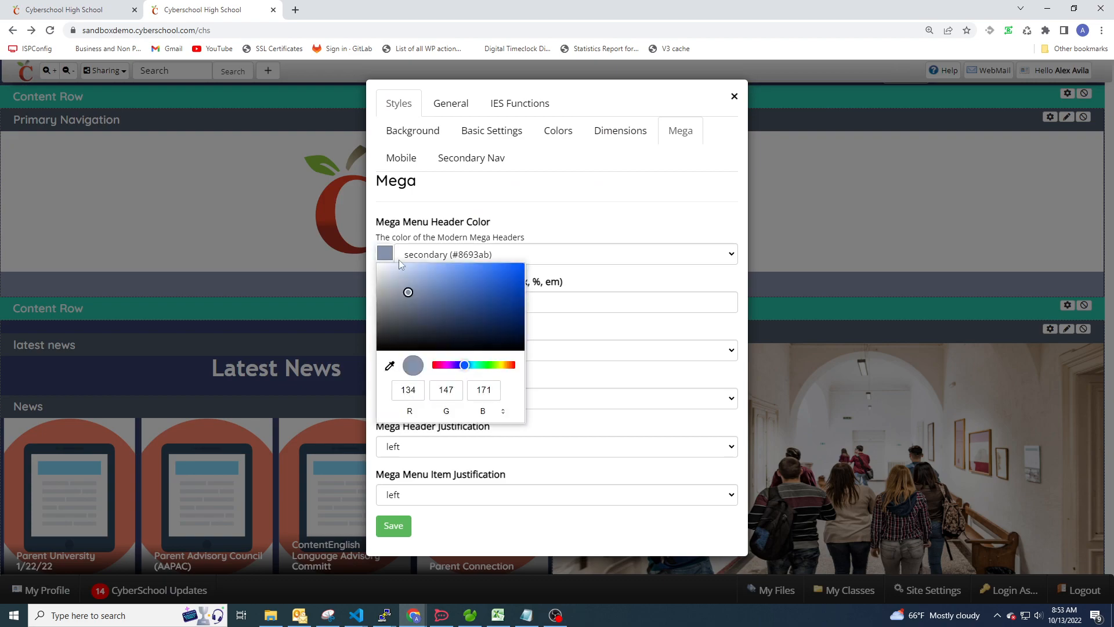
left_click_drag(470, 369, 491, 367)
left_click(516, 303)
left_click(553, 204)
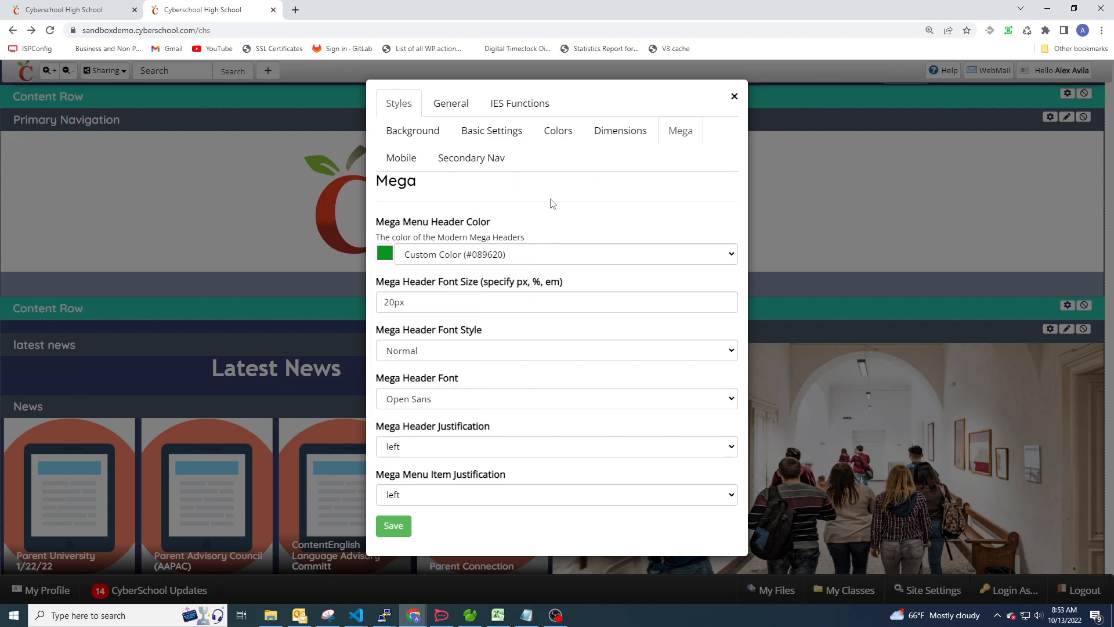
Set the Mega Header Font Size to 30px and keep the Mega Header Font Style at Normal.
double_click(428, 304)
type("30")
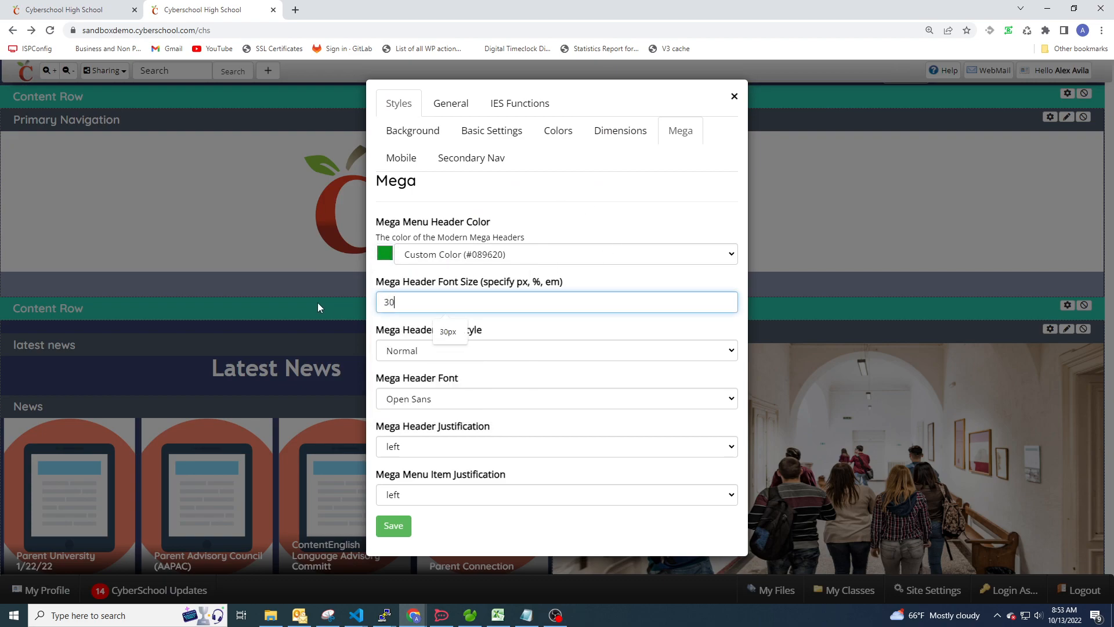
type("px")
left_click(427, 355)
left_click(434, 354)
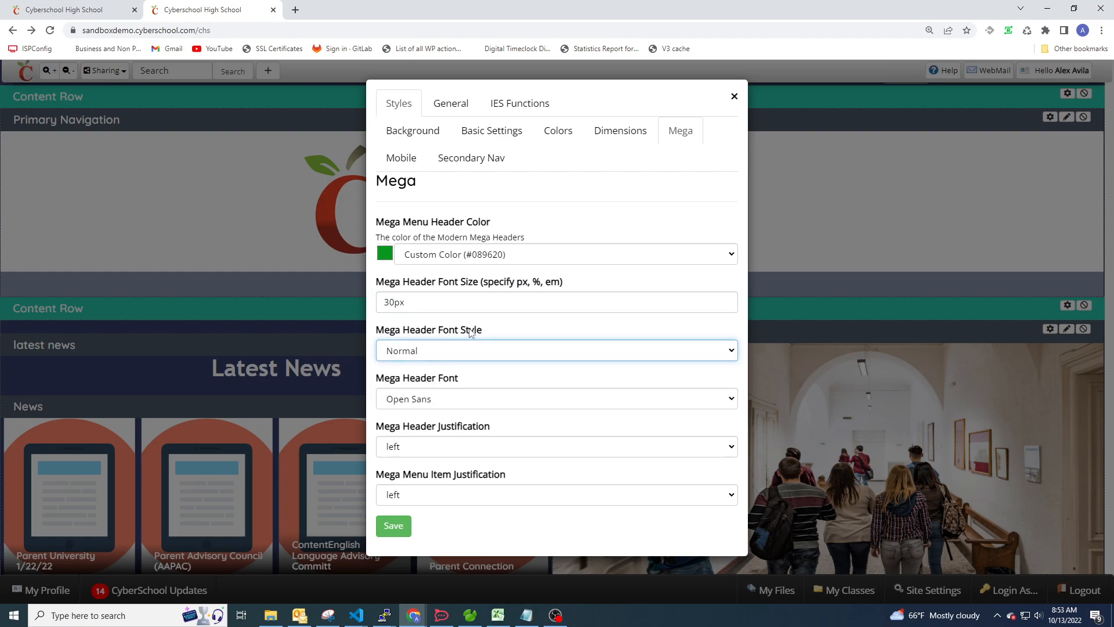
Set the Mega Header Justification to center, keep the Mega Menu Item Justification at left, and save the settings.
left_click(418, 456)
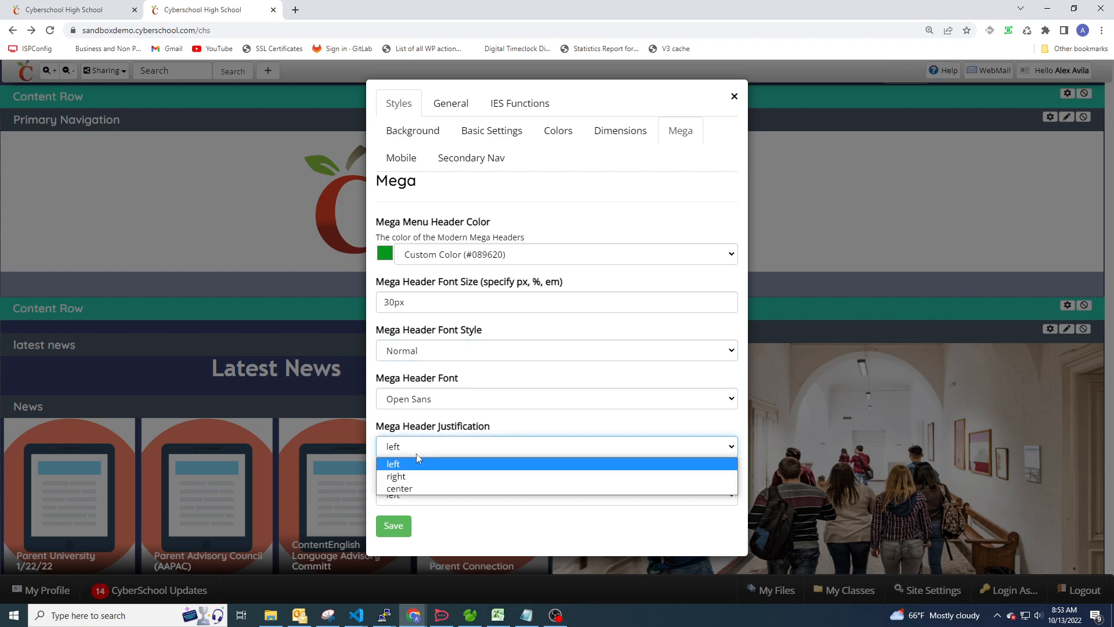
left_click(416, 490)
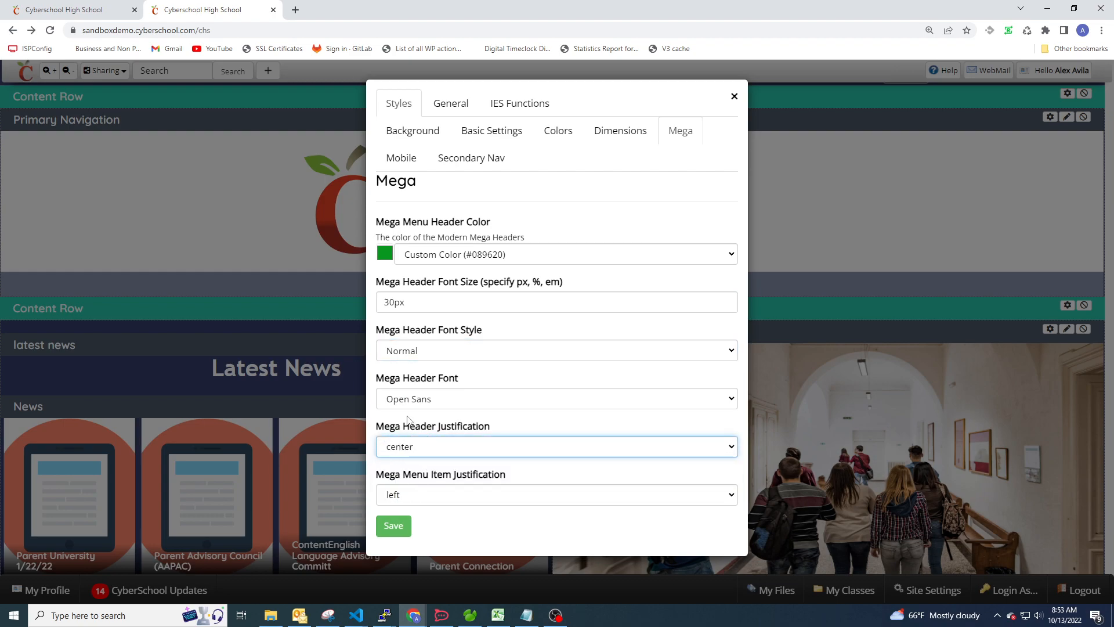
left_click(129, 5)
mouse_move(624, 288)
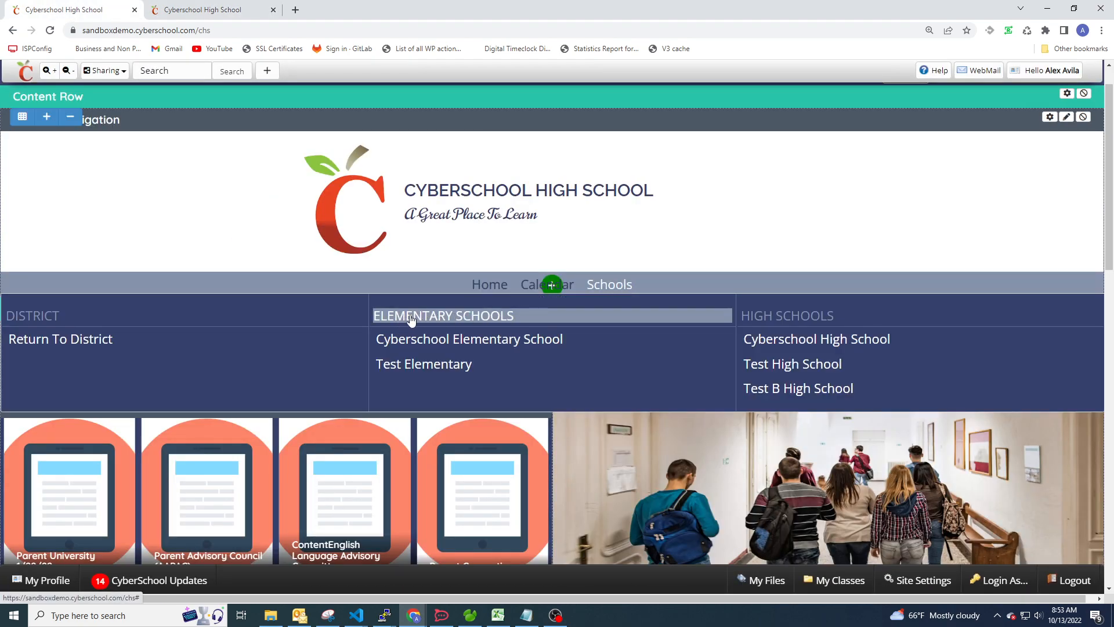
key("ctrl+Tab")
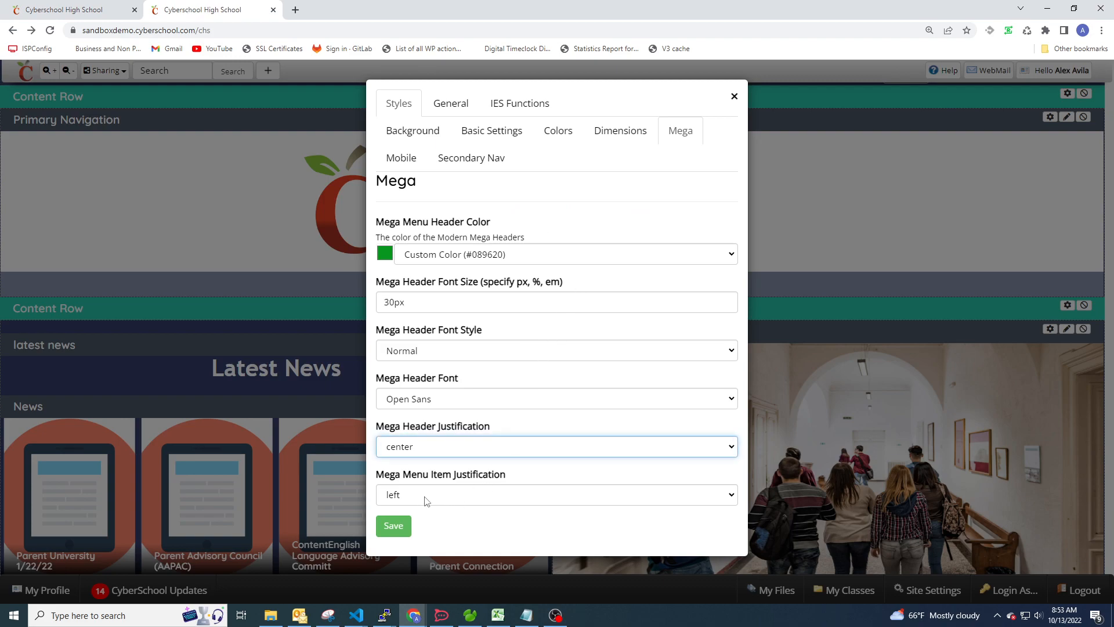
left_click(63, 10)
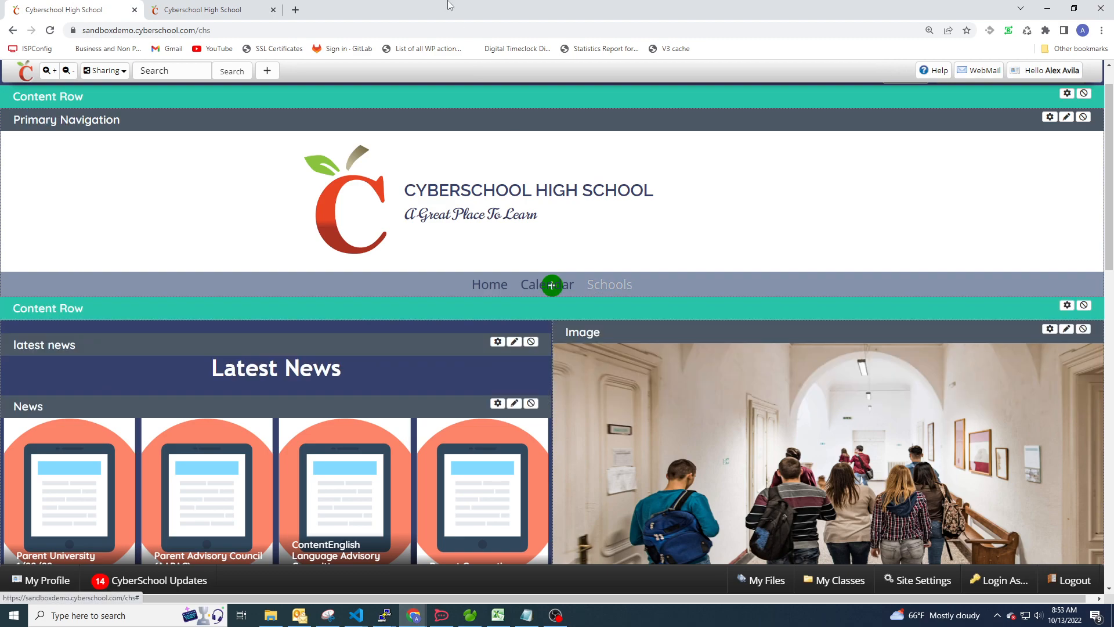
left_click(216, 13)
left_click(463, 503)
left_click(466, 501)
left_click(393, 526)
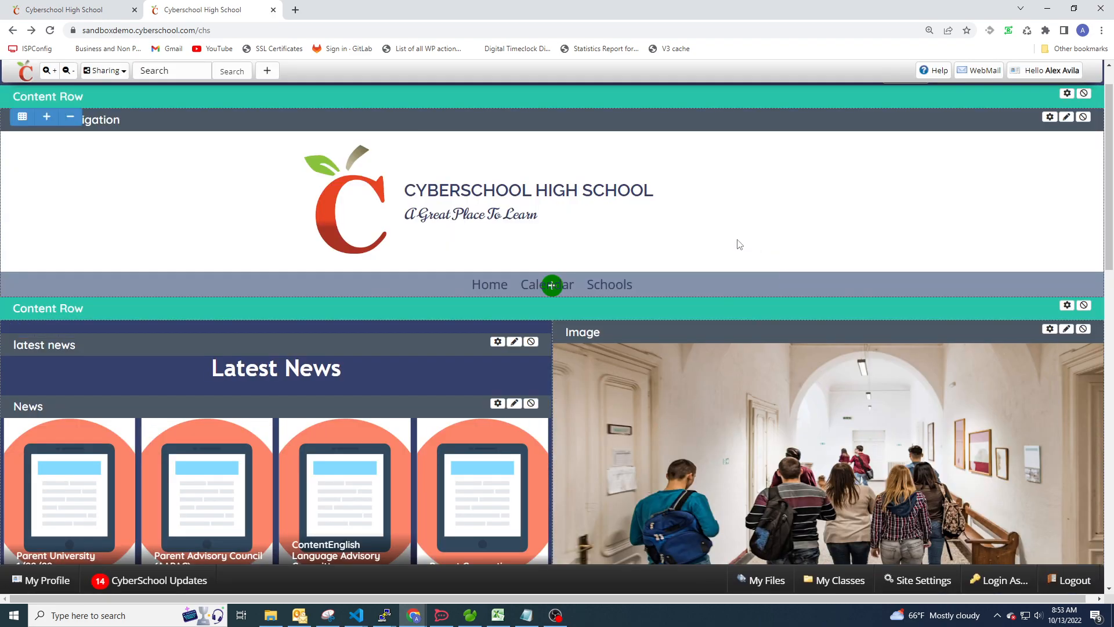
Reopen the Primary Navigation's Mega style settings, and examine the Schools menu headers on the reloaded page in the other browser tab.
mouse_move(617, 284)
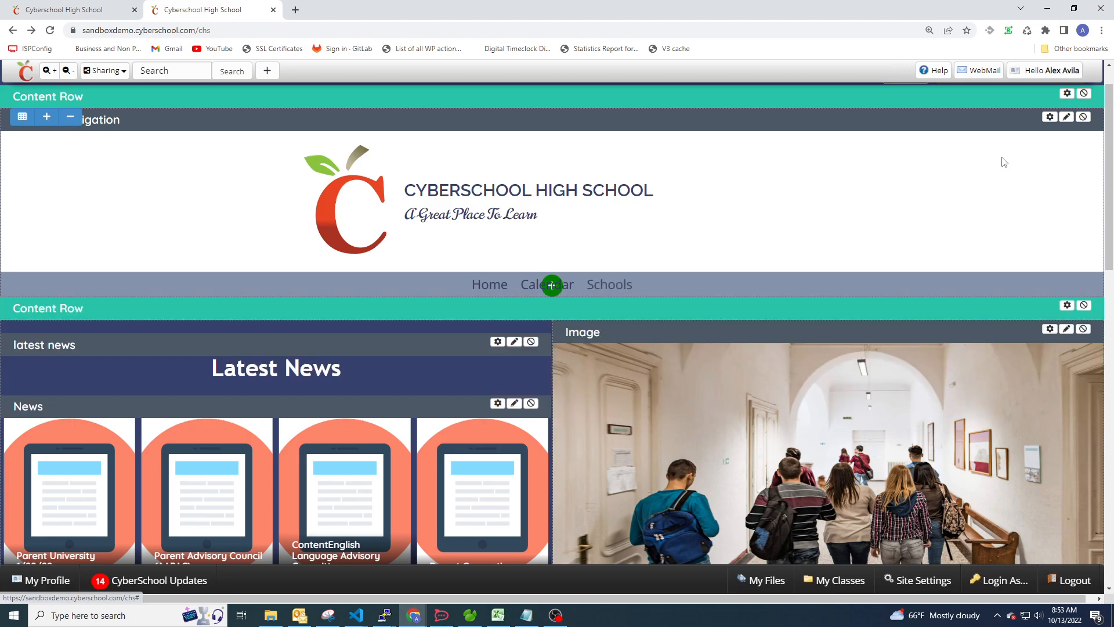
left_click(1050, 117)
left_click(390, 111)
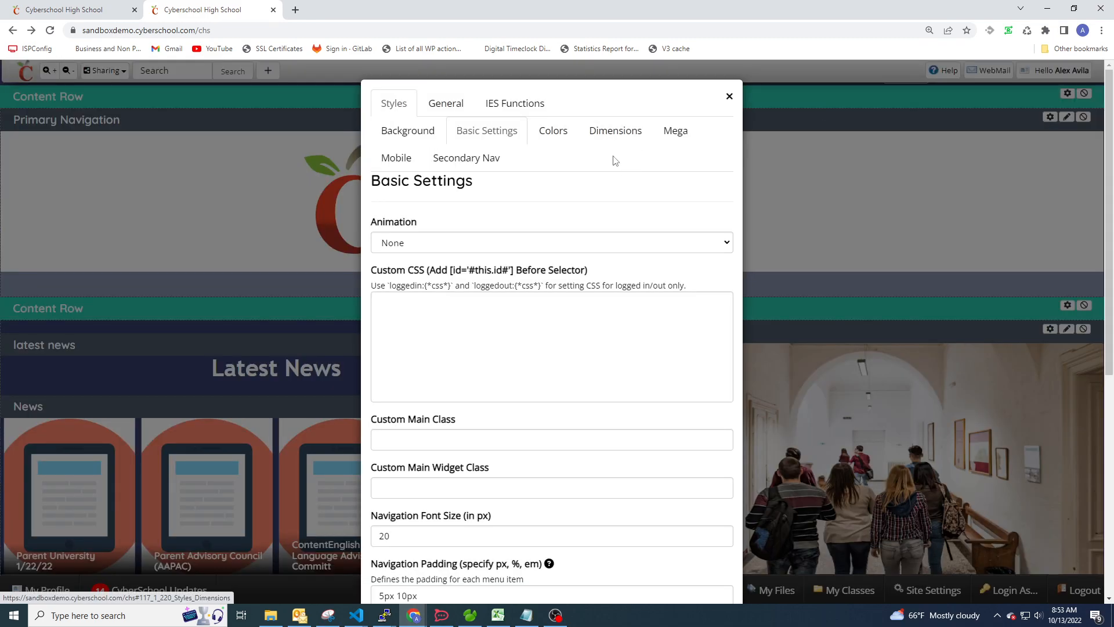
left_click(677, 139)
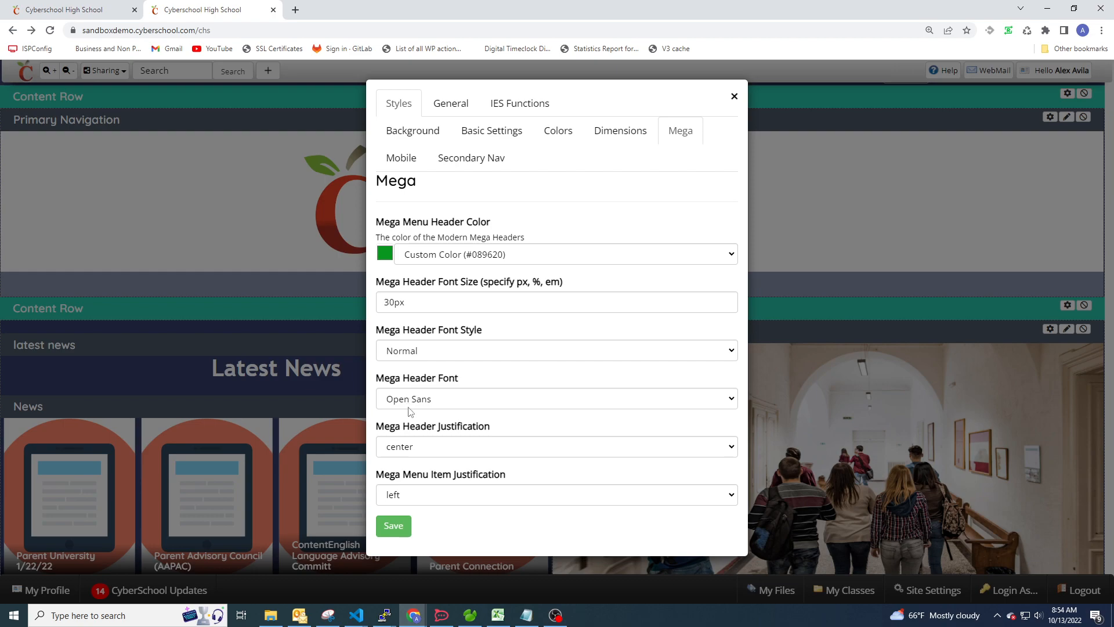
left_click(105, 9)
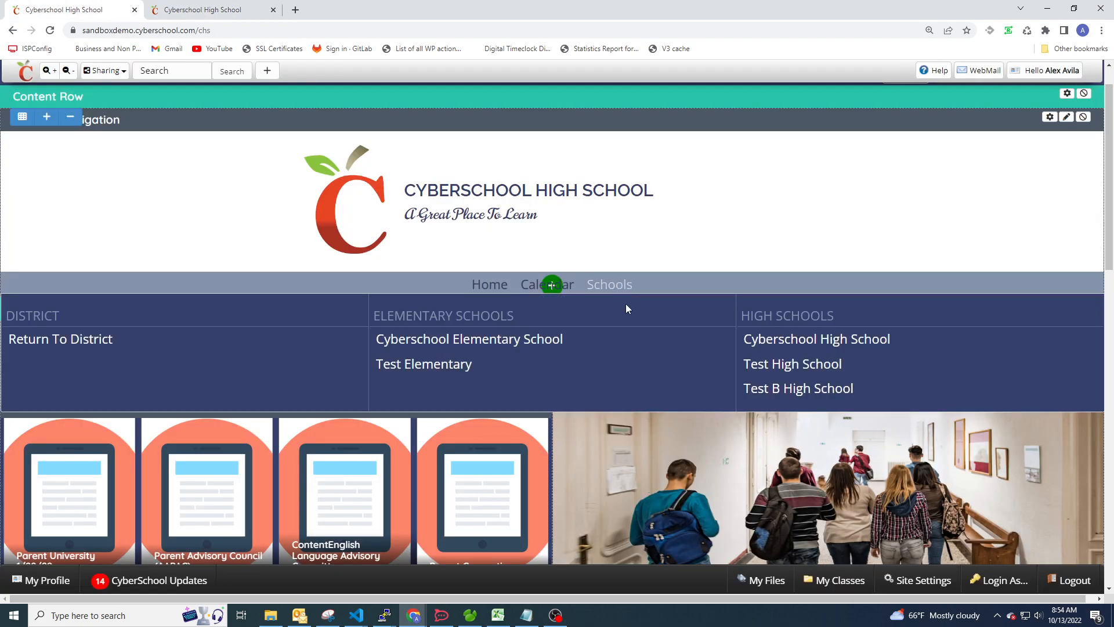
left_click(52, 30)
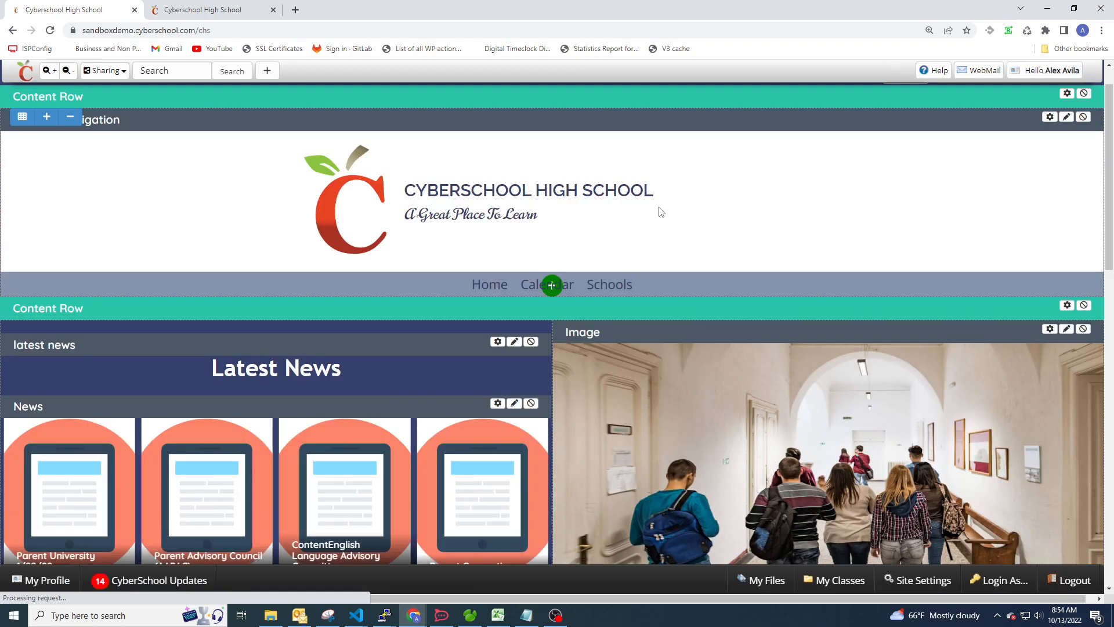
mouse_move(619, 290)
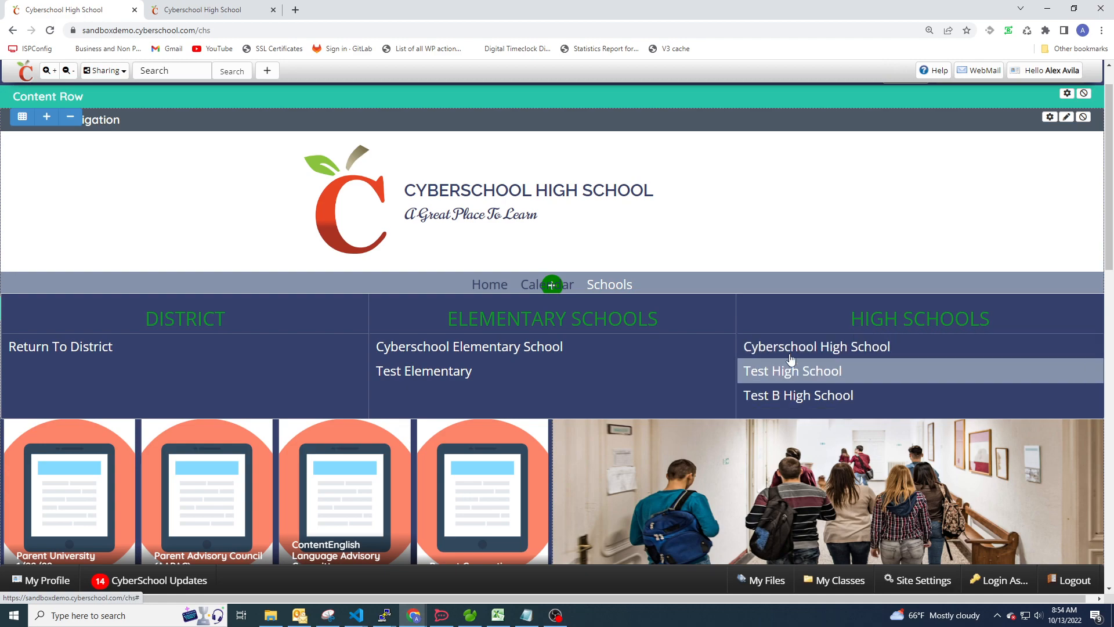
Set the Mega Header Font to Pacifico and save the Primary Navigation settings.
left_click(229, 9)
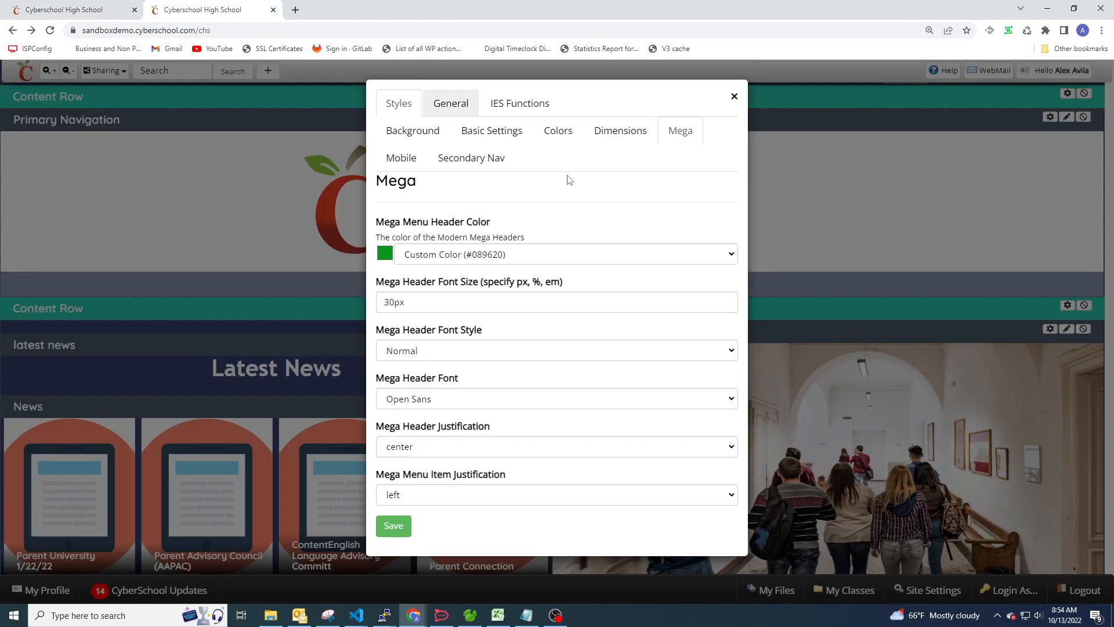
left_click(426, 400)
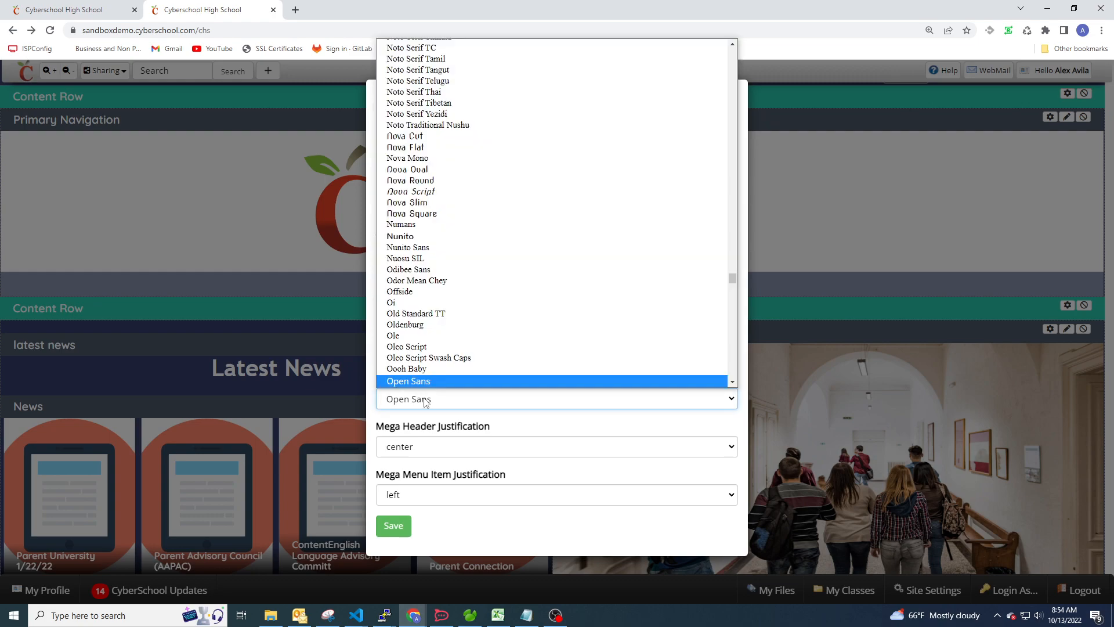
scroll(475, 302, "up", 10)
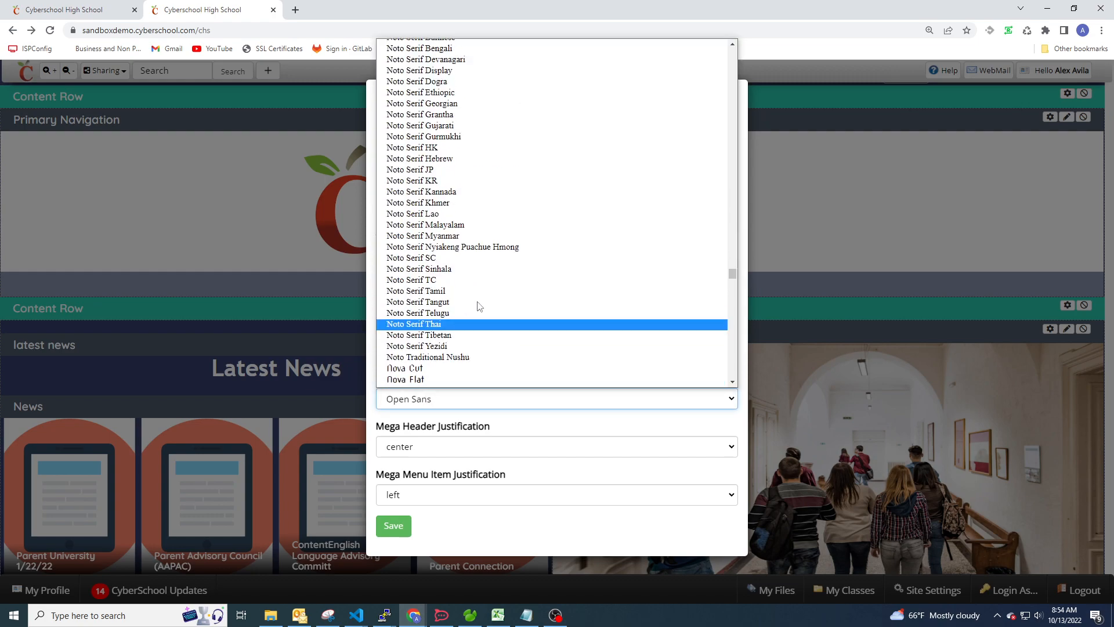
scroll(475, 301, "up", 7)
scroll(475, 302, "down", 20)
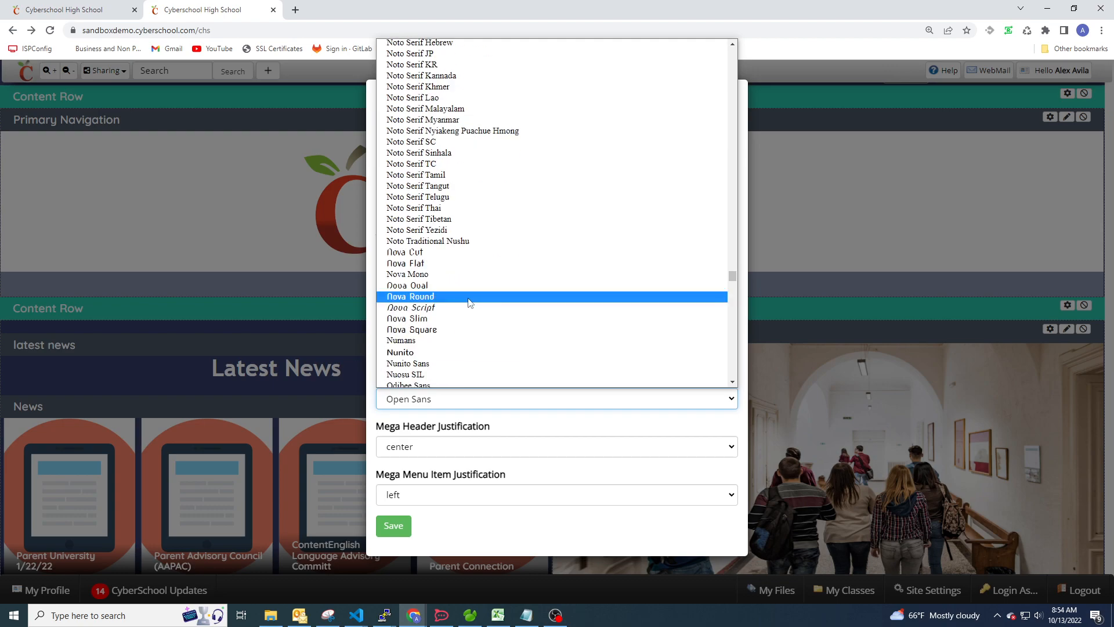
scroll(495, 249, "up", 2)
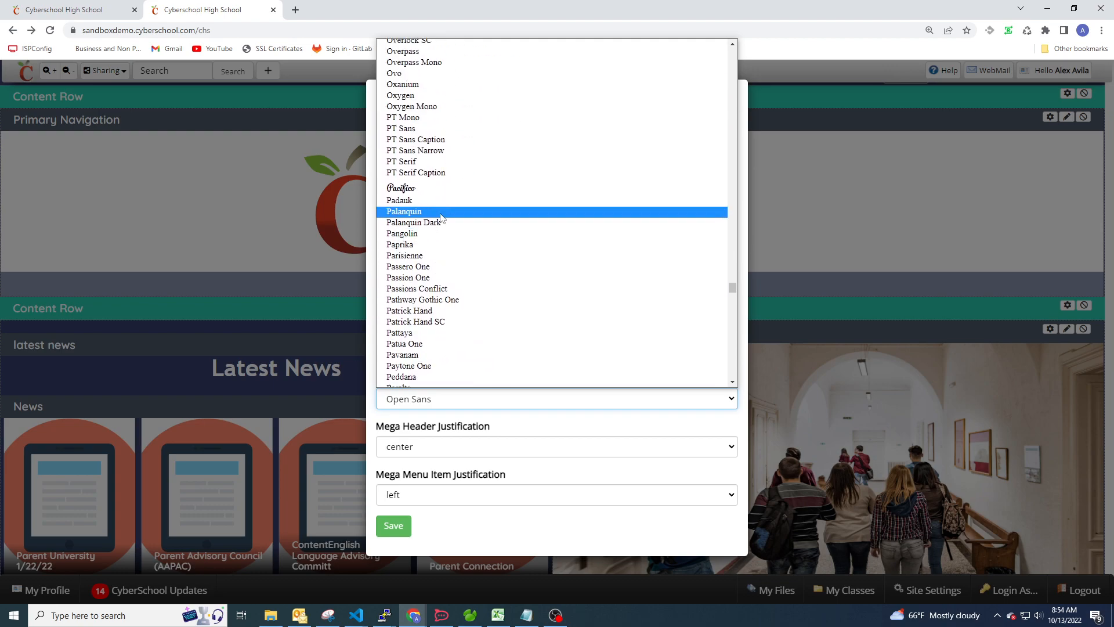
left_click(409, 186)
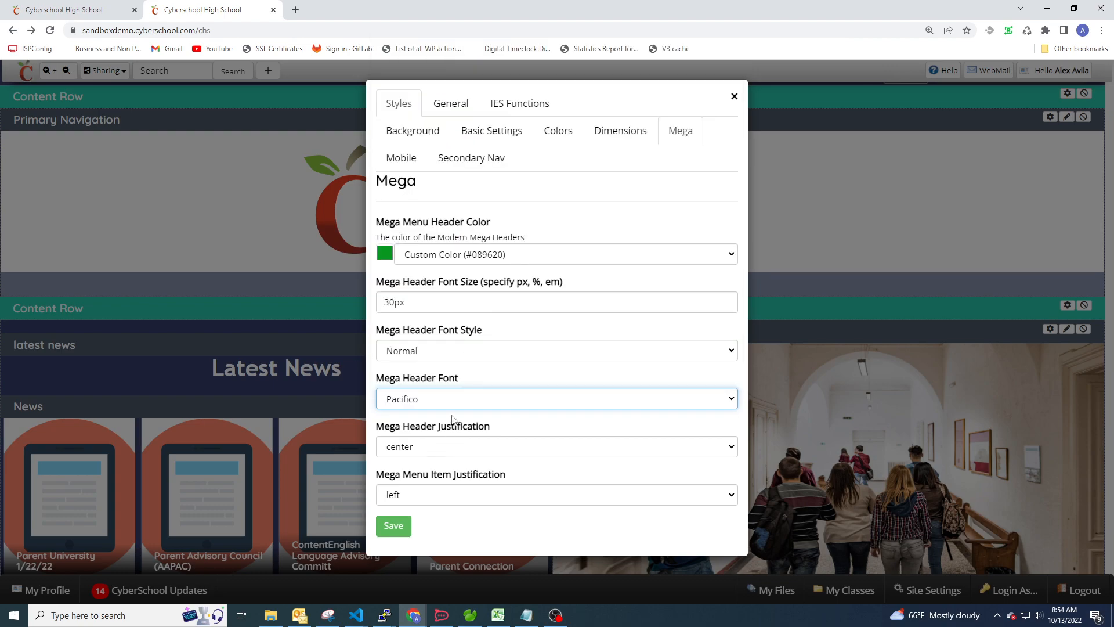
left_click(395, 526)
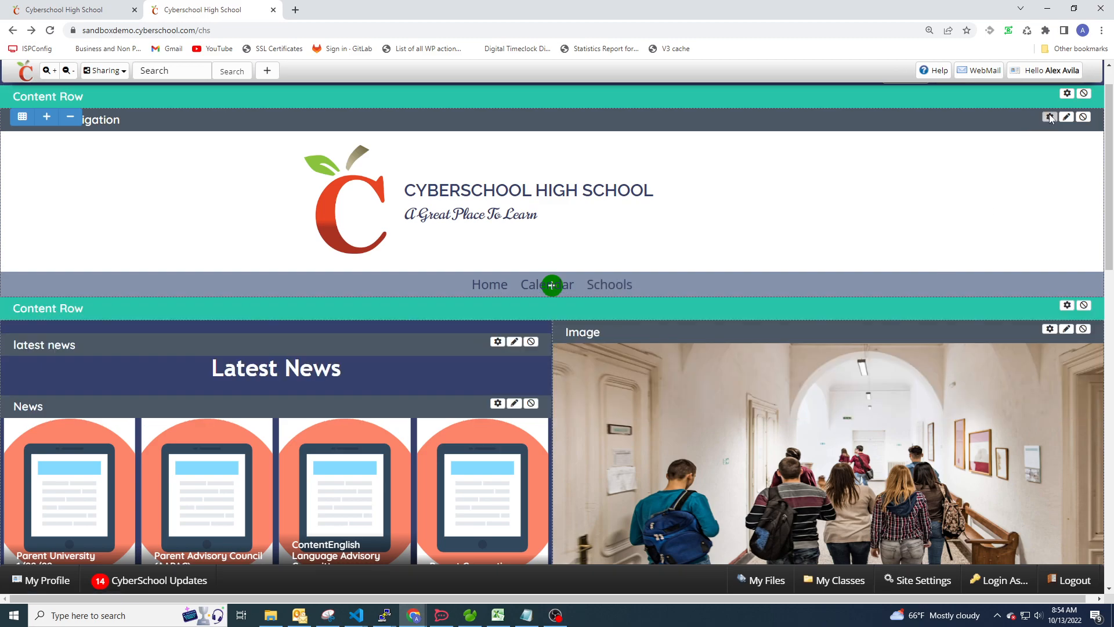
Change the Primary Navigation's Mega Header Font to Oswald and save the settings.
left_click(1049, 117)
left_click(393, 105)
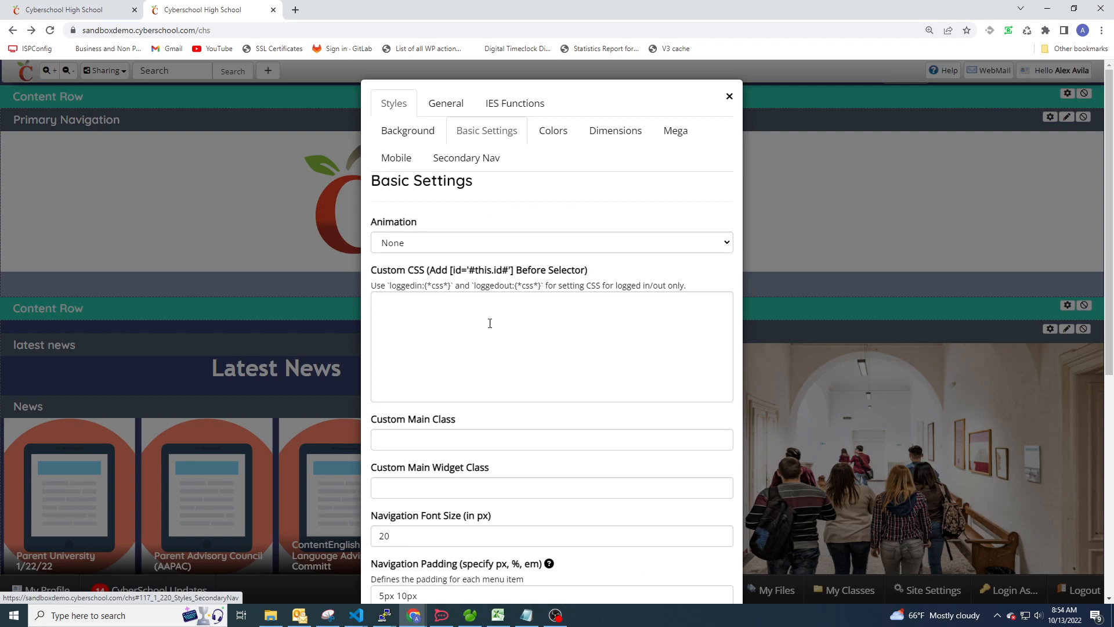
left_click(676, 131)
left_click(424, 398)
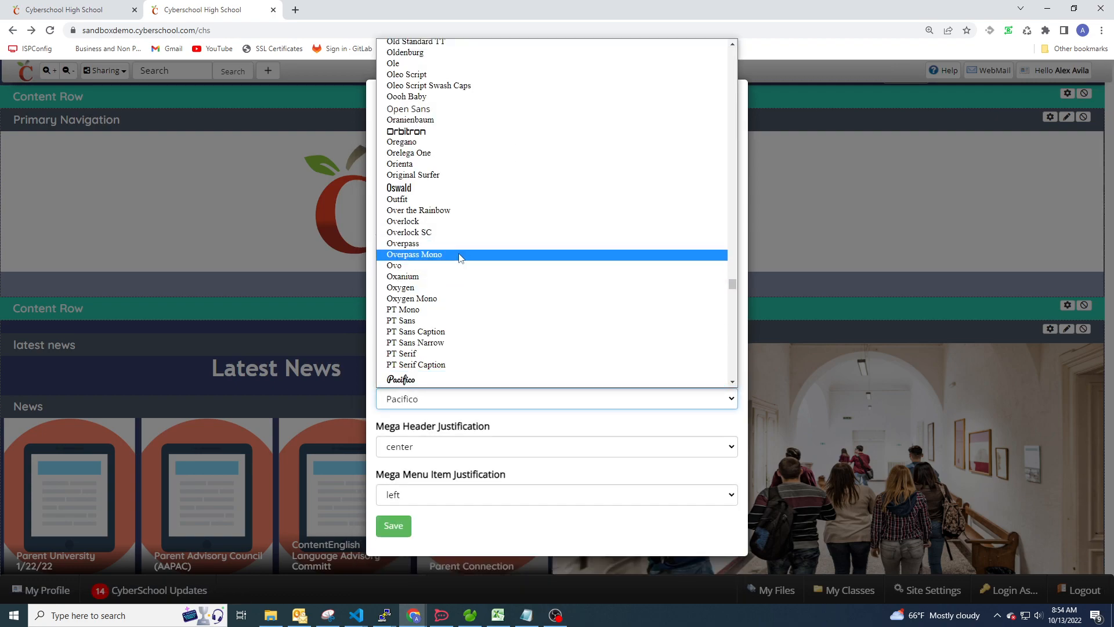
scroll(455, 256, "down", 2)
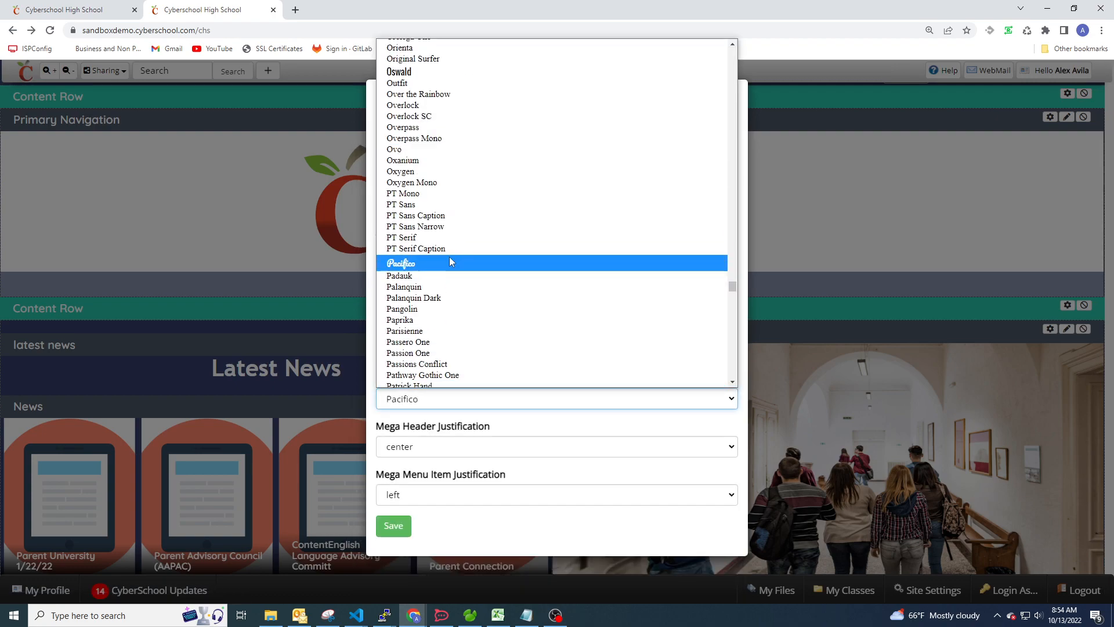
left_click(414, 73)
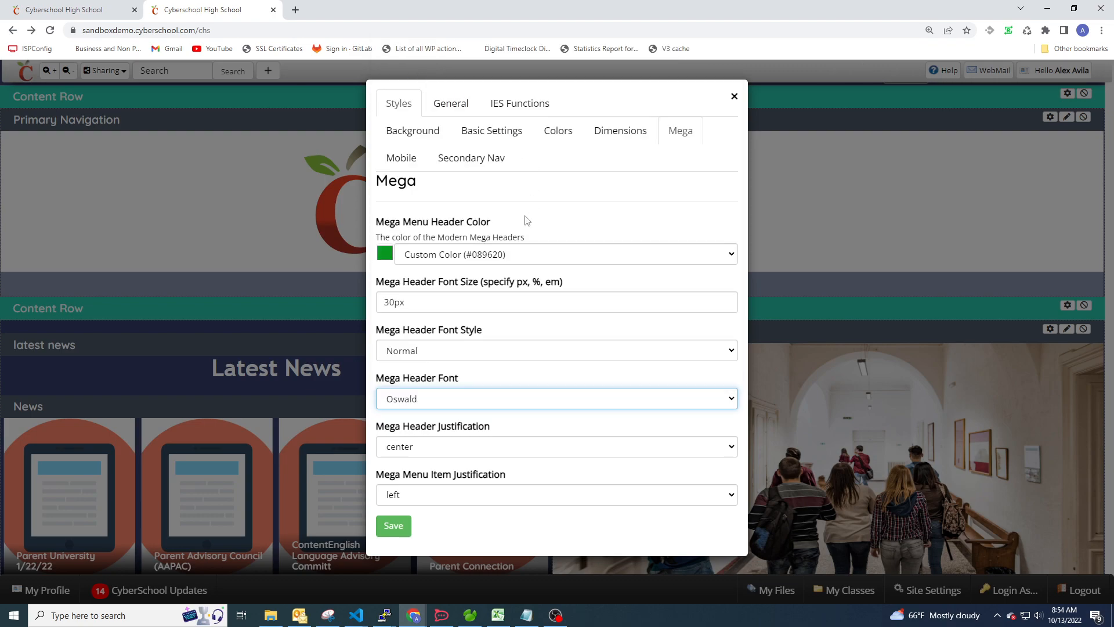
left_click(393, 525)
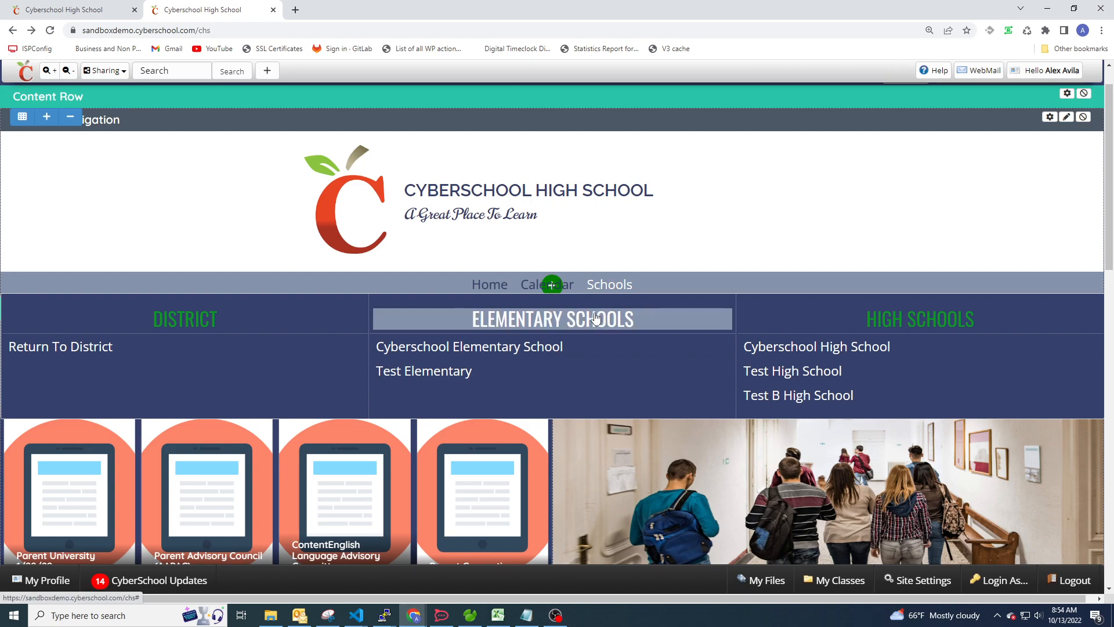
Examine the Columns in Mega Menu setting in the Primary Navigation's general settings and compare the Calendar and Schools menu columns.
left_click(1049, 117)
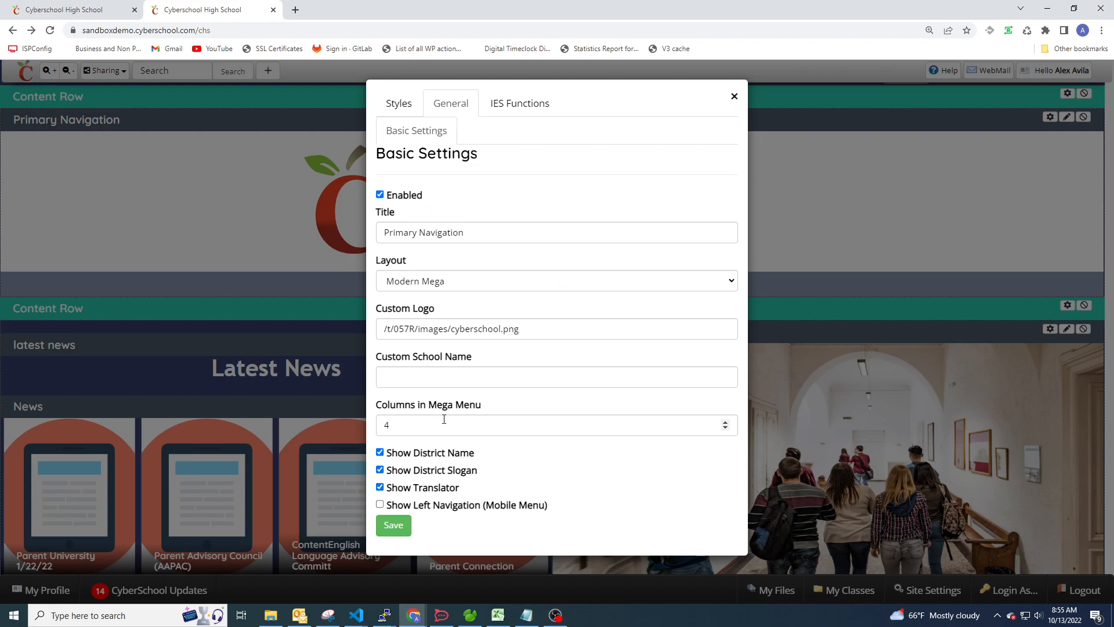
left_click(736, 99)
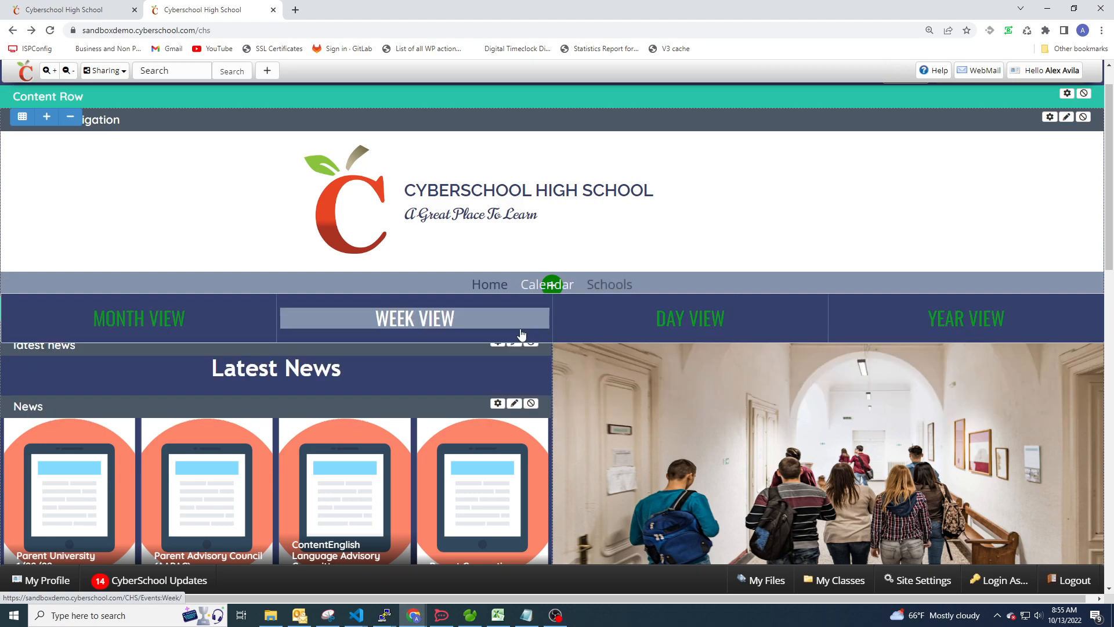
left_click(1050, 117)
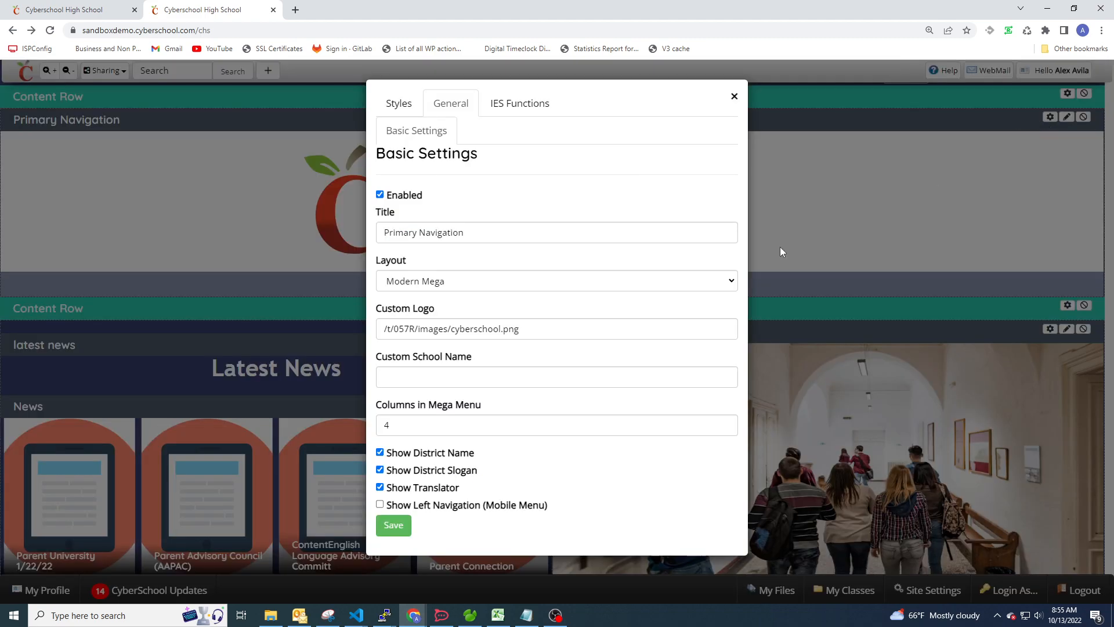
left_click(464, 432)
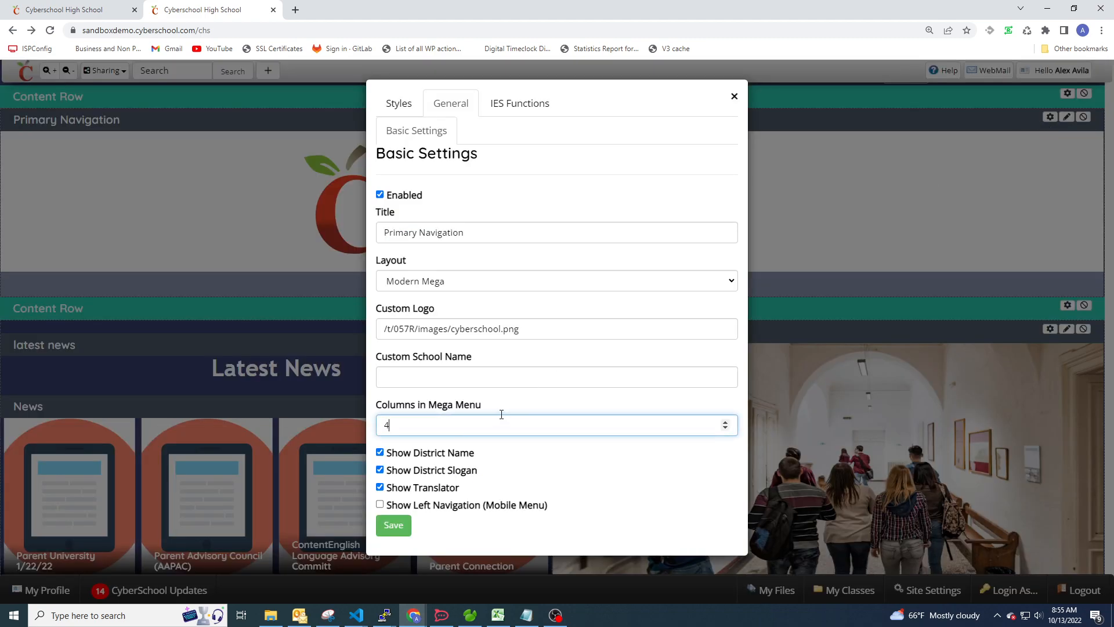
left_click(735, 97)
mouse_move(605, 295)
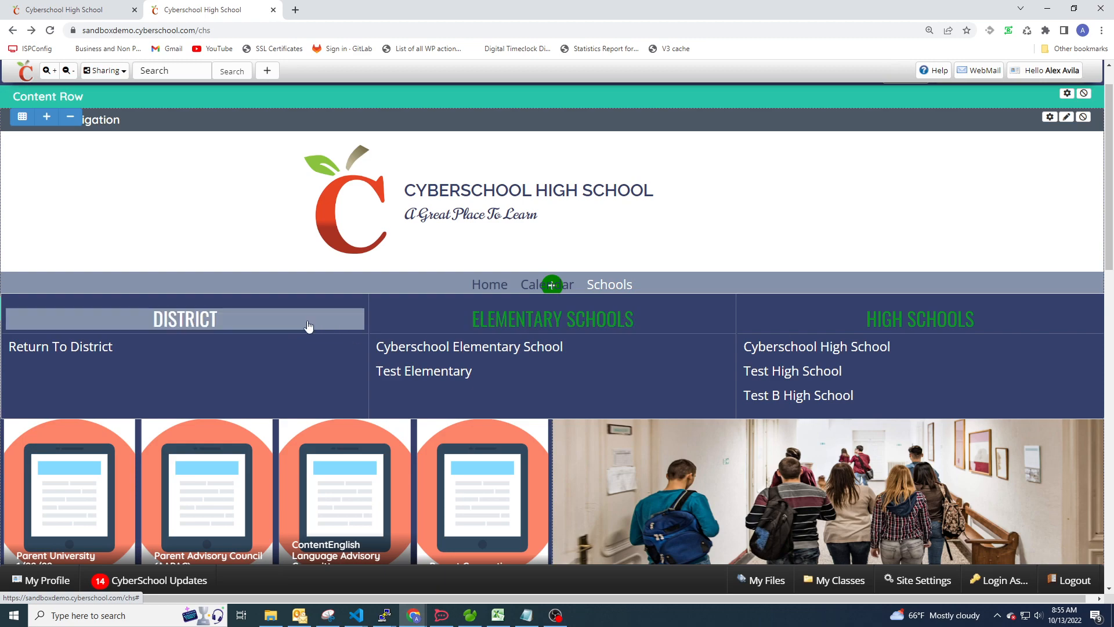
Set Columns in Mega Menu to 2 in the Primary Navigation's general settings and save.
mouse_move(548, 284)
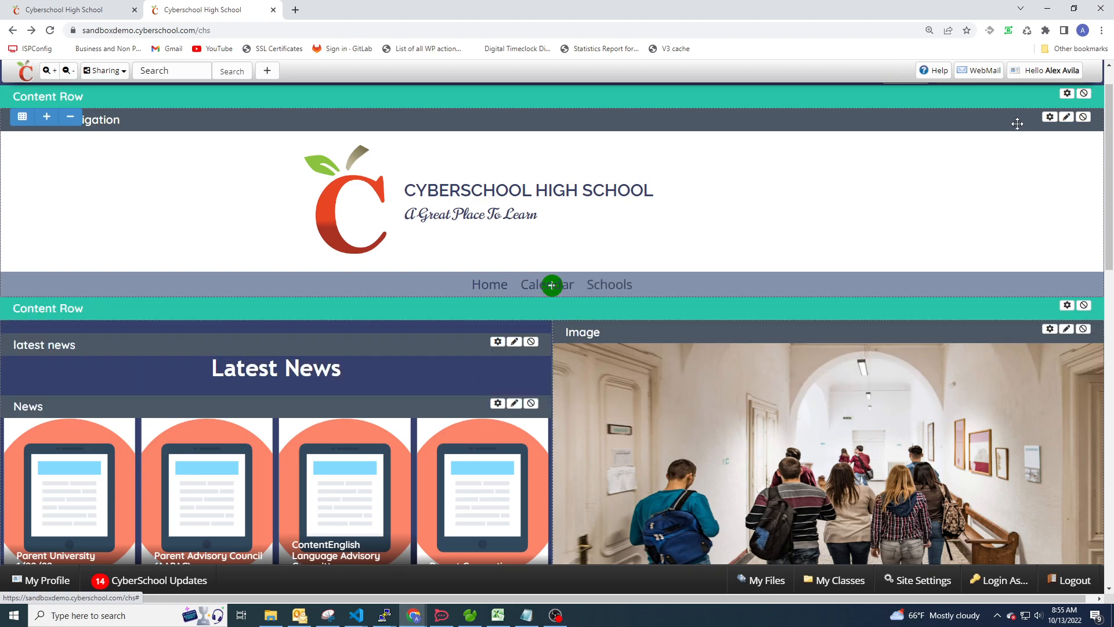
left_click(1049, 118)
left_click(404, 427)
key("BackSpace")
type("2")
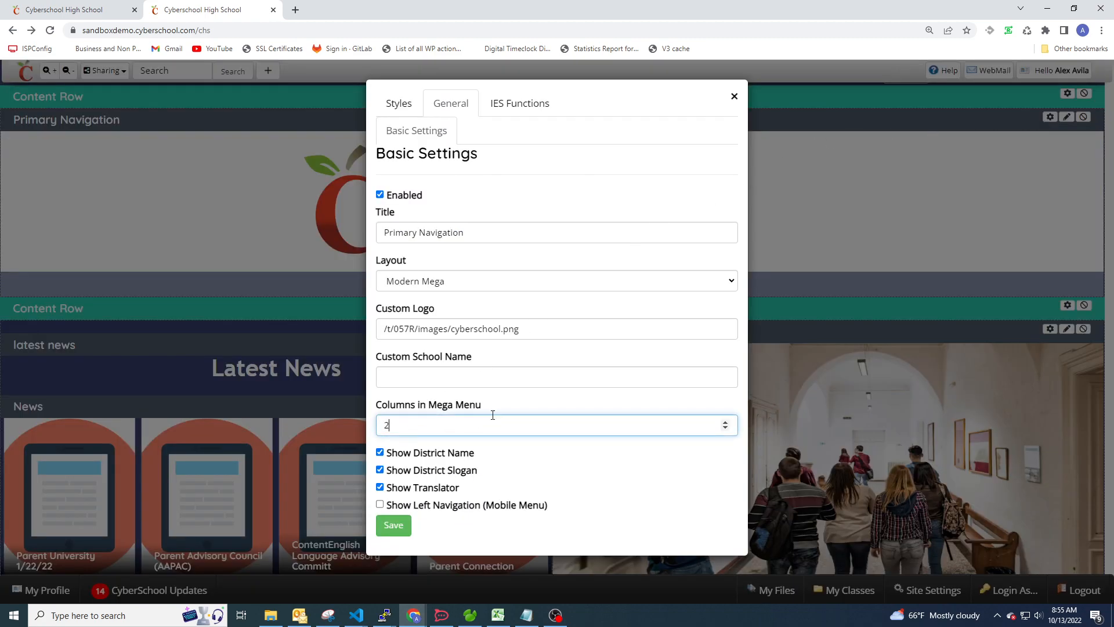
left_click(394, 525)
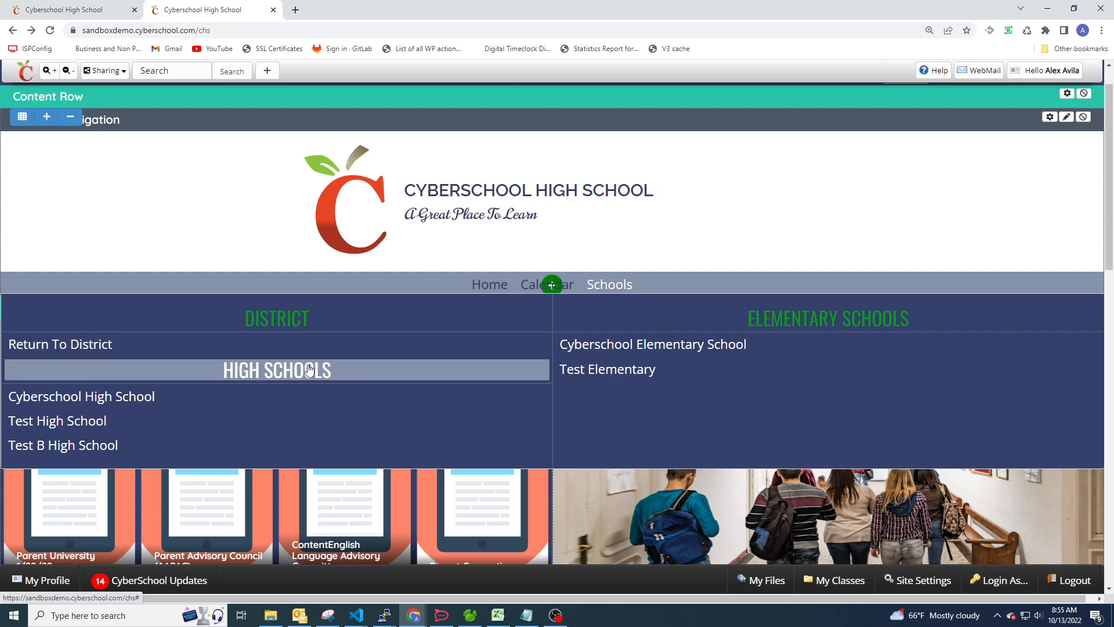
Check the Calendar menu's column layout, and set the Primary Navigation's Columns in Mega Menu to 4 and save.
mouse_move(548, 286)
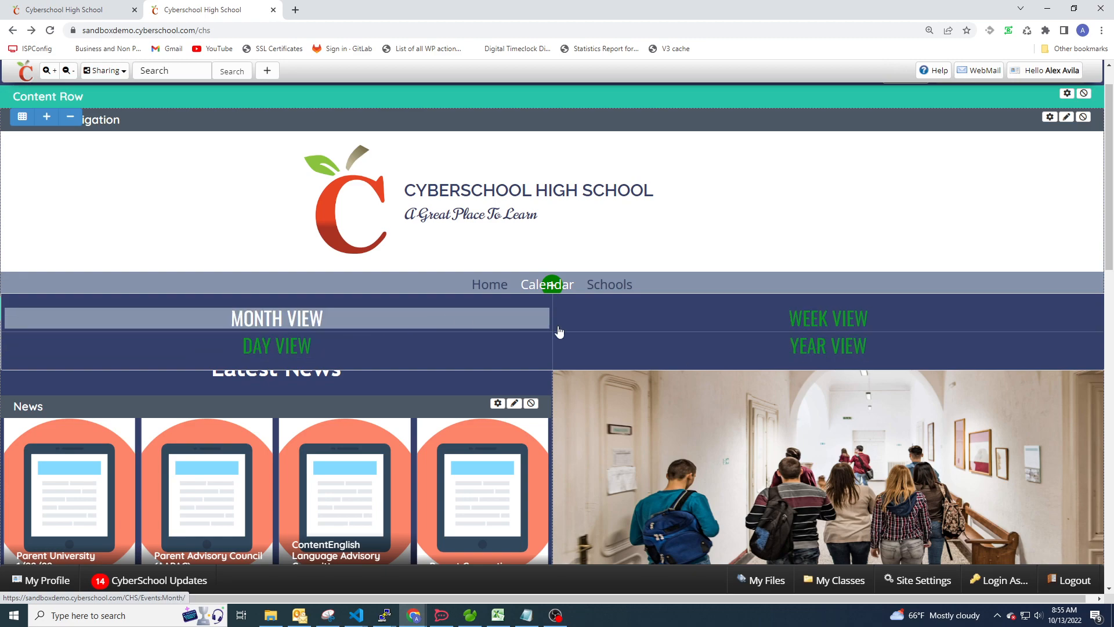
left_click(1050, 117)
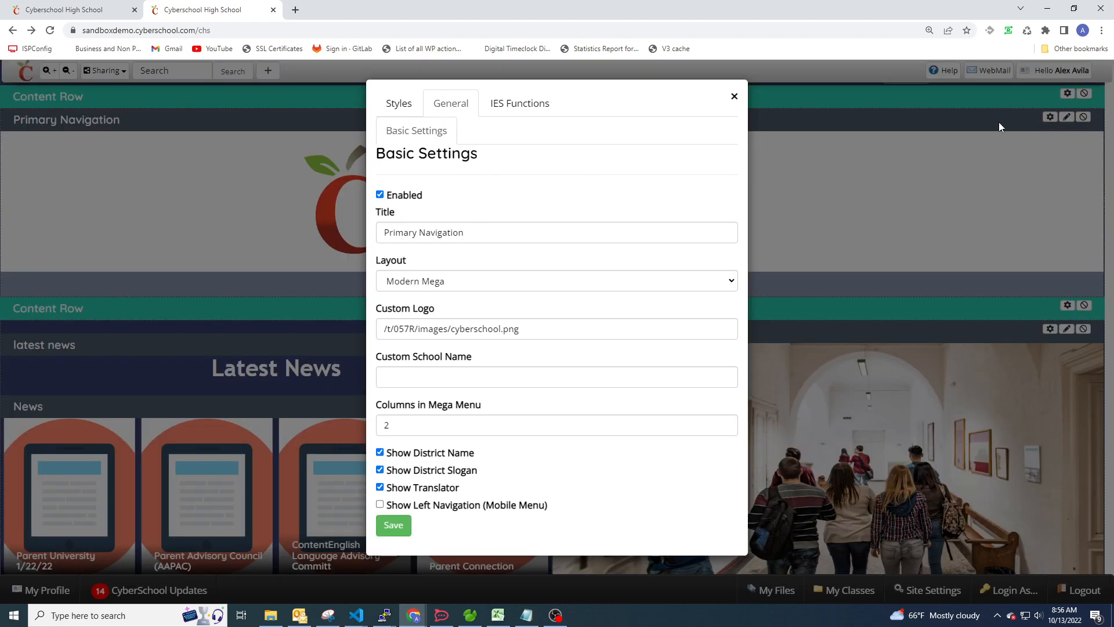
double_click(413, 427)
type("3")
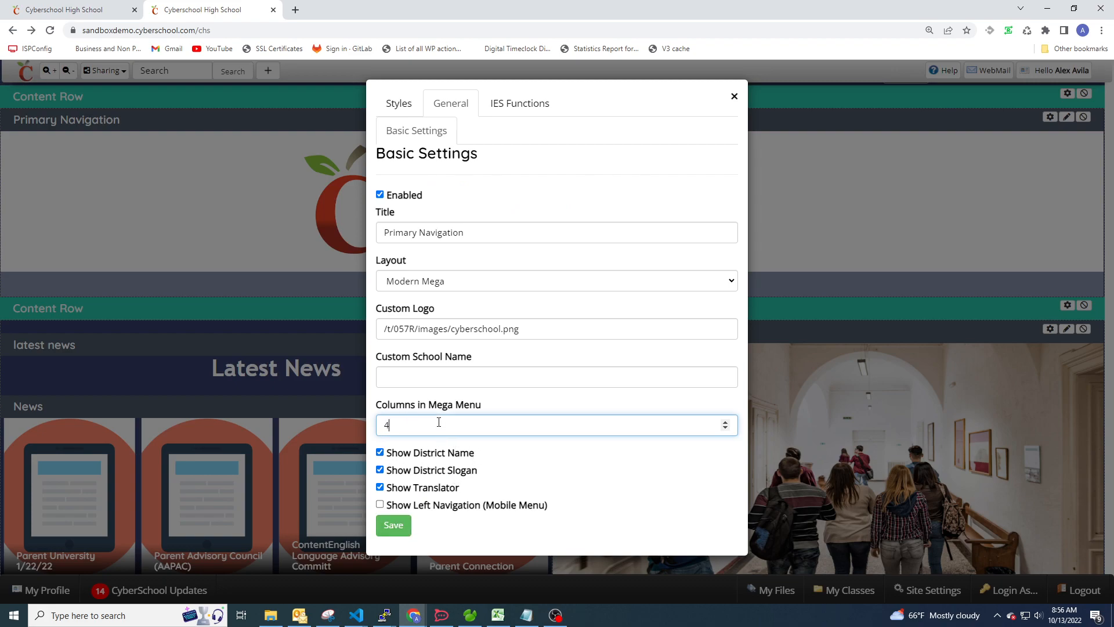
left_click(398, 518)
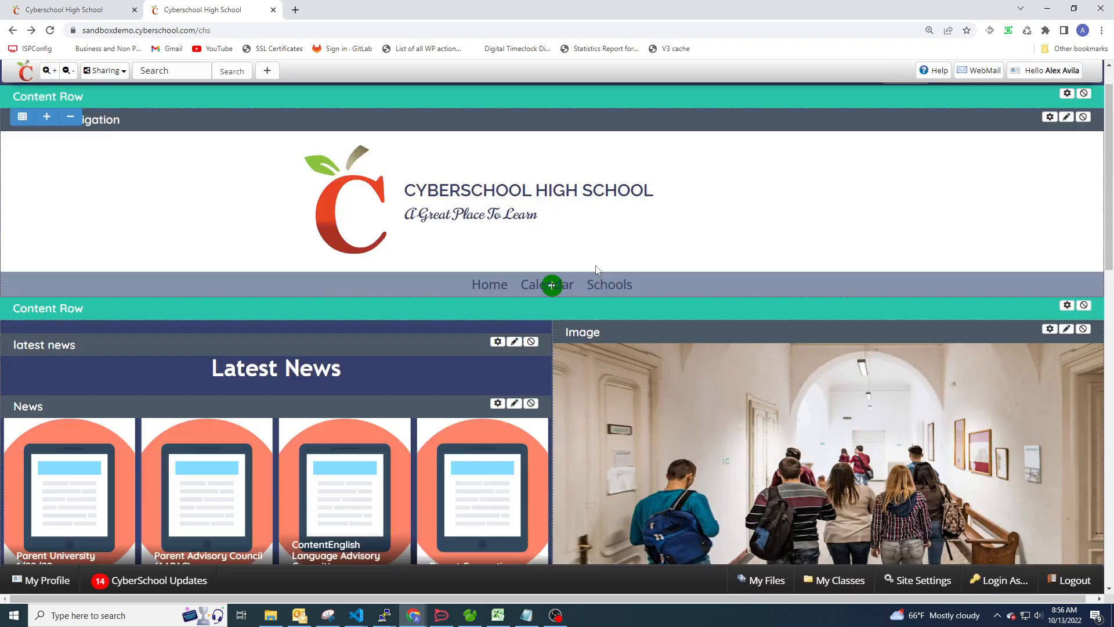
mouse_move(556, 284)
Examine the Show Mega Menu Borders option in the Primary Navigation's basic style settings and close the settings without changes.
left_click(1049, 118)
left_click(395, 104)
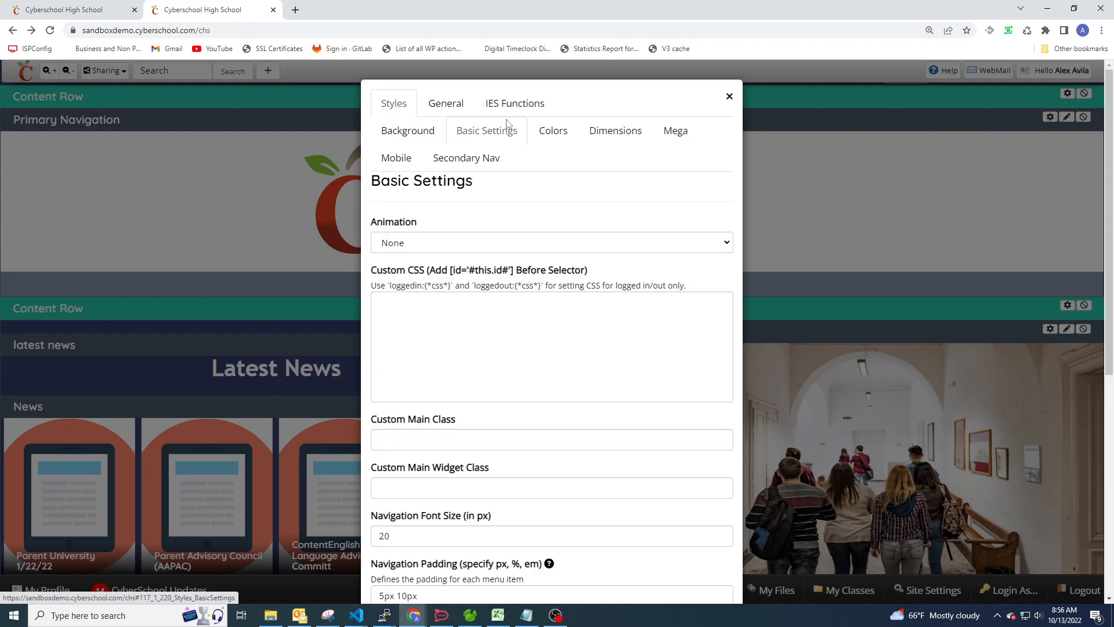
scroll(500, 261, "down", 7)
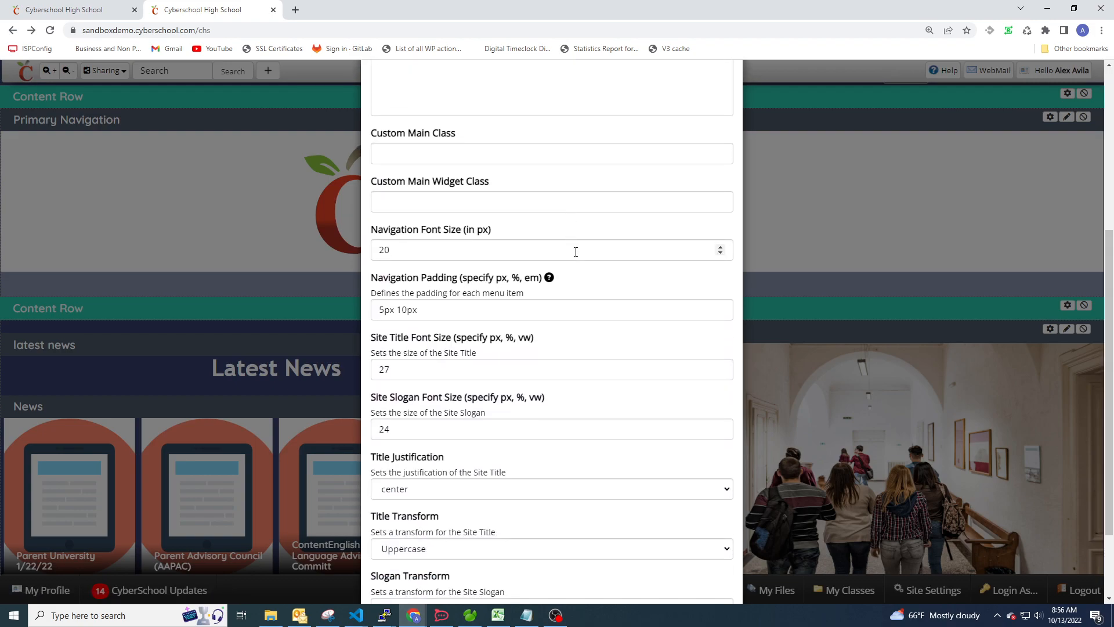
scroll(528, 381, "up", 4)
scroll(528, 381, "down", 4)
left_click(389, 550)
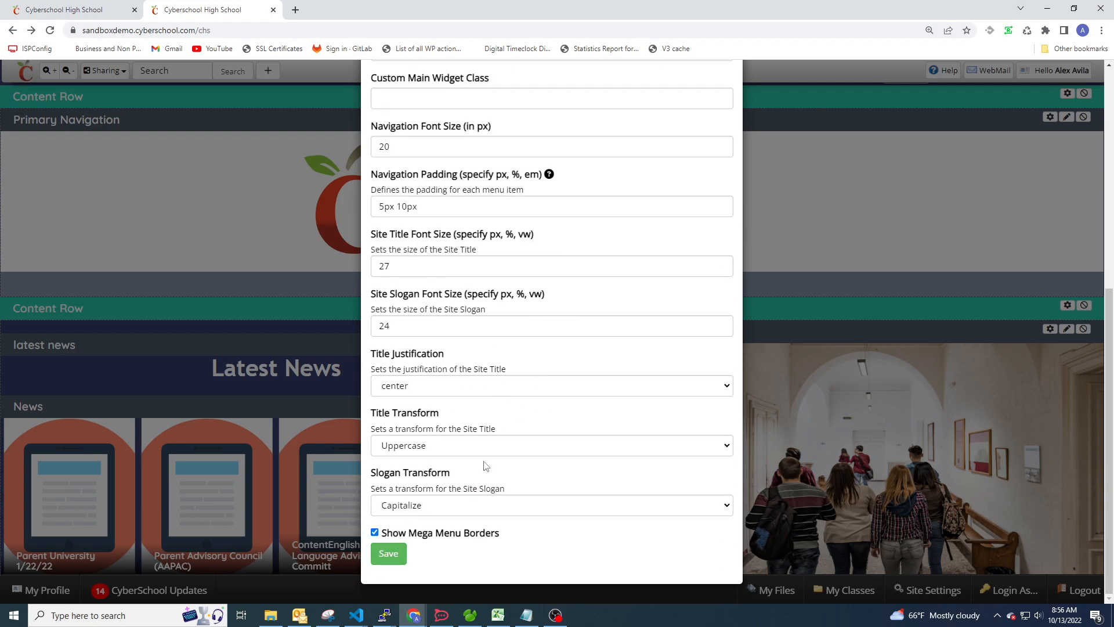
scroll(588, 336, "up", 7)
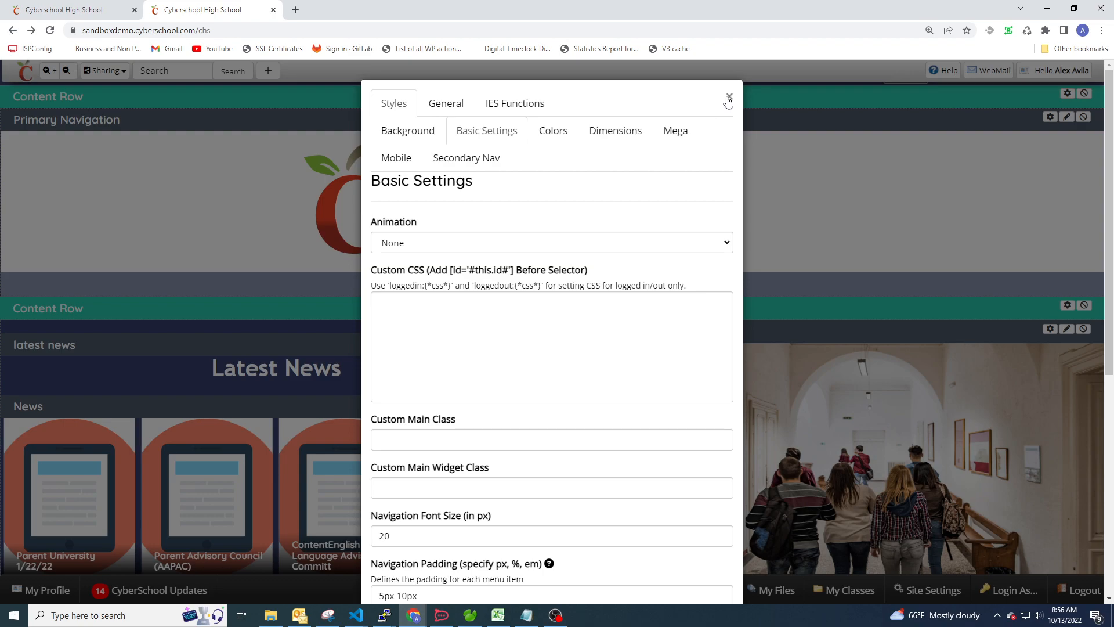
left_click(728, 99)
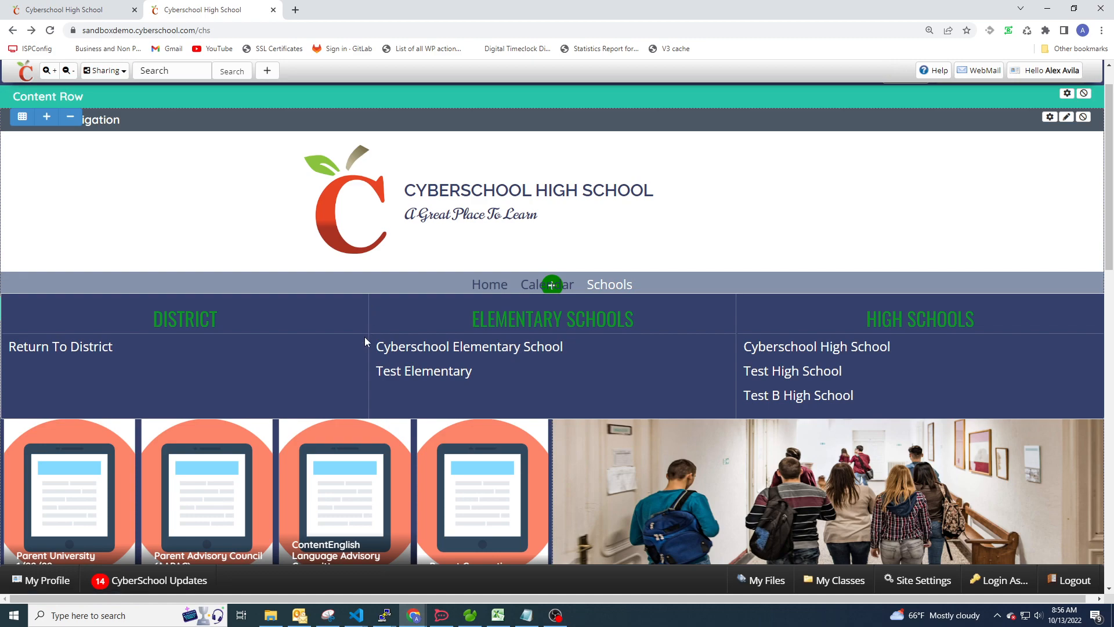
Turn off Show Mega Menu Borders in the Primary Navigation's basic style settings and save.
left_click(1049, 117)
scroll(472, 259, "down", 7)
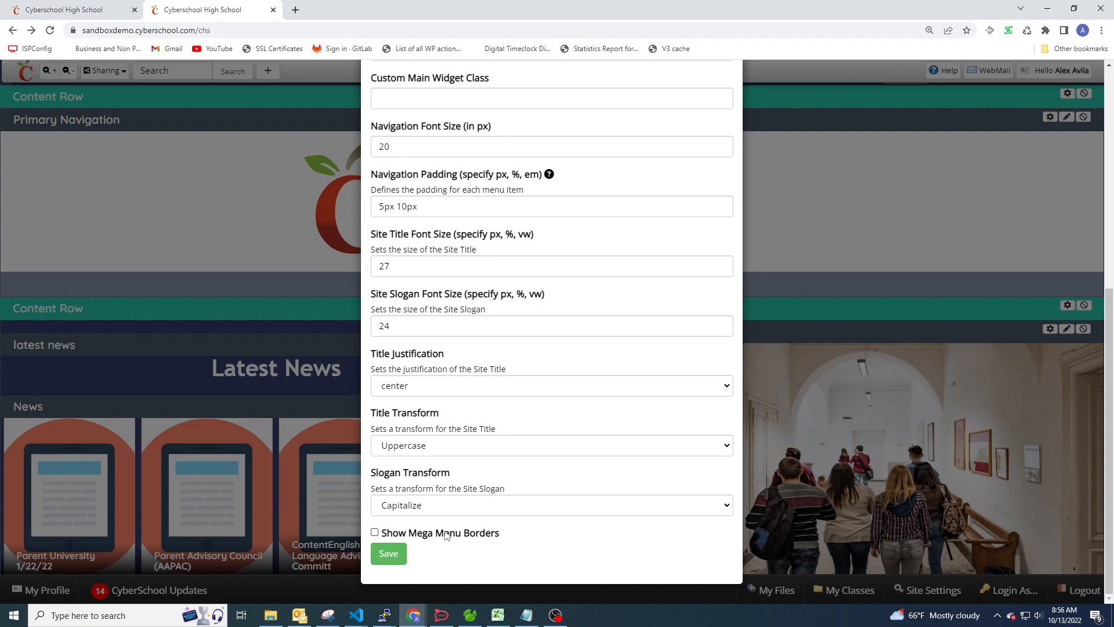
left_click(387, 554)
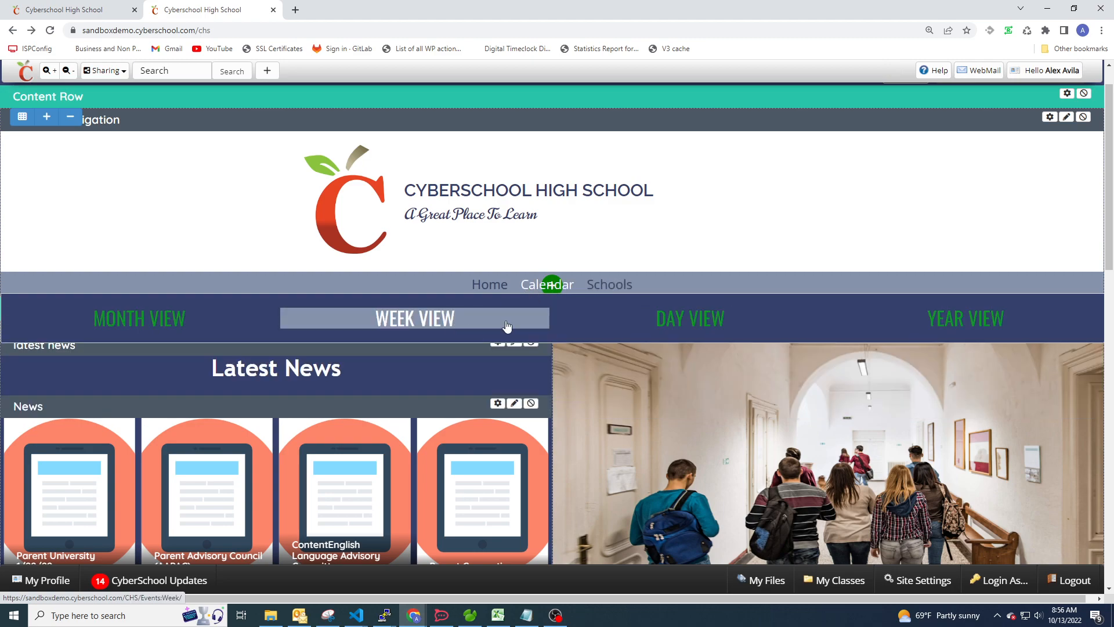
Re-enable Show Mega Menu Borders in the Primary Navigation's basic style settings, save, and check the menu on the page.
left_click(1050, 117)
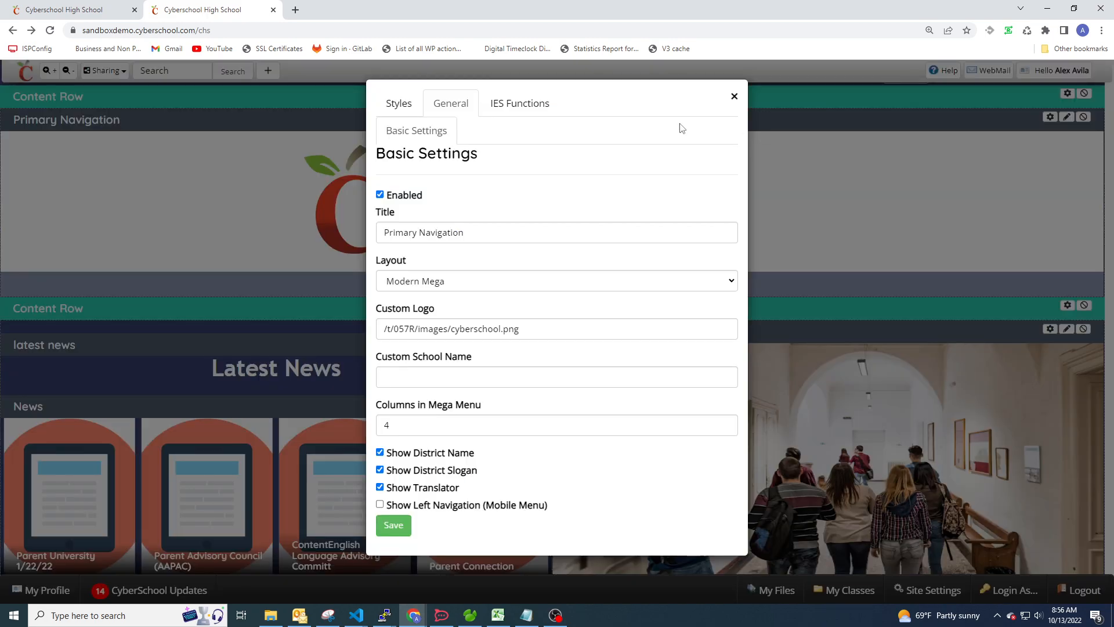
left_click(398, 118)
scroll(374, 520, "down", 7)
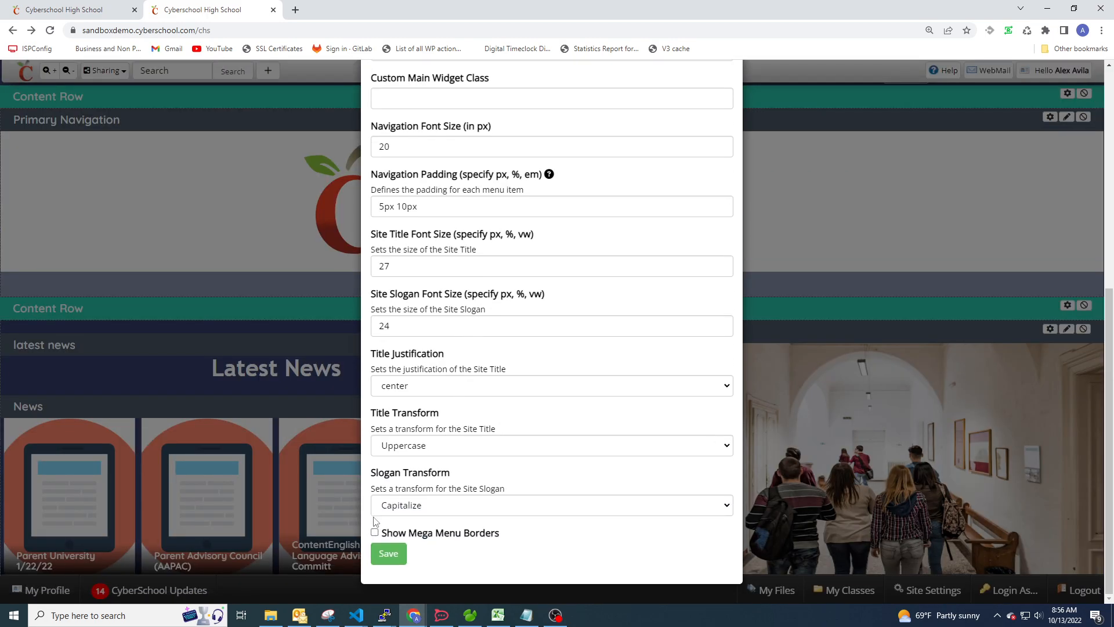
left_click(395, 553)
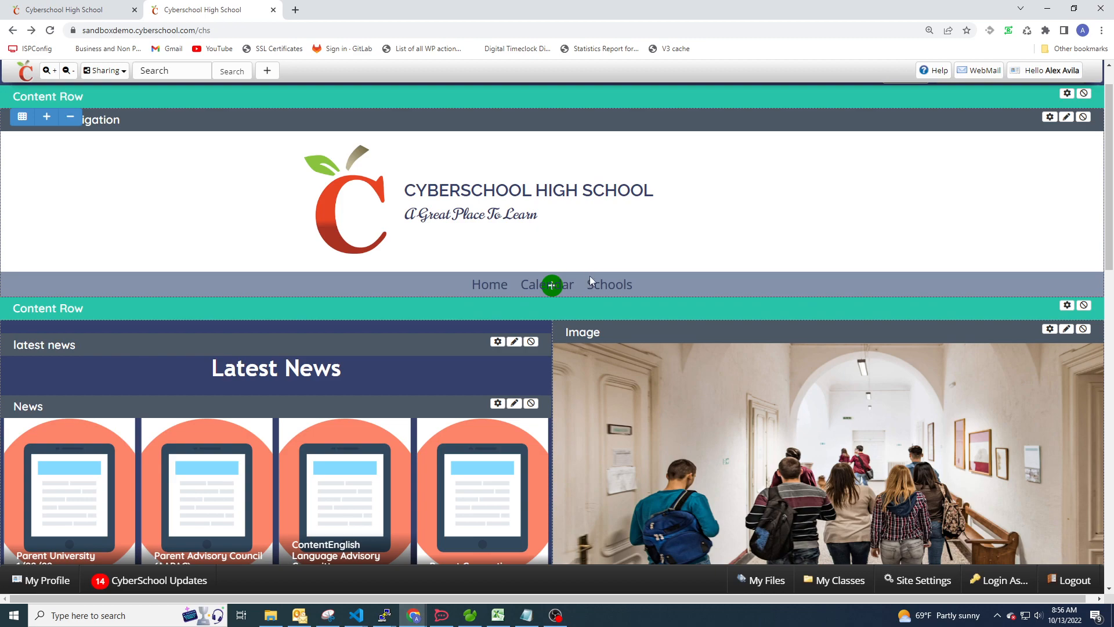
mouse_move(560, 325)
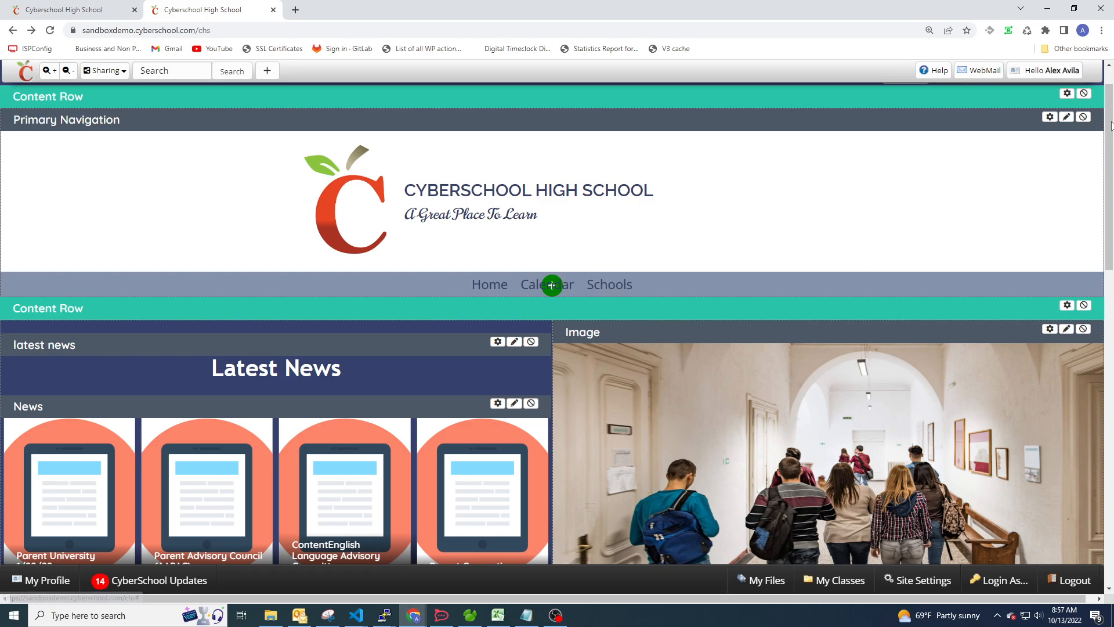
Review the Primary Navigation's basic style settings and its general settings.
left_click(1049, 116)
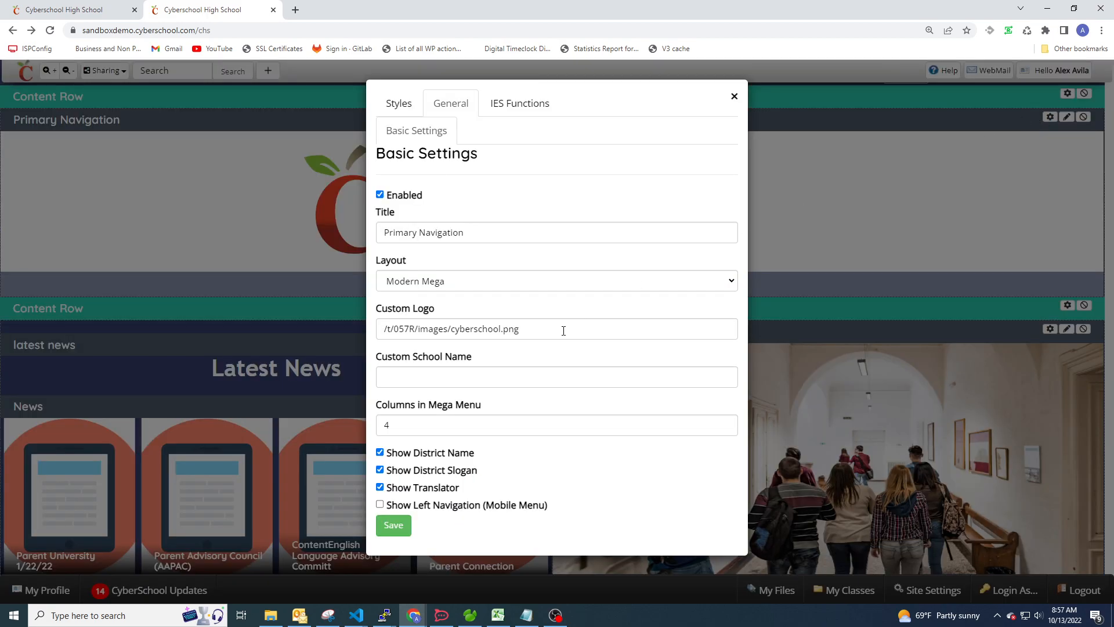
left_click(399, 104)
scroll(415, 538, "down", 7)
scroll(416, 538, "up", 7)
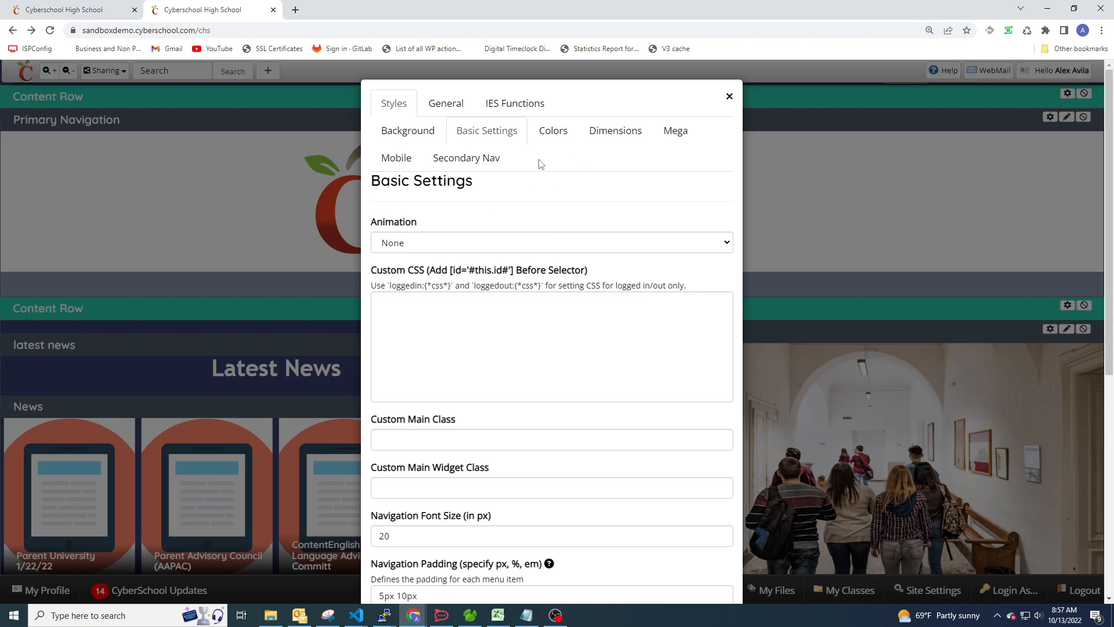
left_click(444, 104)
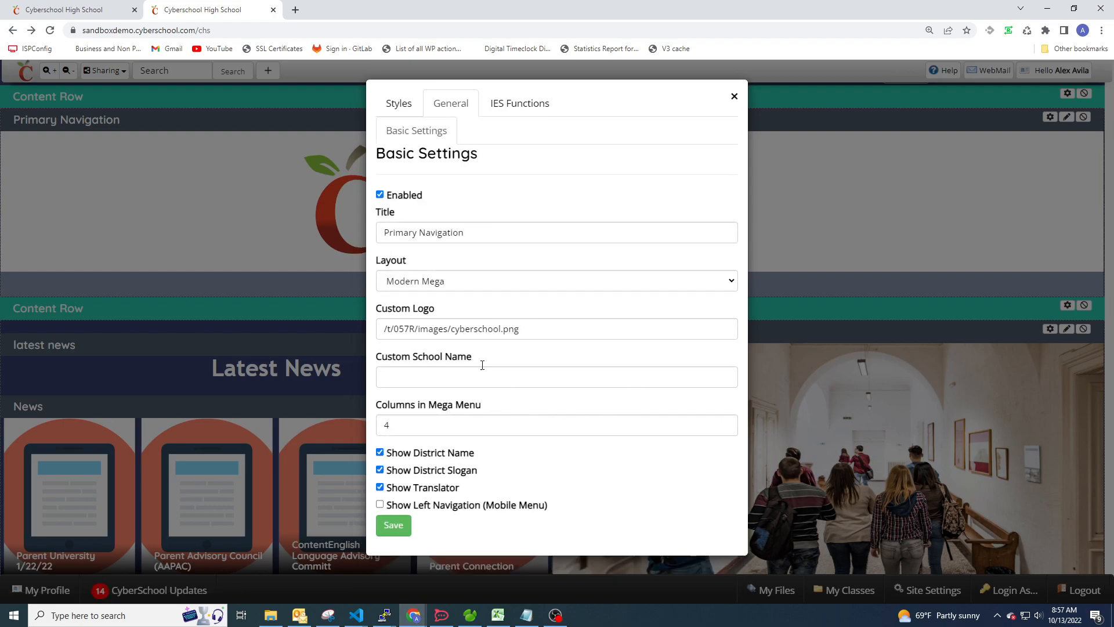